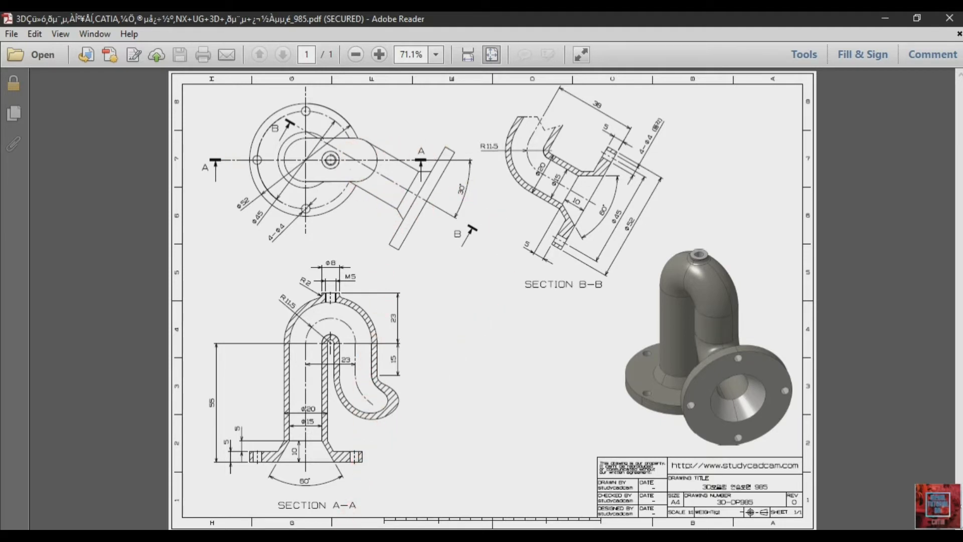
# - Switch to CATIA and create a new Part Design part named Part1 with hybrid design enabled
pyautogui.hotkey('alt', 'Tab')
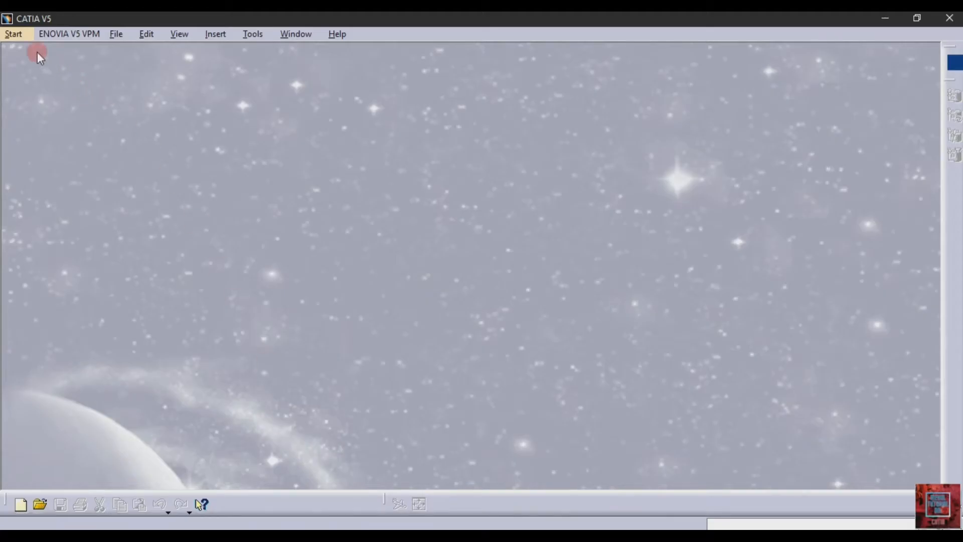
pyautogui.click(14, 37)
pyautogui.moveTo(75, 68)
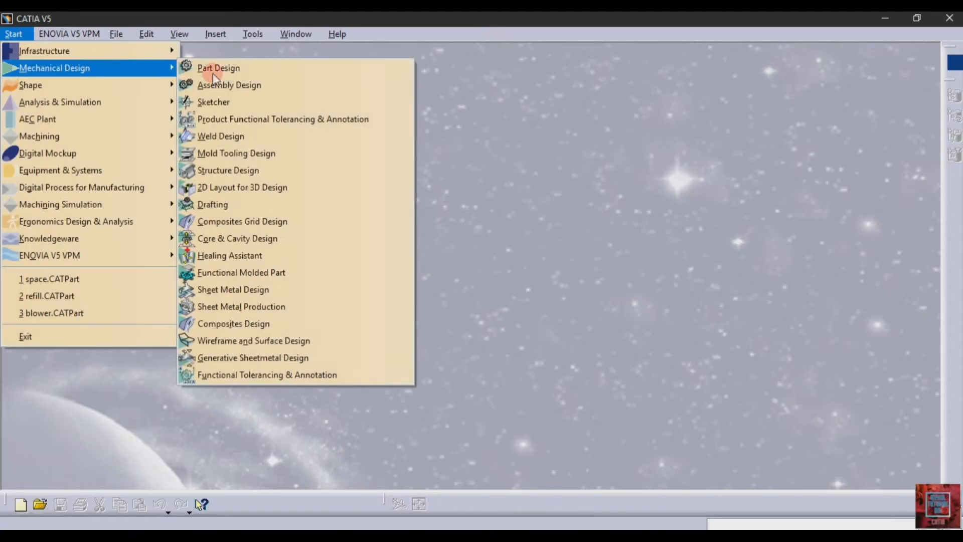
pyautogui.click(318, 70)
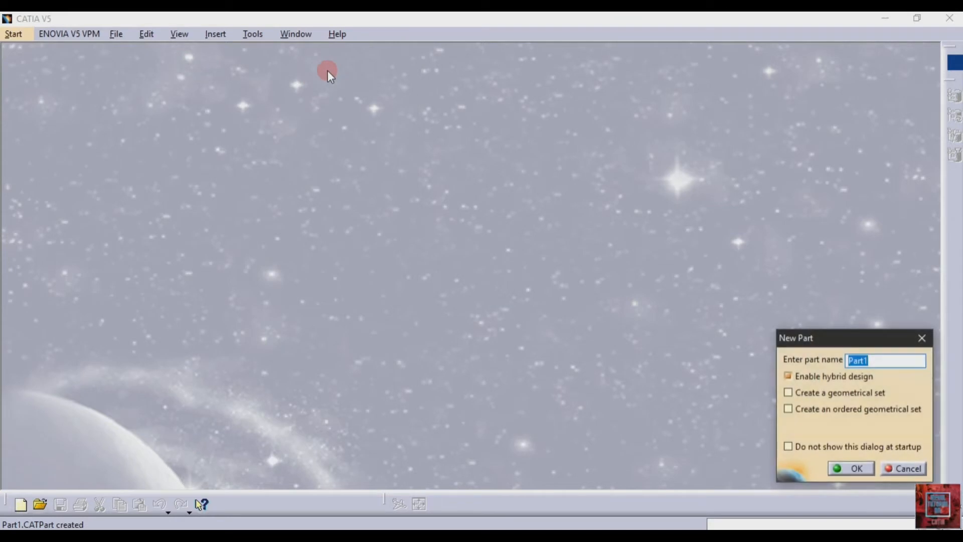
pyautogui.click(856, 467)
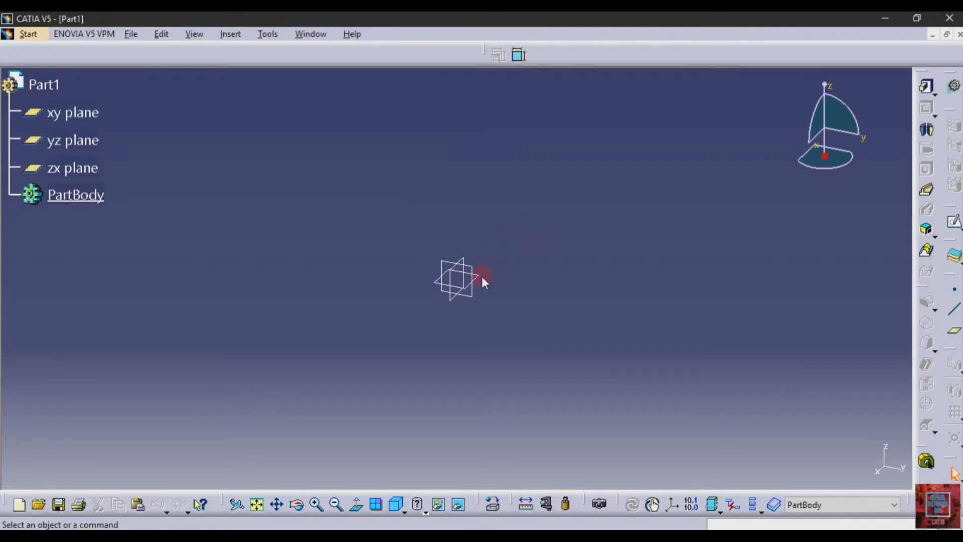
# - Start a sketch on the xy plane and draw a circle about 79 mm in diameter centred on the origin
pyautogui.click(481, 276)
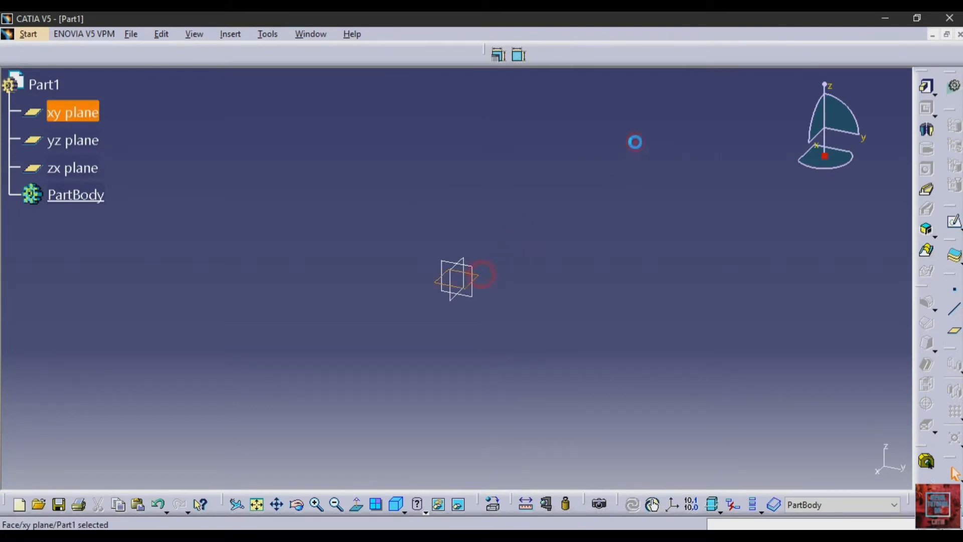
pyautogui.click(953, 220)
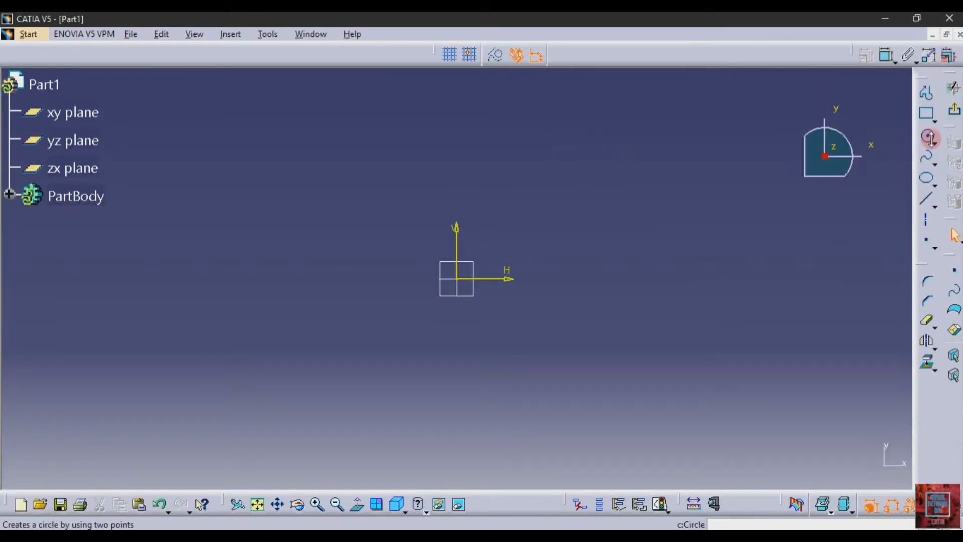
pyautogui.click(928, 136)
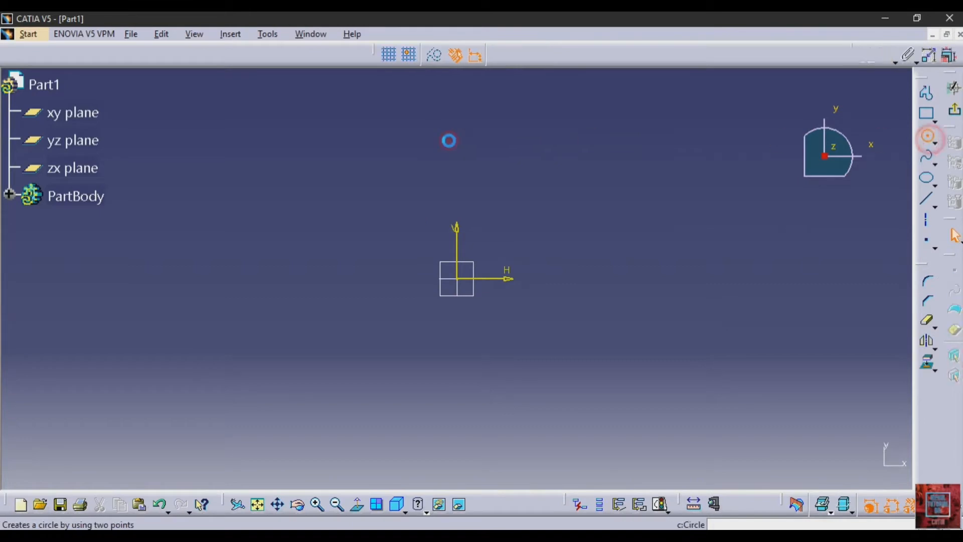
pyautogui.click(457, 278)
pyautogui.click(511, 320)
# - Dimension the circle and set its diameter to 52 mm
pyautogui.click(885, 55)
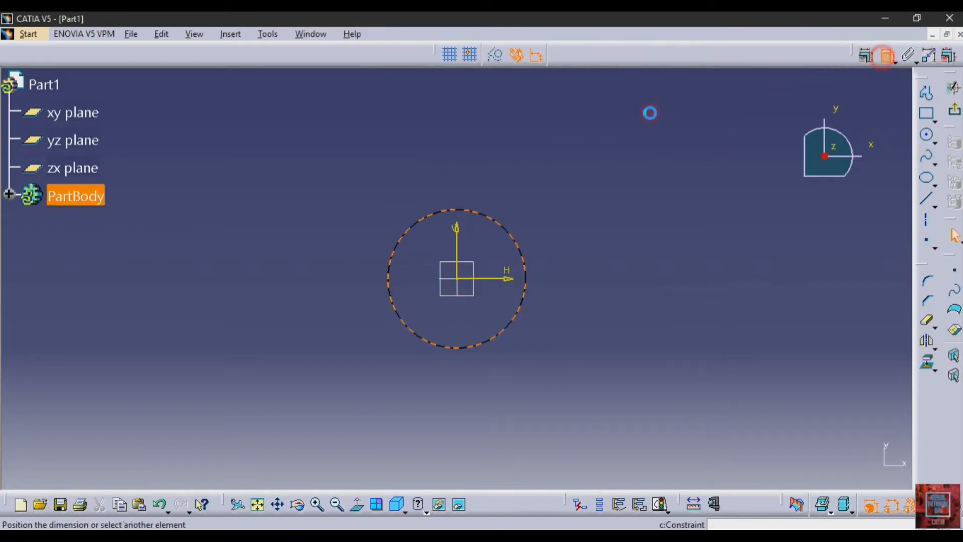
pyautogui.click(550, 159)
pyautogui.doubleClick(547, 152)
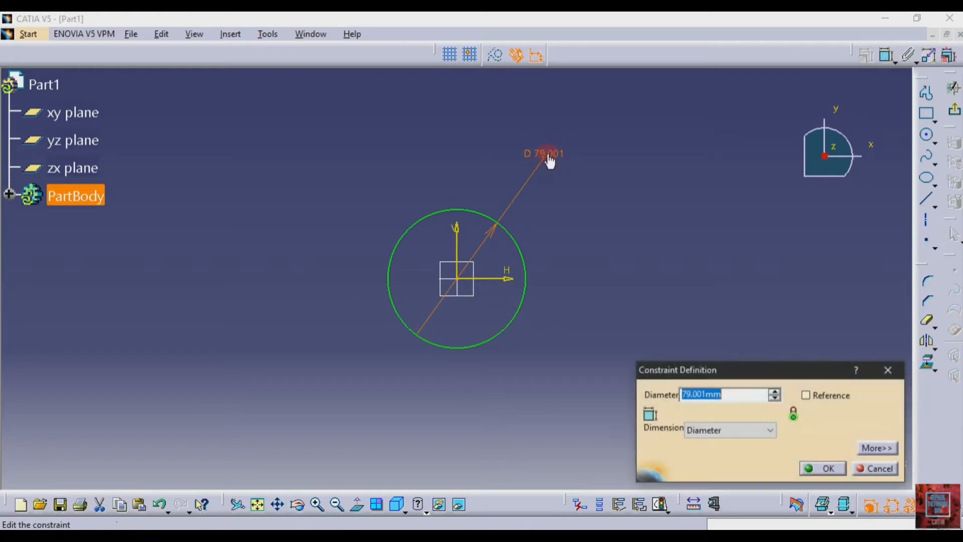
pyautogui.write('46')
pyautogui.press('Return')
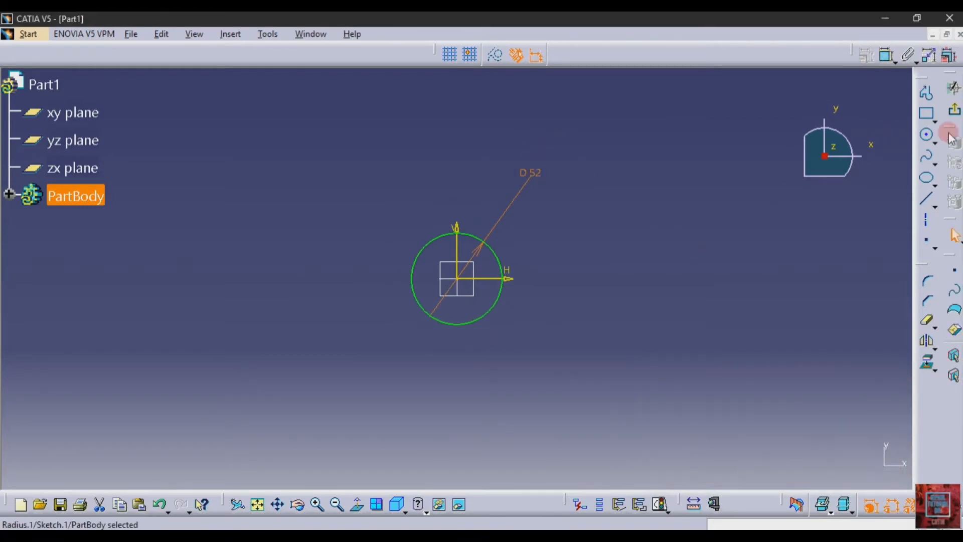
# - Exit the sketch and pad the circle profile 5 mm to form the base flange
pyautogui.click(955, 109)
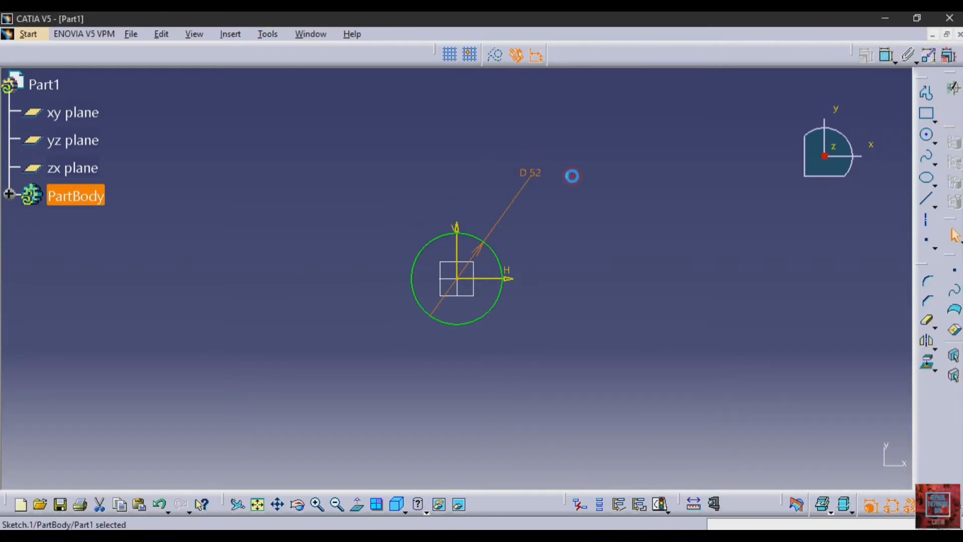
pyautogui.click(927, 88)
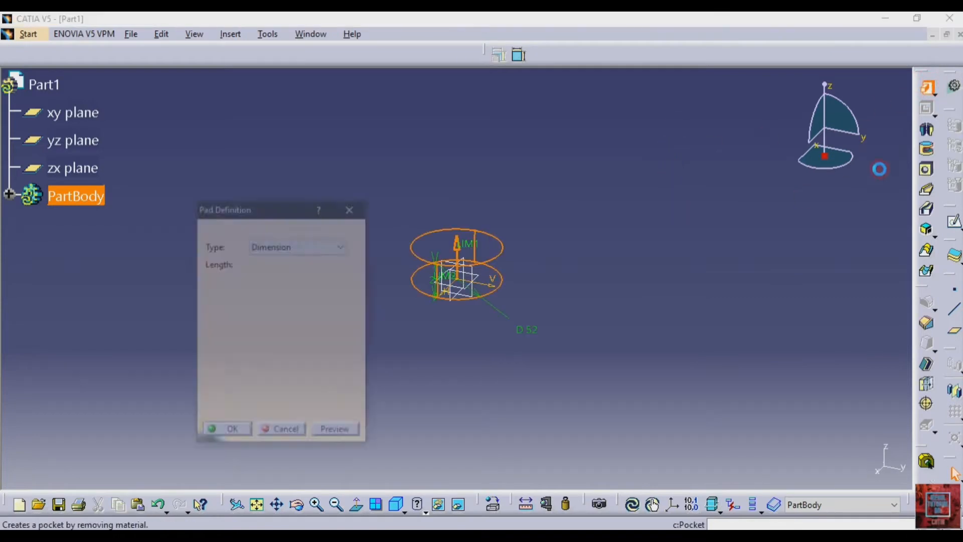
pyautogui.write('5')
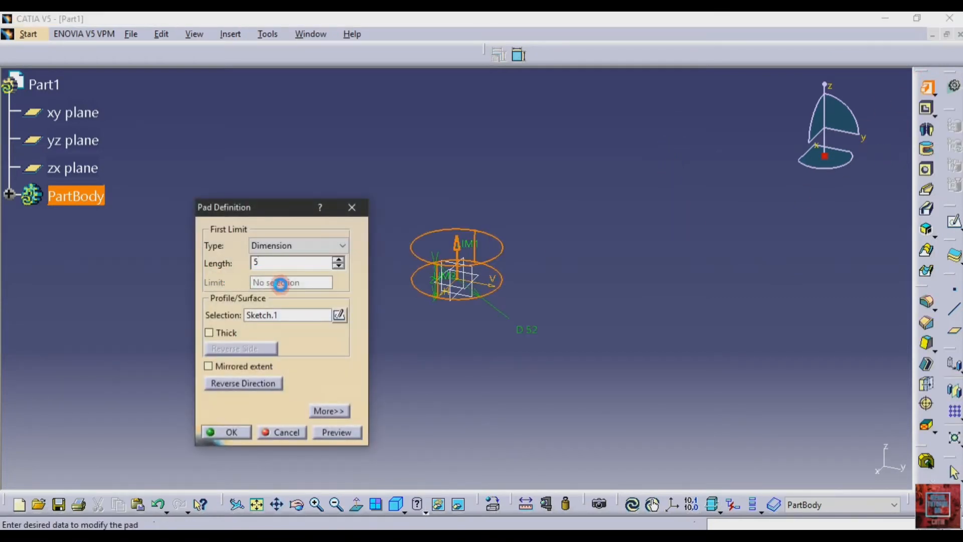
pyautogui.press('Return')
pyautogui.click(489, 363)
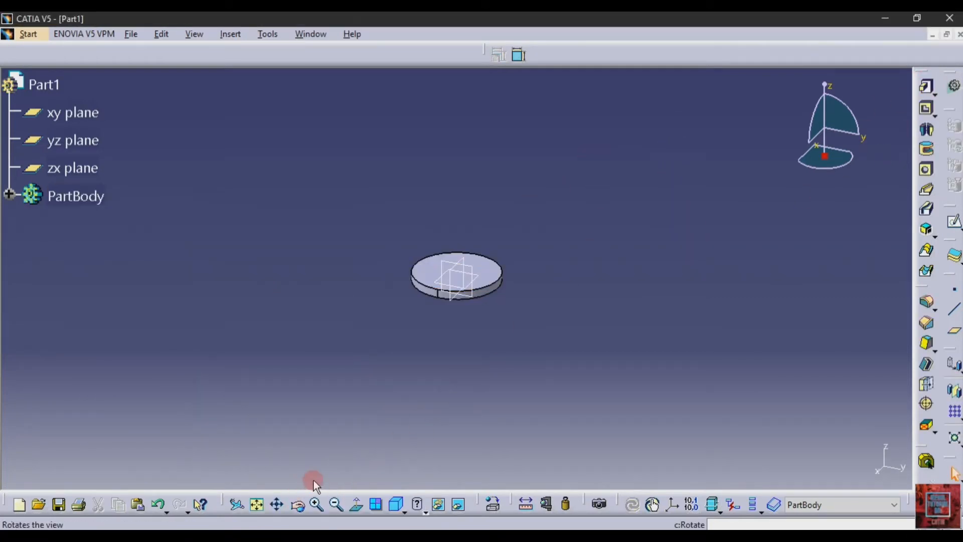
# - Start a sketch on the yz plane and draw a vertical line about 51 mm long upward from the origin
pyautogui.click(315, 503)
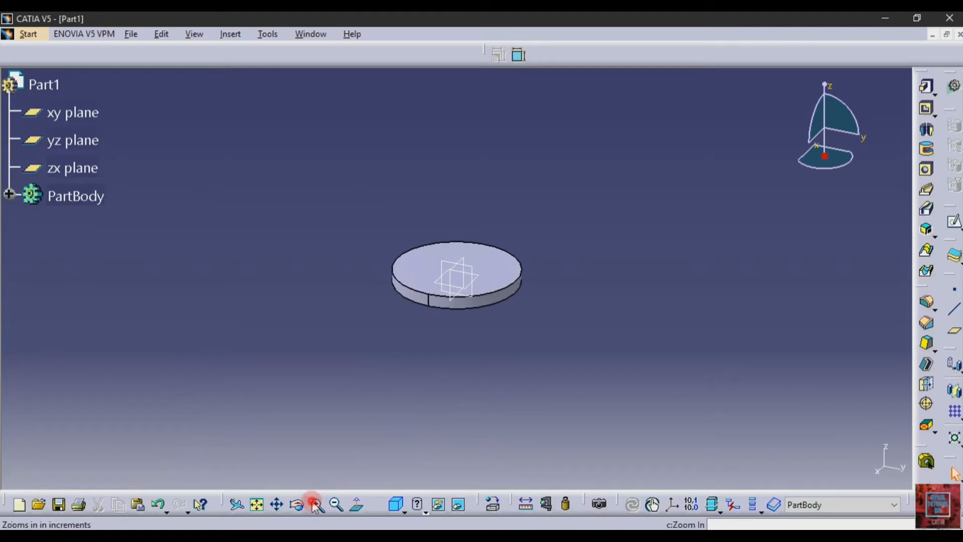
pyautogui.click(470, 272)
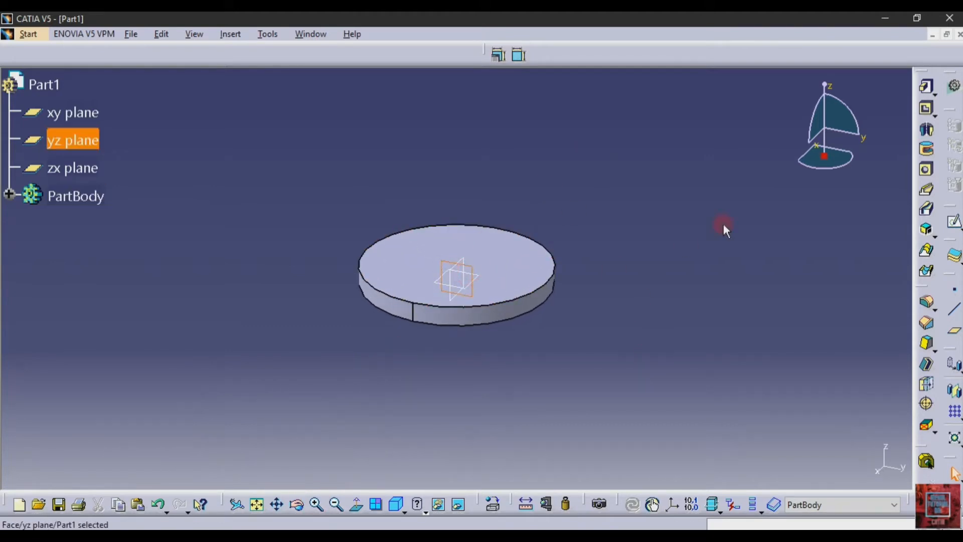
pyautogui.click(952, 222)
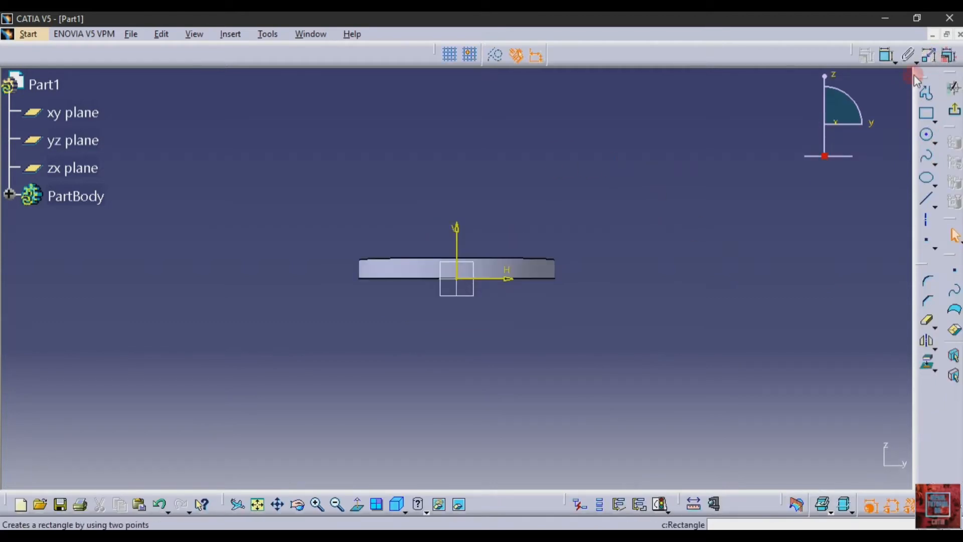
pyautogui.click(926, 93)
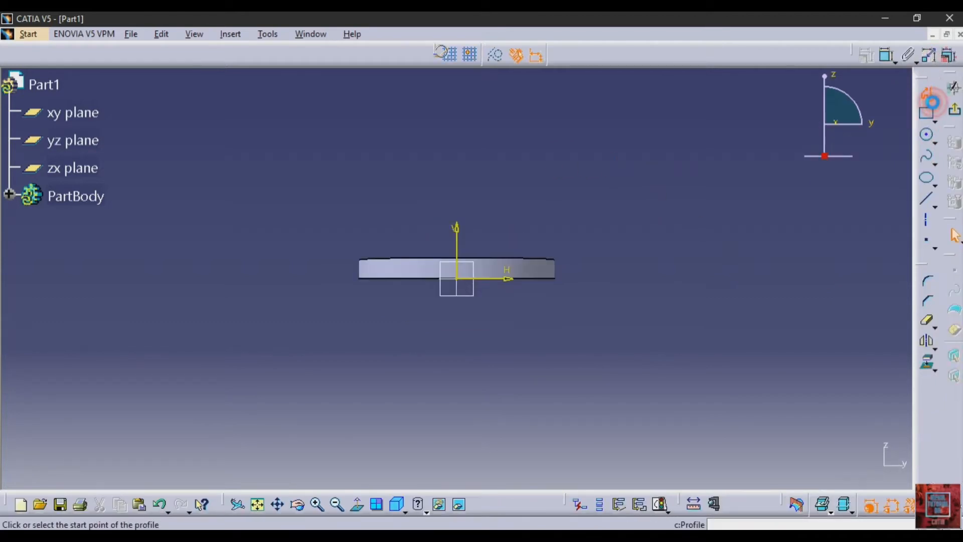
pyautogui.click(925, 206)
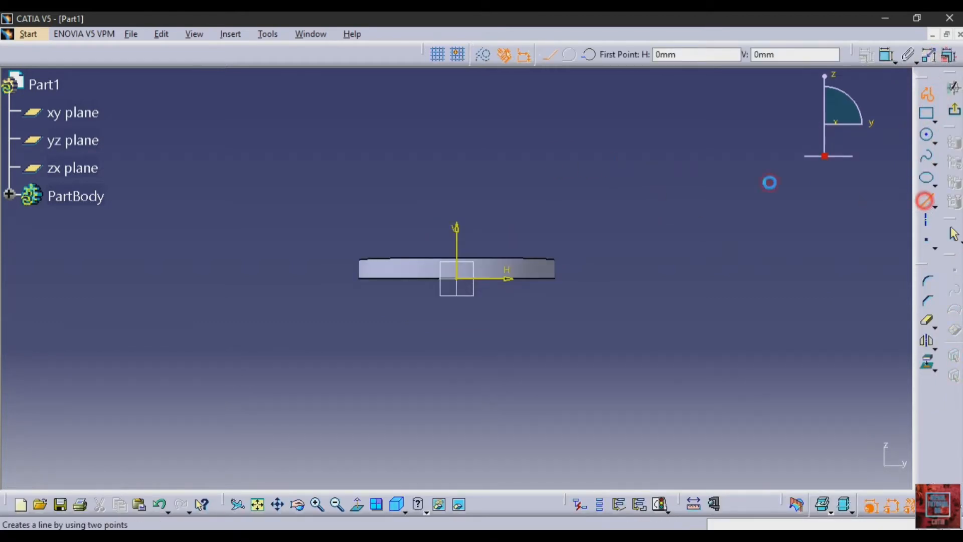
pyautogui.click(457, 280)
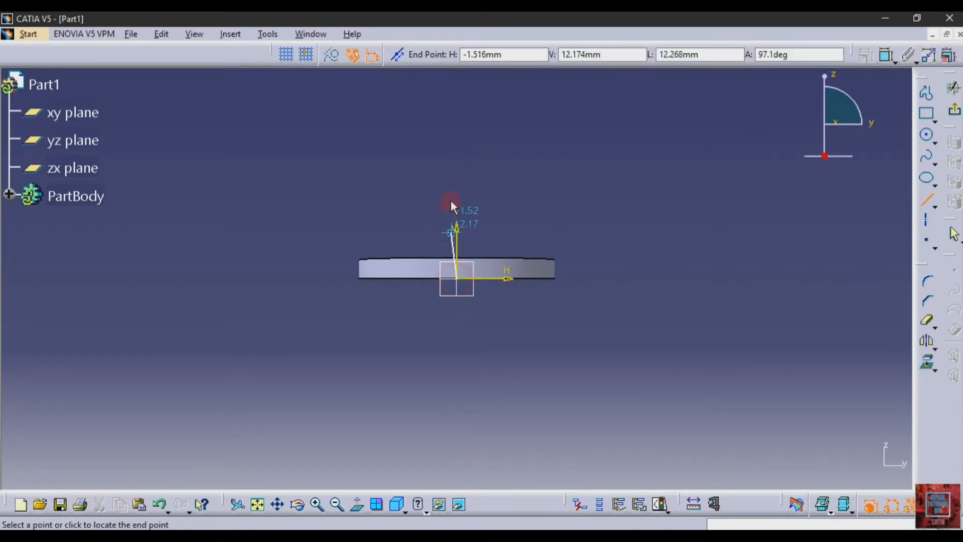
pyautogui.click(456, 88)
pyautogui.click(741, 208)
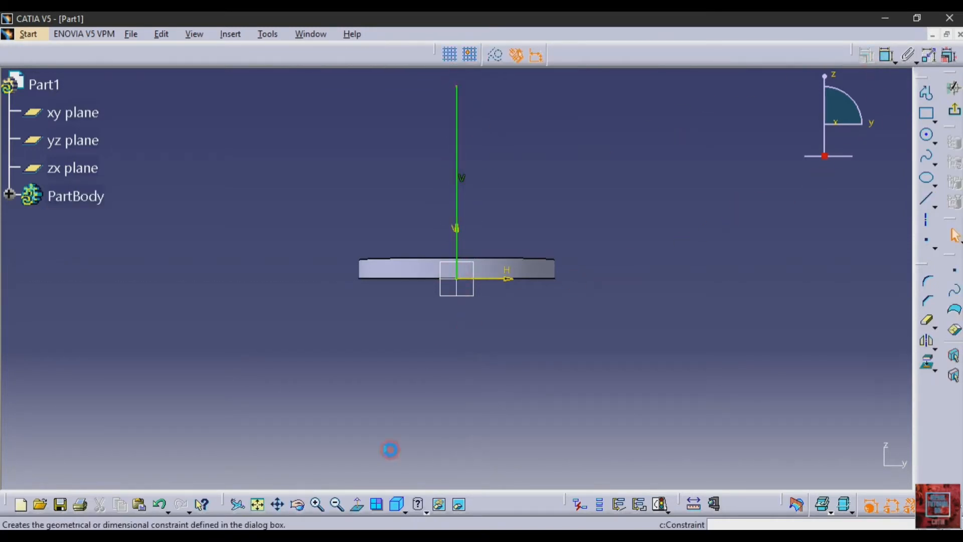
# - Dimension the vertical line, check its height in the Adobe Reader drawing, and set the length to 55 mm
pyautogui.click(278, 505)
pyautogui.moveTo(345, 166); pyautogui.dragTo(346, 275)
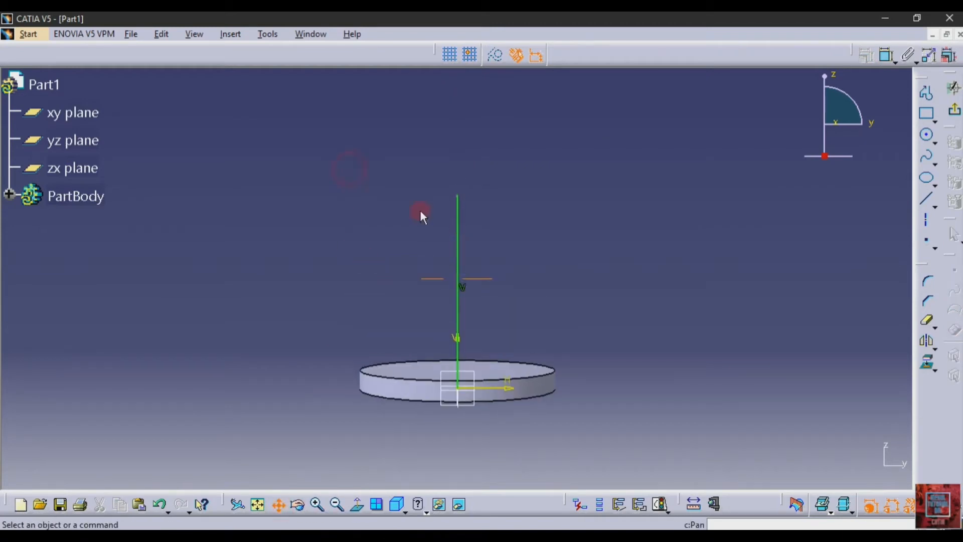
pyautogui.click(886, 54)
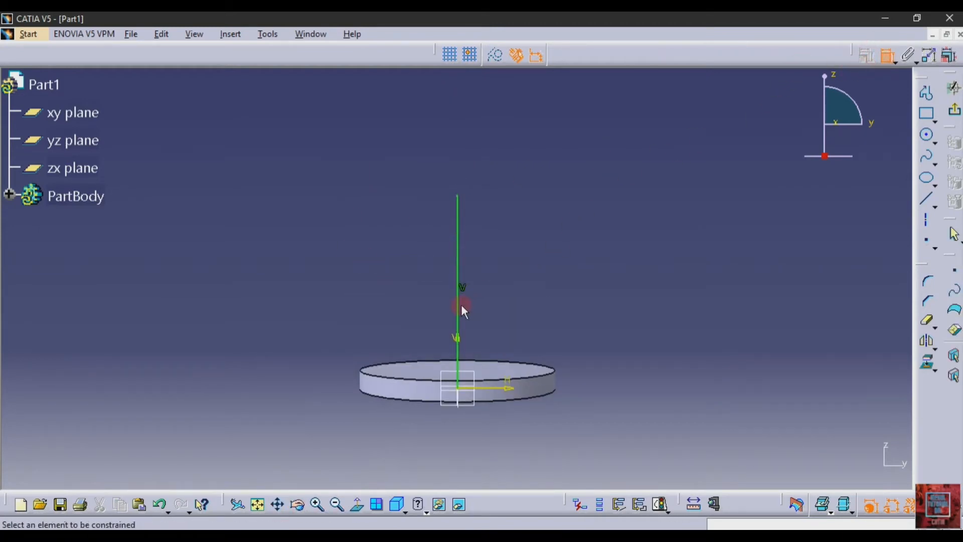
pyautogui.click(461, 305)
pyautogui.click(296, 300)
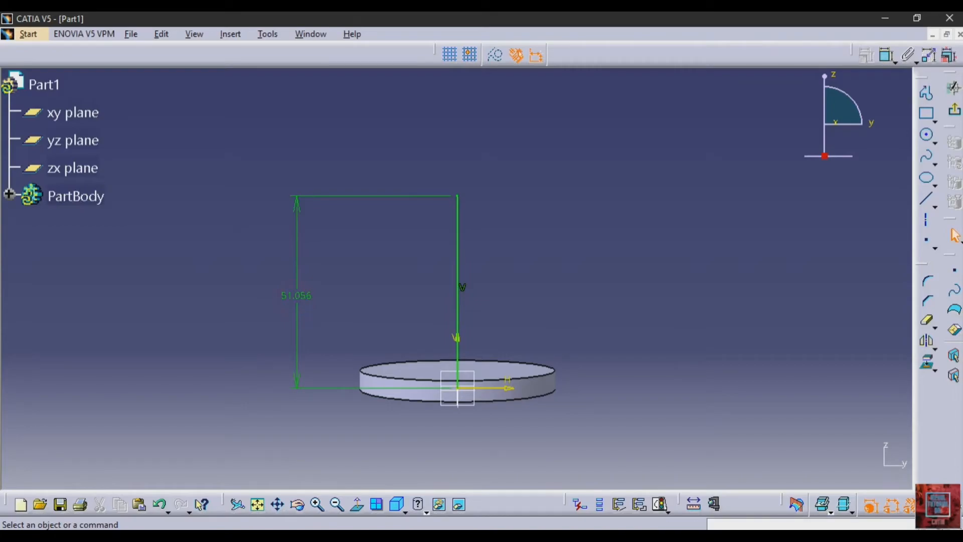
pyautogui.click(317, 526)
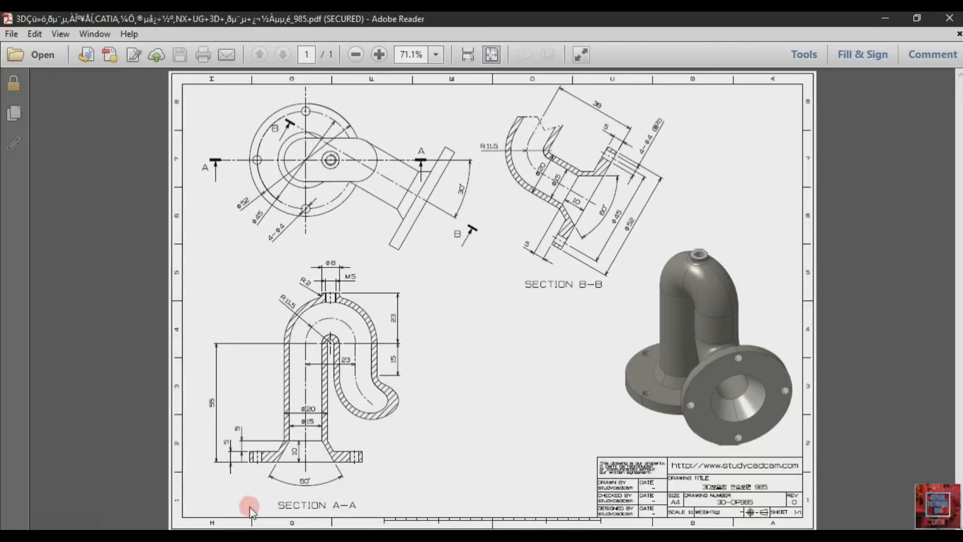
pyautogui.hotkey('alt', 'Tab')
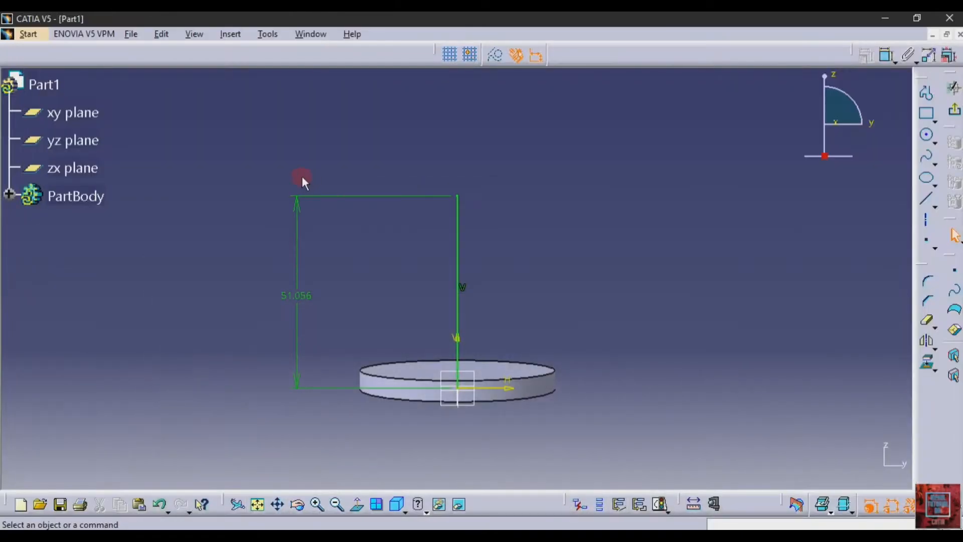
pyautogui.doubleClick(294, 300)
pyautogui.write('55mm')
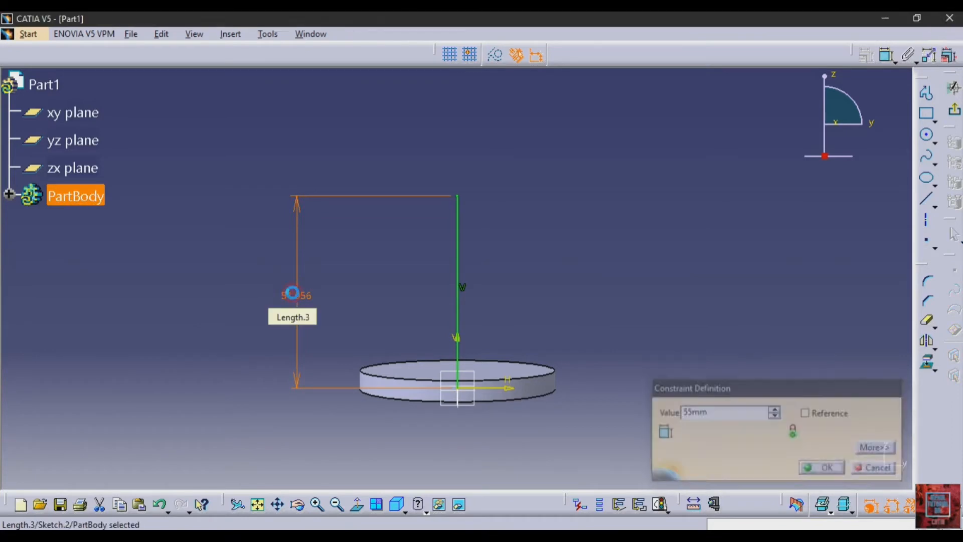
pyautogui.press('Return')
# - Sketch a circle to the right of the vertical line, centred level with its upper end, and set its diameter to 23 mm
pyautogui.click(927, 135)
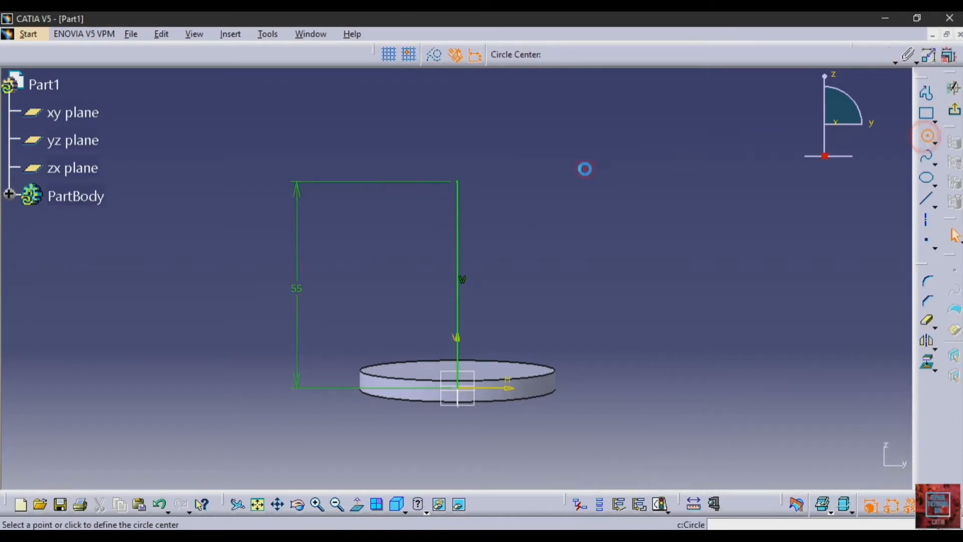
pyautogui.click(531, 181)
pyautogui.click(570, 221)
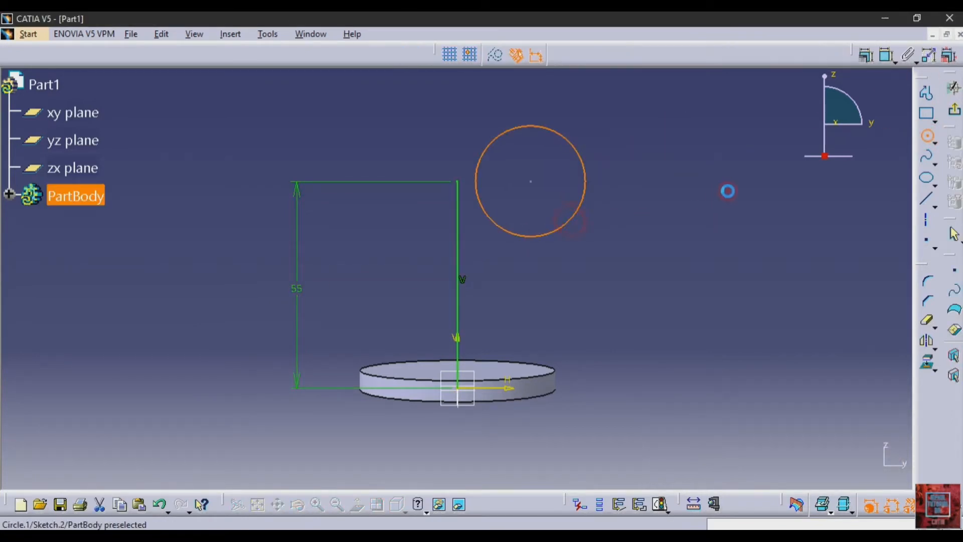
pyautogui.click(866, 55)
pyautogui.click(580, 160)
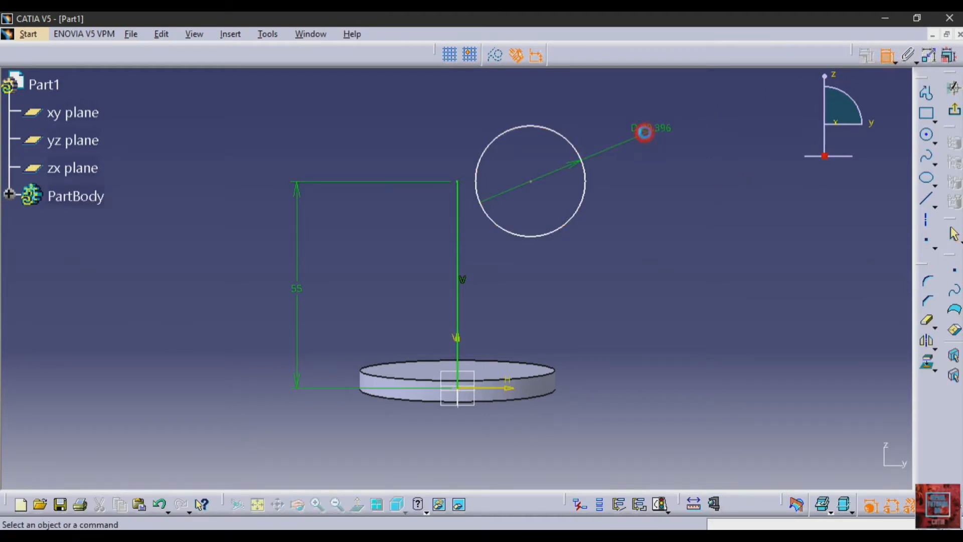
pyautogui.doubleClick(652, 127)
pyautogui.write('25')
pyautogui.press('Return')
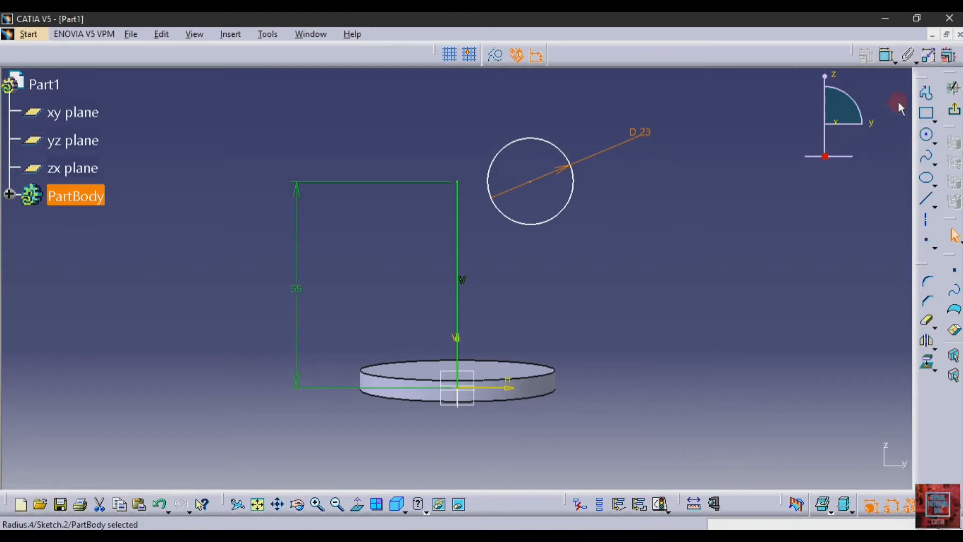
# - Dimension the horizontal distance between the vertical line's upper end and the circle's centre, and set it to 11.5 mm
pyautogui.click(887, 55)
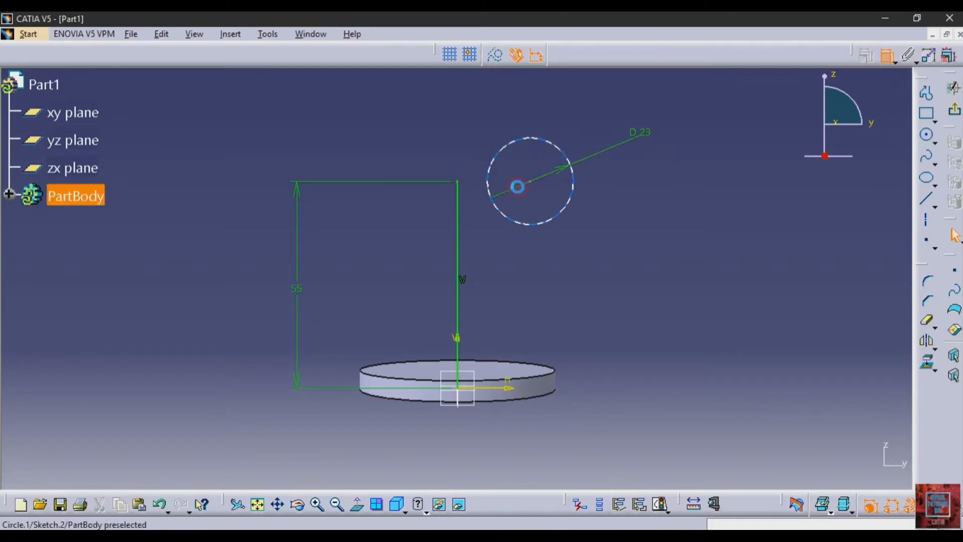
pyautogui.click(457, 180)
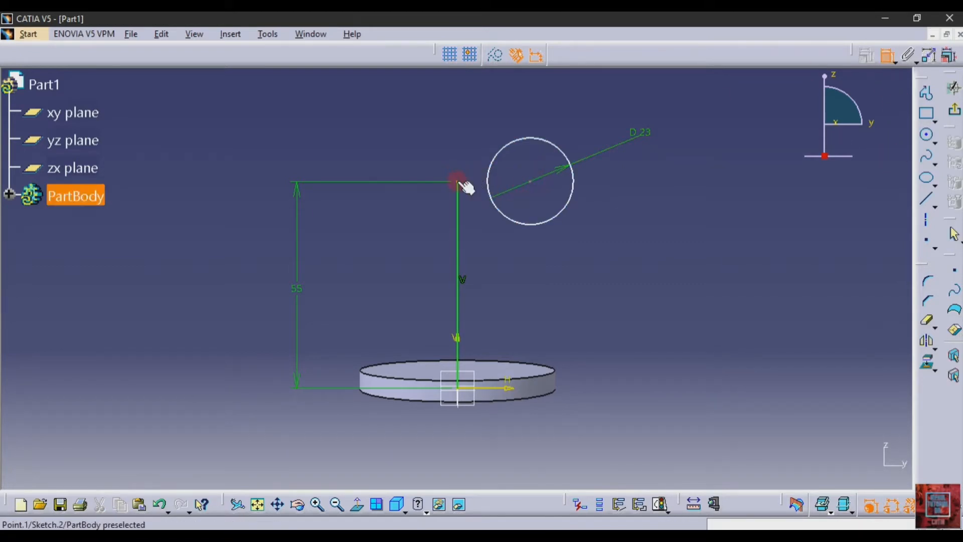
pyautogui.click(533, 184)
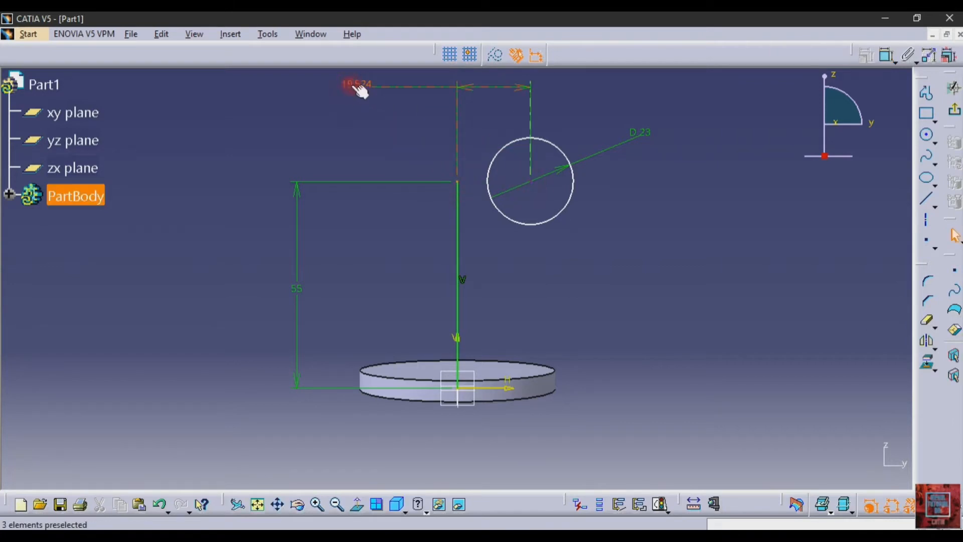
pyautogui.click(357, 89)
pyautogui.doubleClick(353, 86)
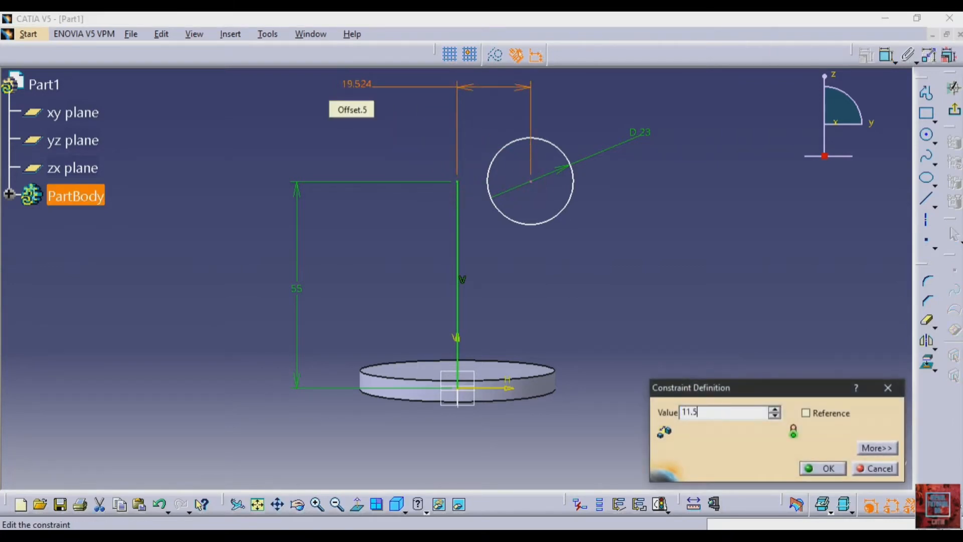
pyautogui.press('Return')
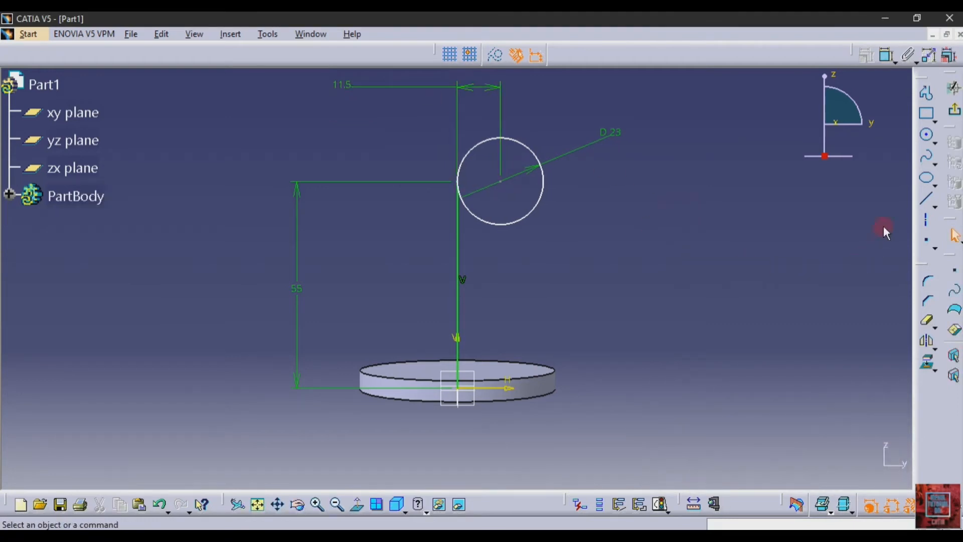
# - Draw a vertical line downward from the circle's outer side, level with its centre, and set its length to 15 mm
pyautogui.click(927, 199)
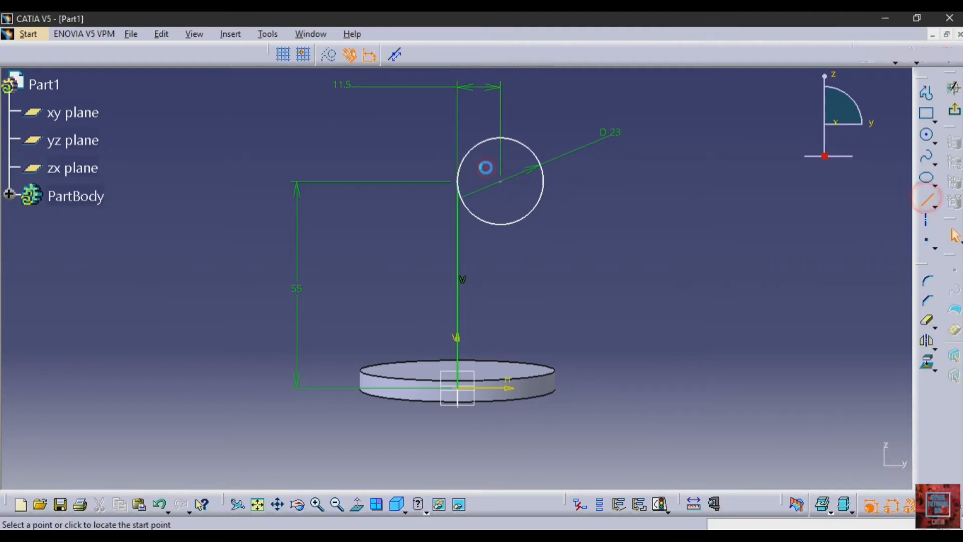
pyautogui.click(543, 181)
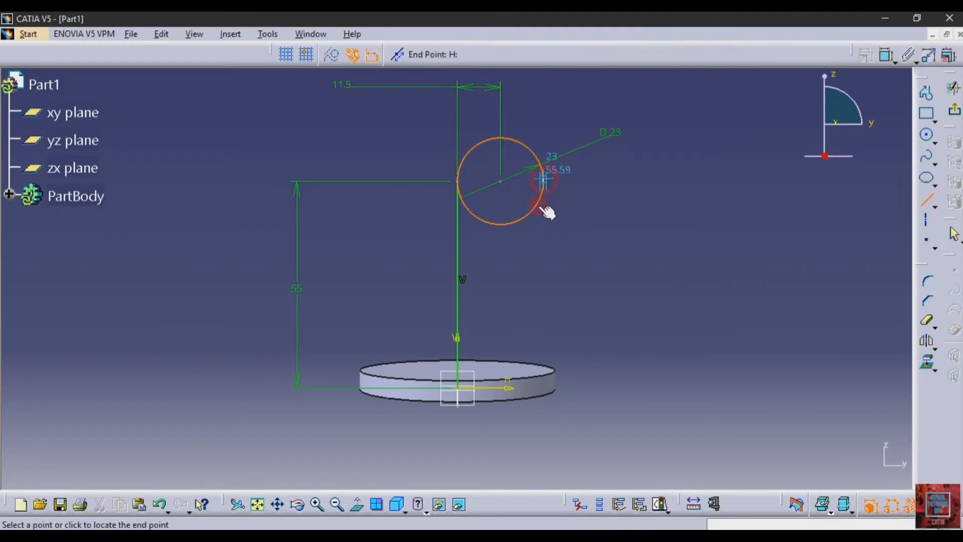
pyautogui.click(543, 258)
pyautogui.click(886, 57)
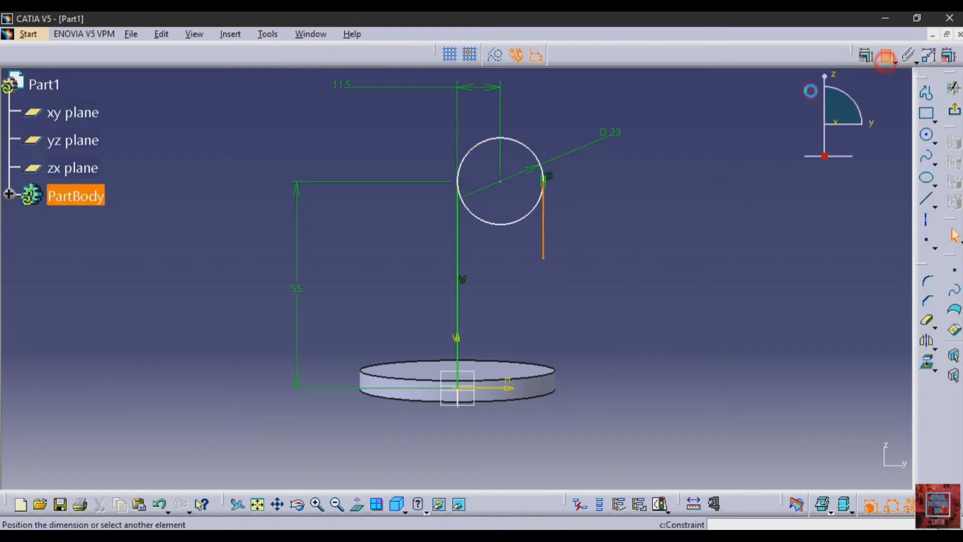
pyautogui.click(712, 200)
pyautogui.doubleClick(710, 200)
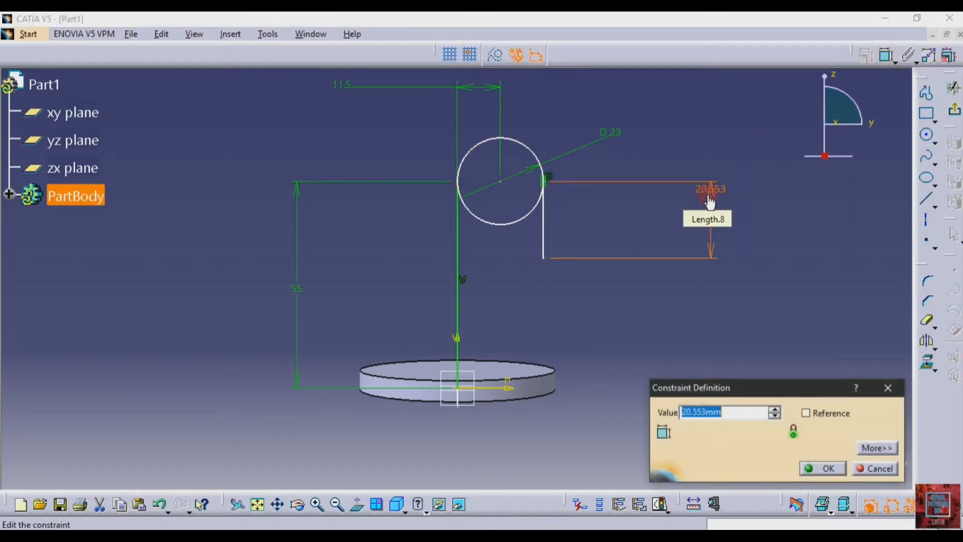
pyautogui.write('15')
pyautogui.press('Return')
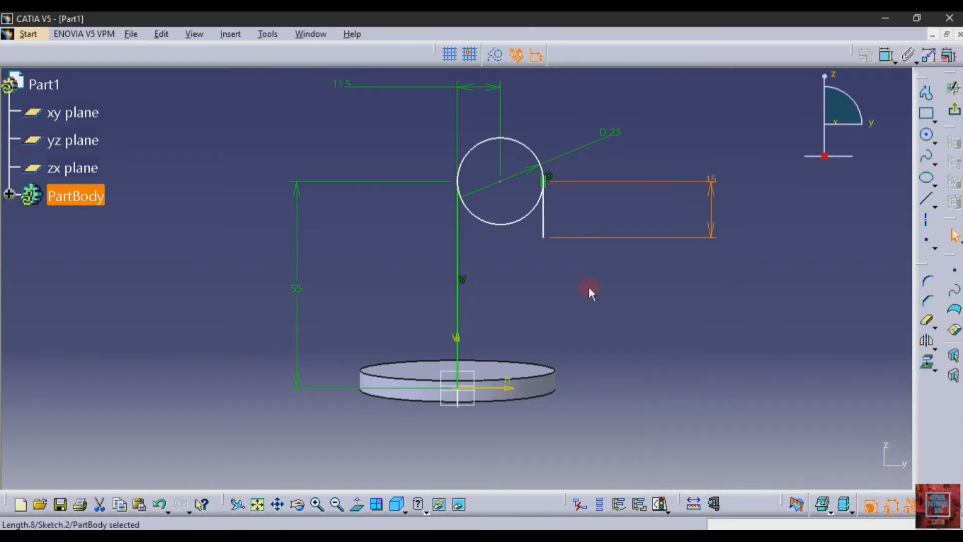
# - Trim away the lower half of the circle with Quick Trim and delete the 11.5 mm offset dimension, closing the sketch
pyautogui.click(927, 321)
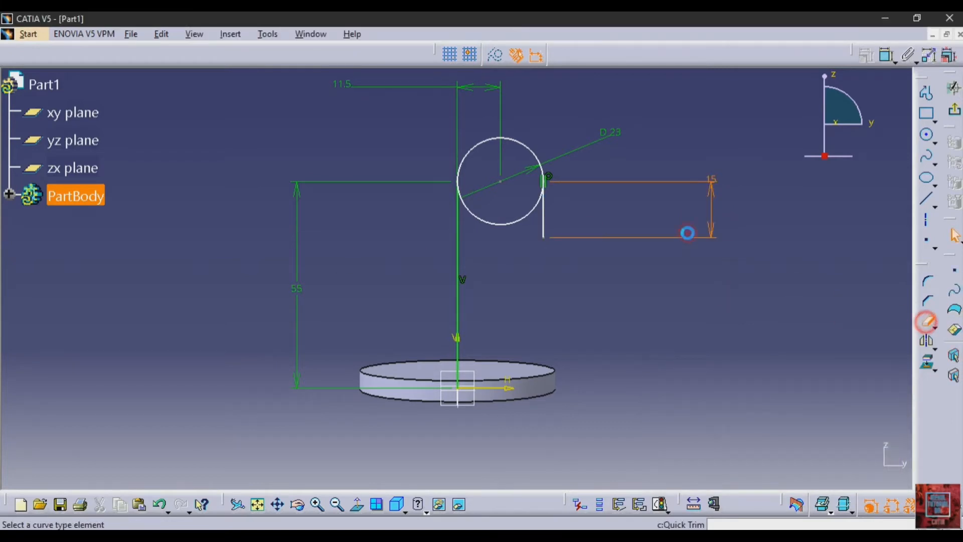
pyautogui.click(507, 224)
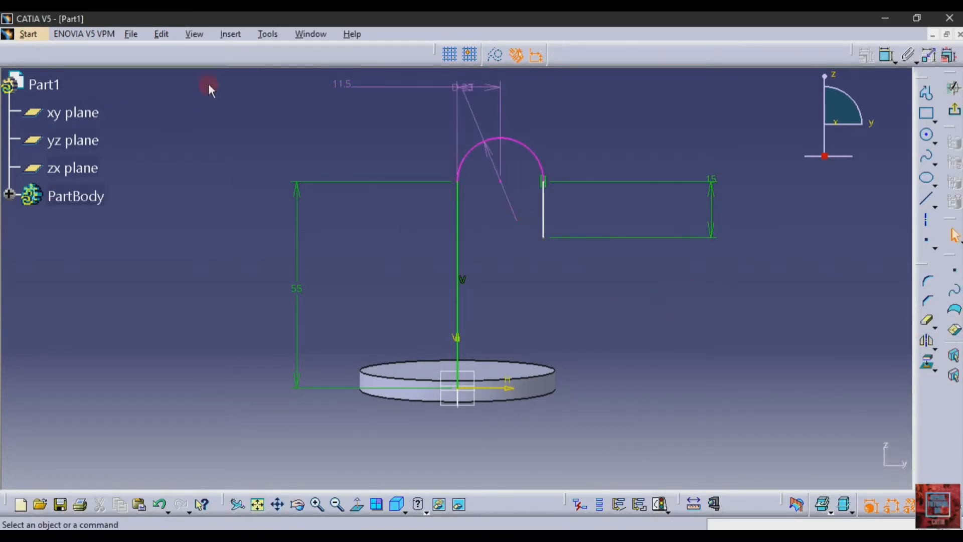
pyautogui.click(342, 84)
pyautogui.press('Delete')
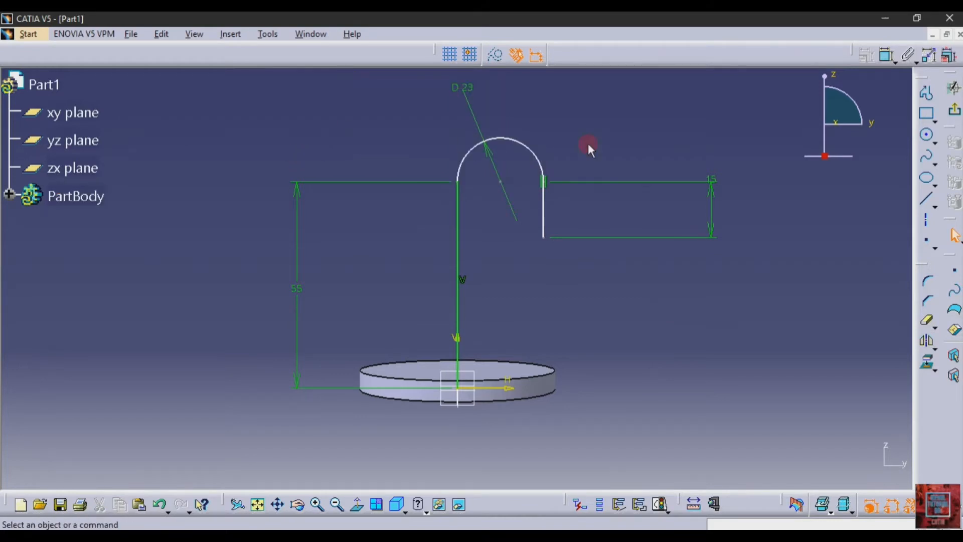
pyautogui.click(489, 88)
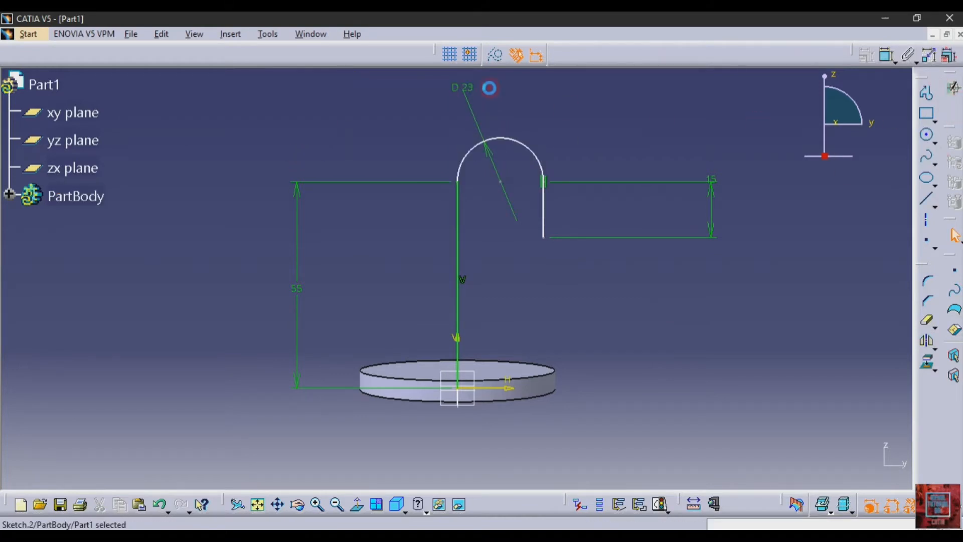
# - Start a sketch on the base flange's top face and draw a circle about 26 mm in diameter centred on the origin
pyautogui.click(509, 338)
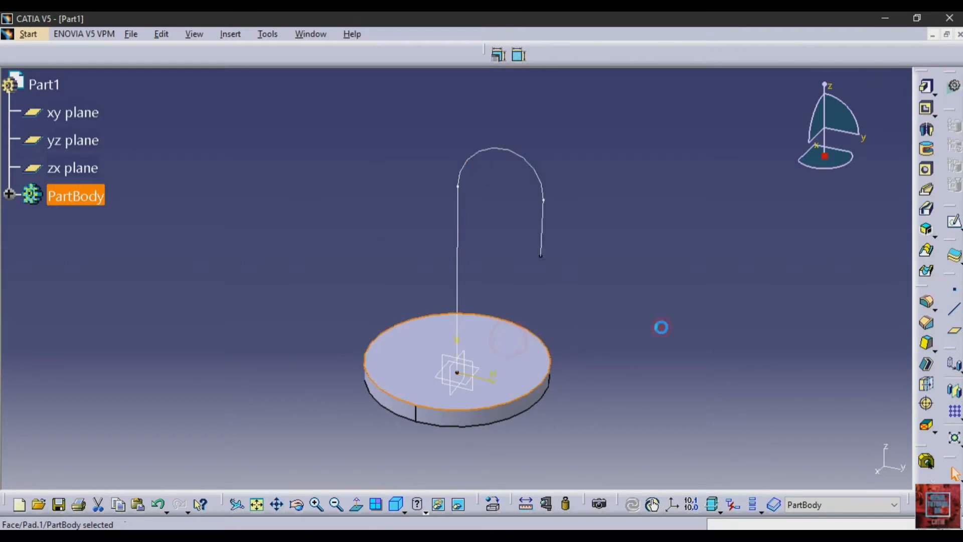
pyautogui.click(954, 221)
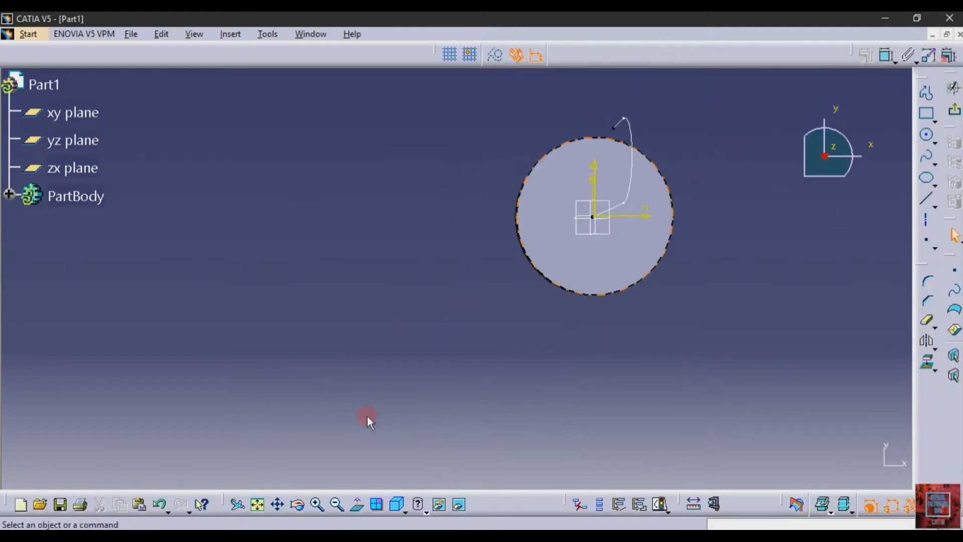
pyautogui.click(258, 506)
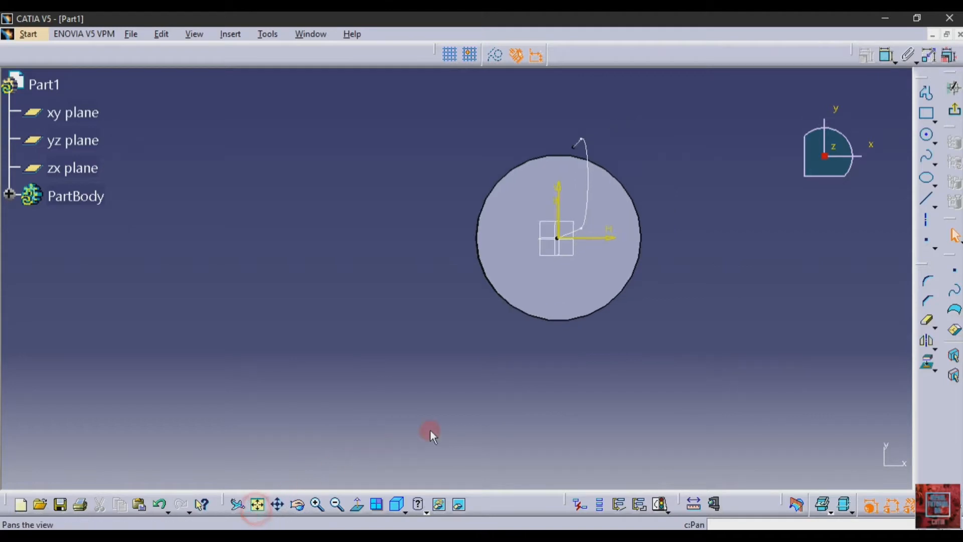
pyautogui.click(926, 135)
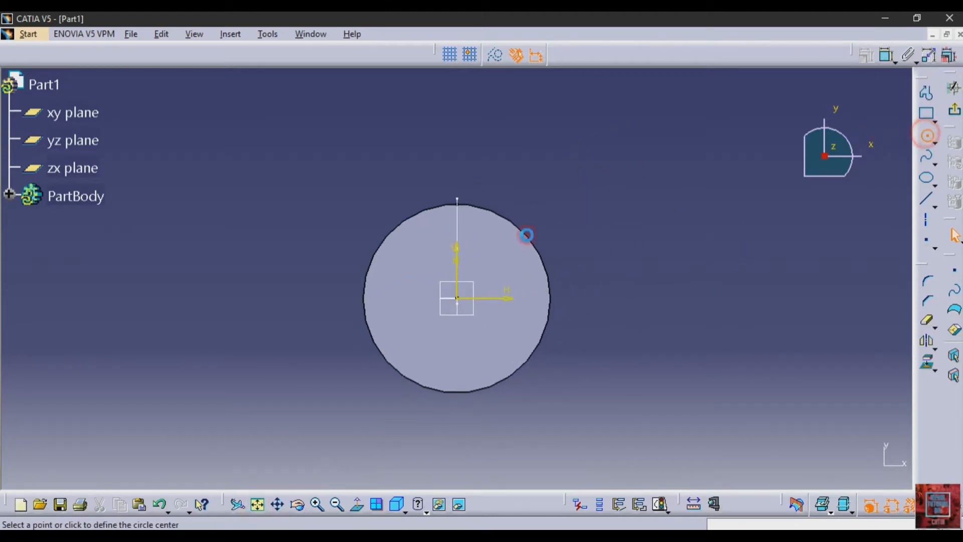
pyautogui.click(456, 299)
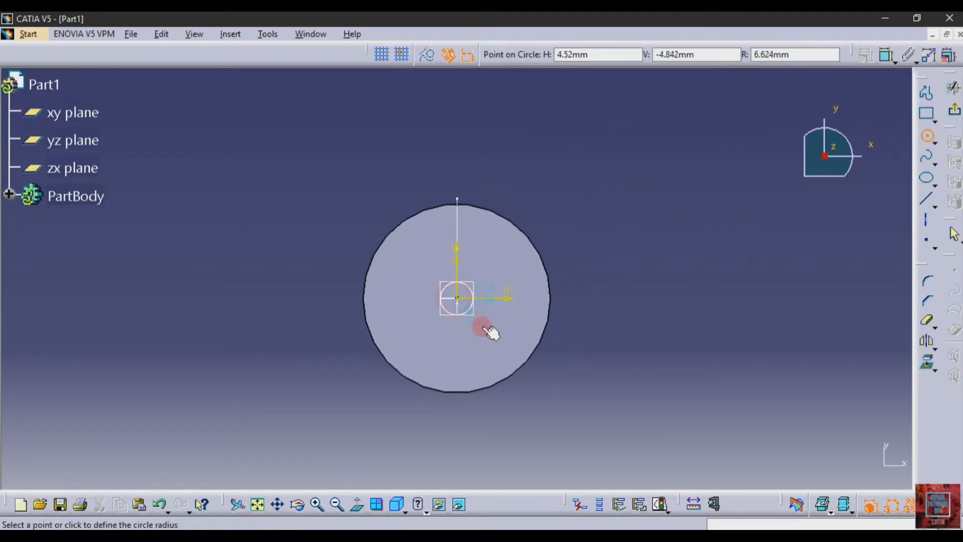
pyautogui.click(487, 332)
# - Dimension the new circle and set its diameter to 20 mm
pyautogui.click(888, 56)
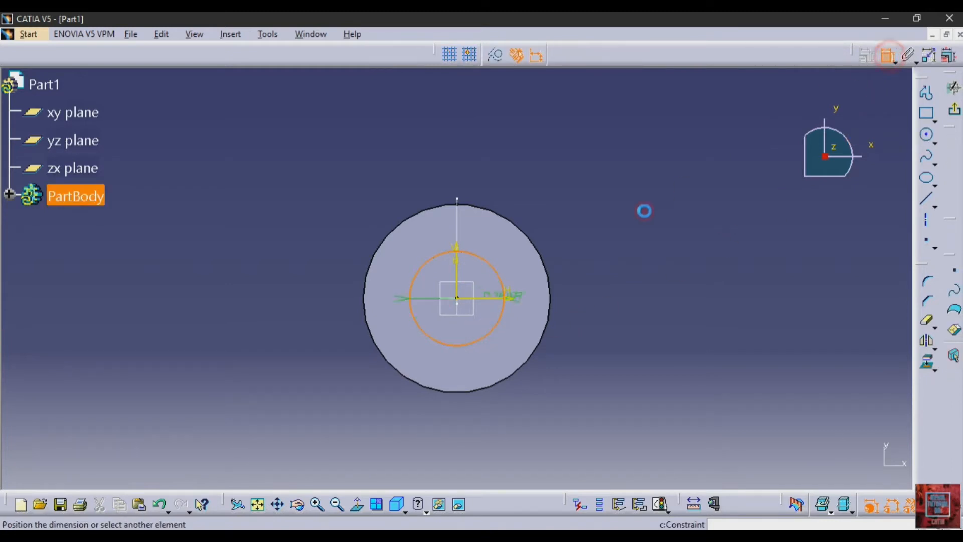
pyautogui.click(645, 208)
pyautogui.doubleClick(648, 208)
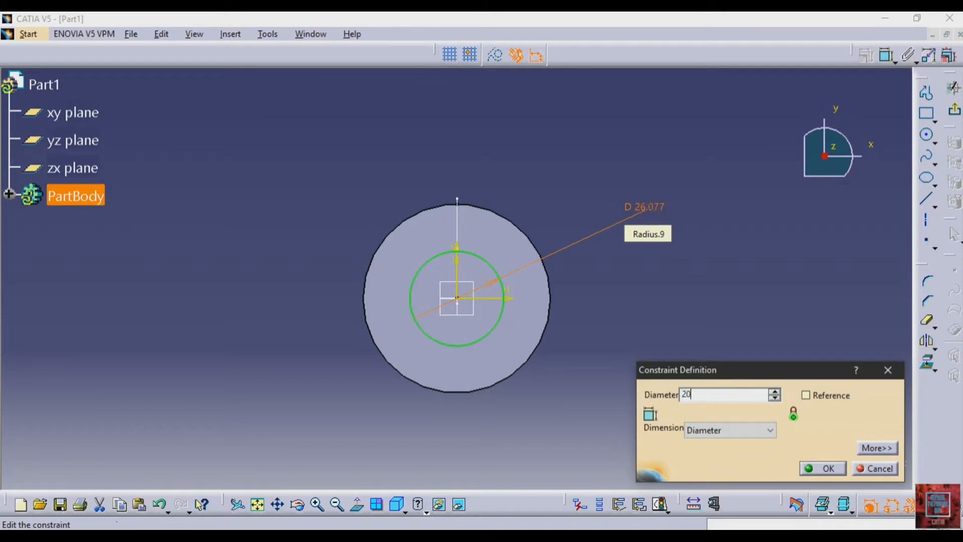
pyautogui.press('Return')
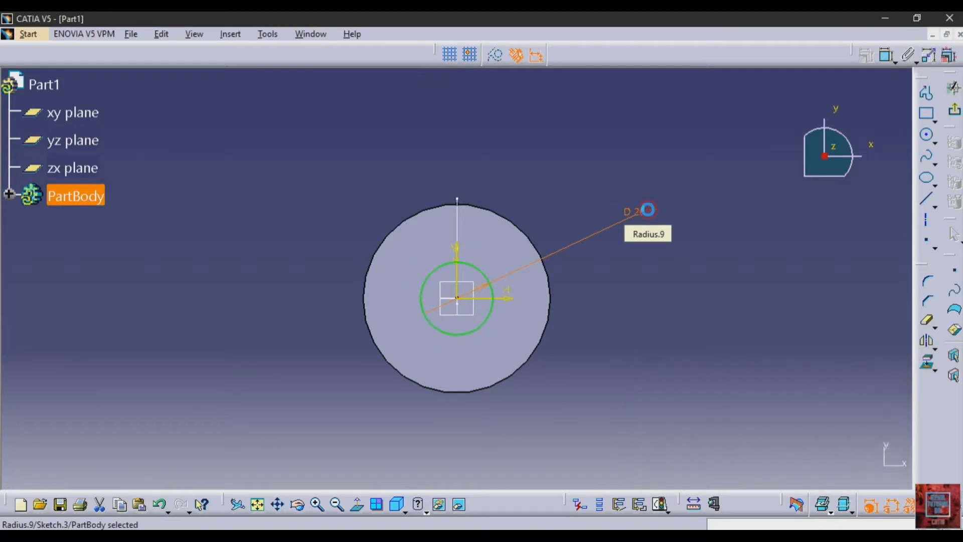
# - Draw a smaller concentric circle at the origin inside the 20 mm circle and set its diameter to 15 mm
pyautogui.click(926, 134)
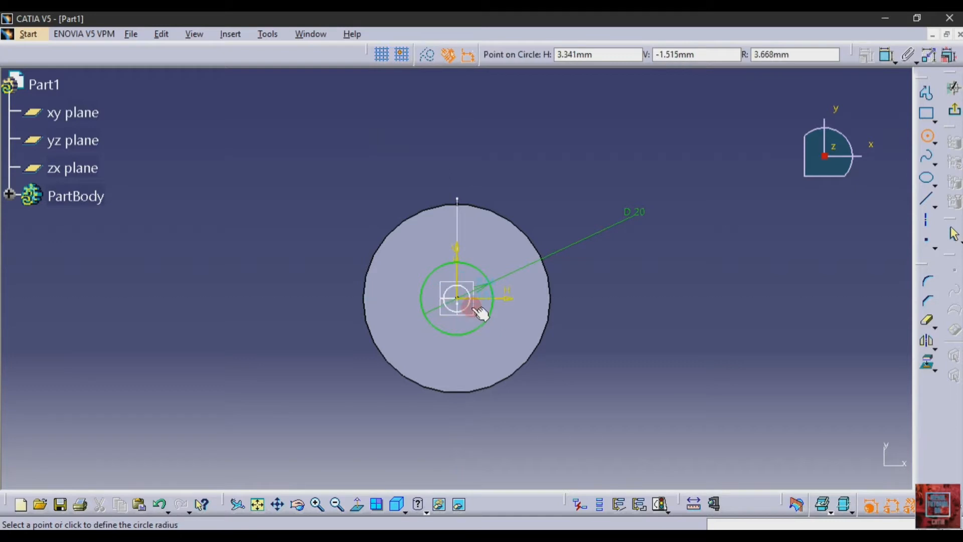
pyautogui.click(479, 312)
pyautogui.click(885, 60)
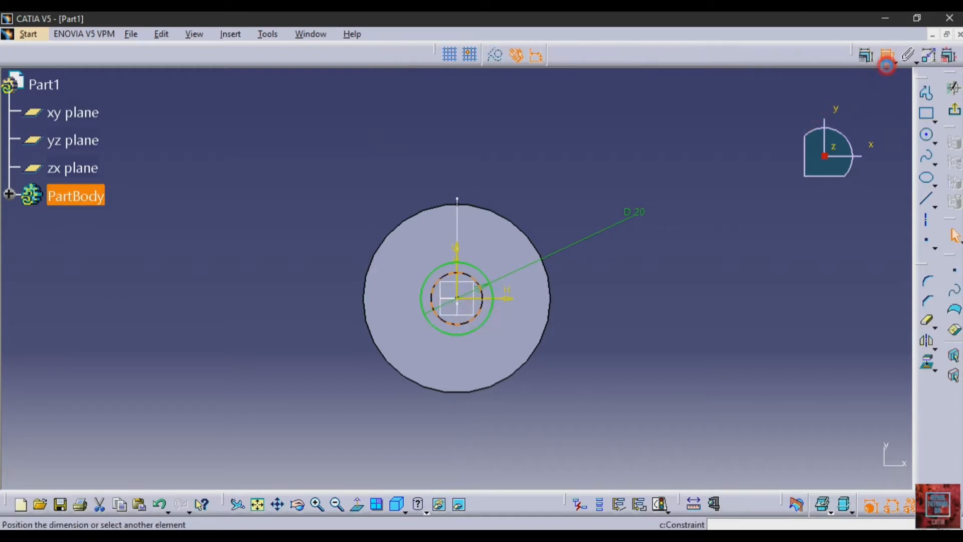
pyautogui.click(645, 292)
pyautogui.doubleClick(646, 292)
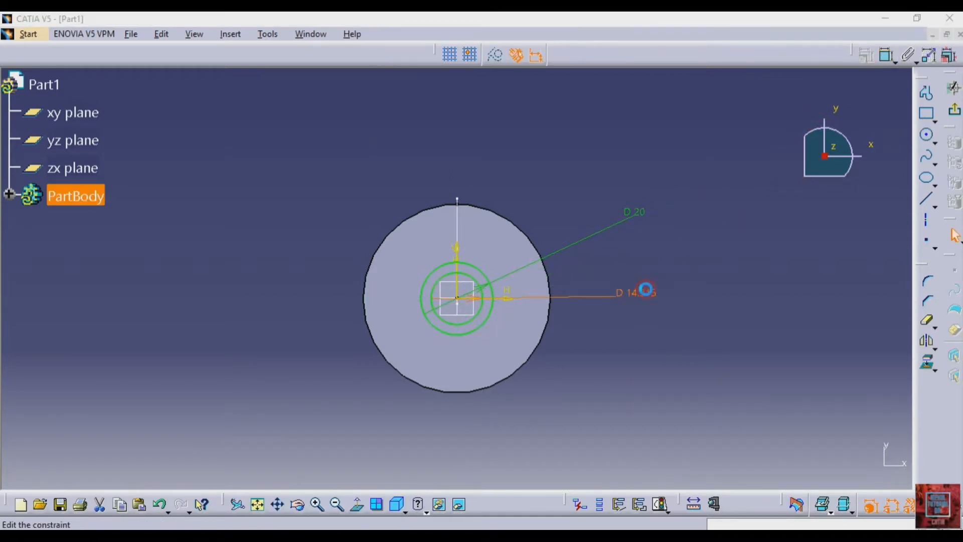
pyautogui.write('15mm')
pyautogui.press('Return')
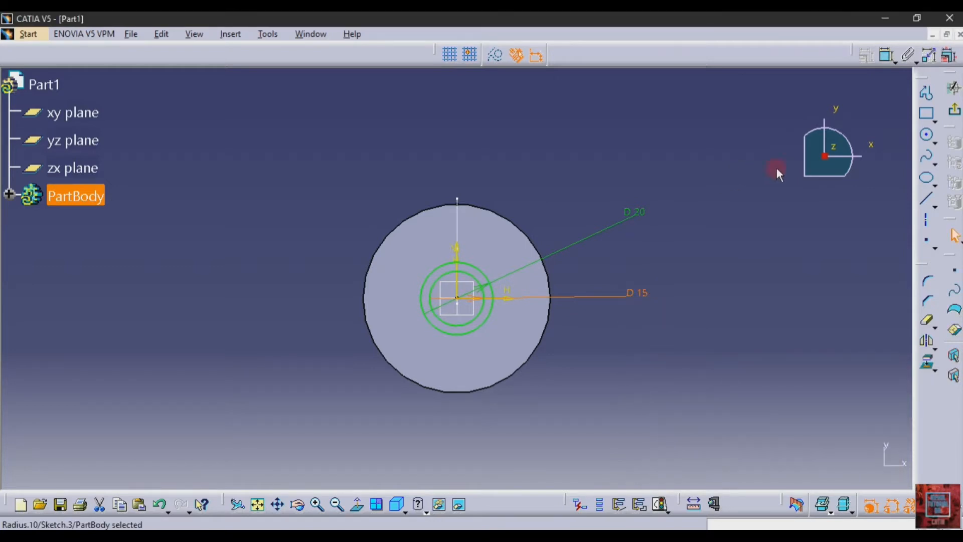
# - Exit the sketch and create a Rib sweeping the two-circle profile along the U-shaped centreline sketch, with Keep angle profile control
pyautogui.click(955, 109)
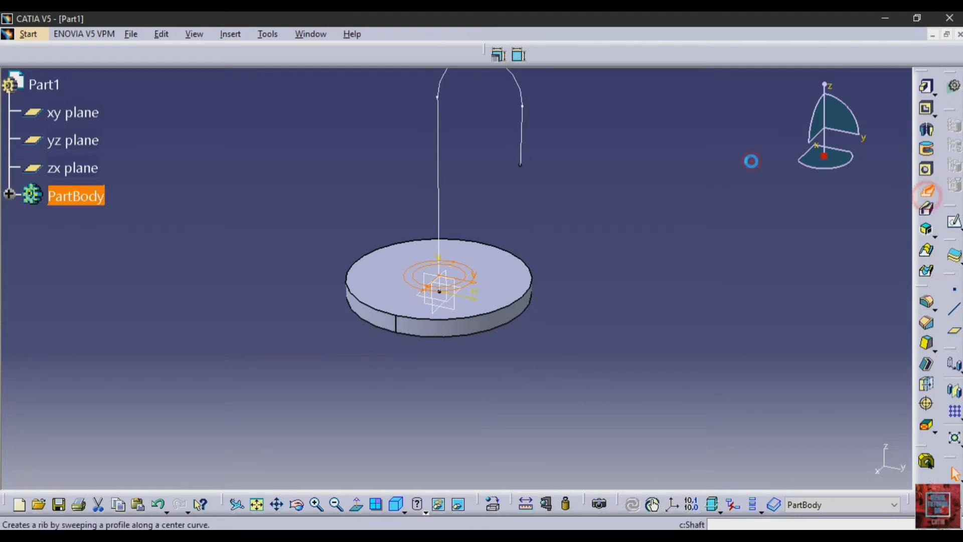
pyautogui.click(927, 191)
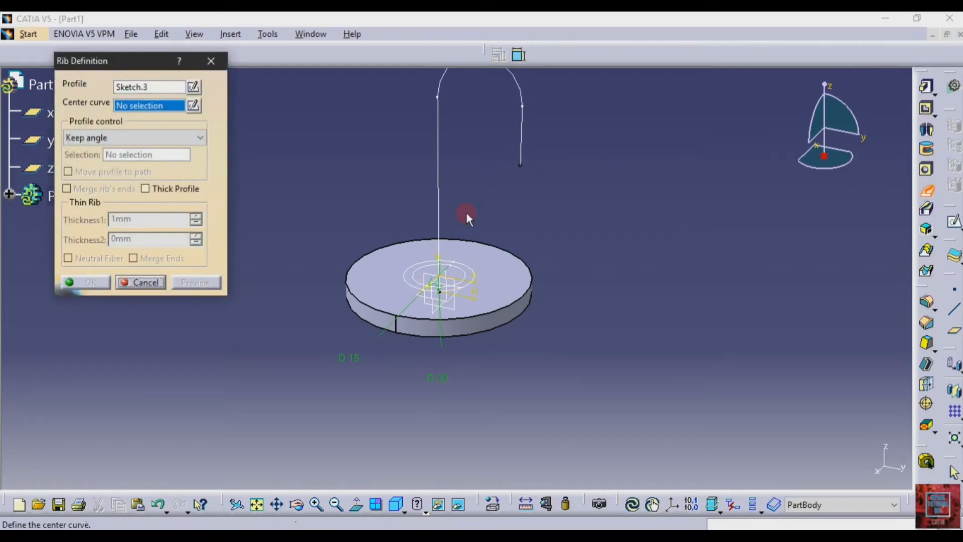
pyautogui.click(440, 188)
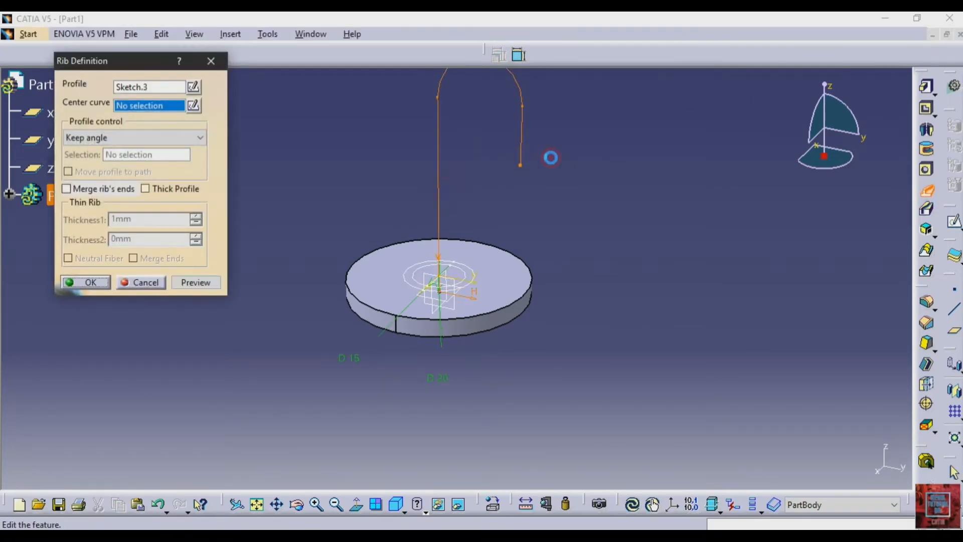
pyautogui.click(197, 282)
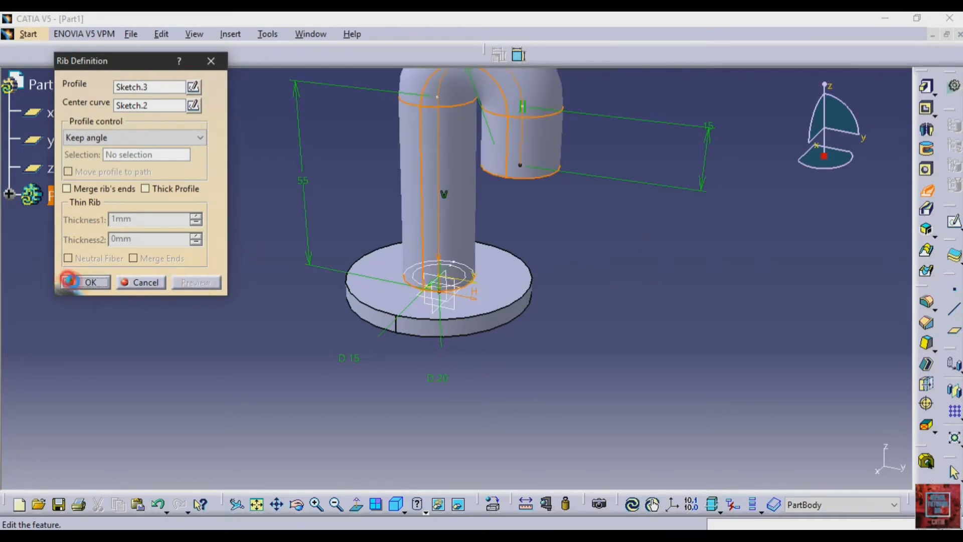
pyautogui.click(69, 281)
# - Check the reference drawing in Adobe Reader, return to CATIA and start a sketch on the open end face of the pipe's short leg
pyautogui.click(296, 503)
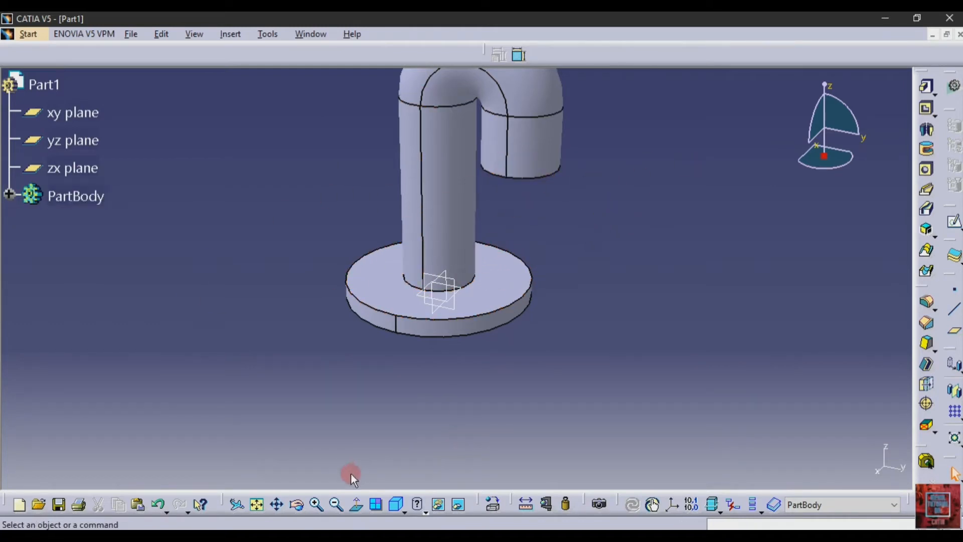
pyautogui.click(329, 535)
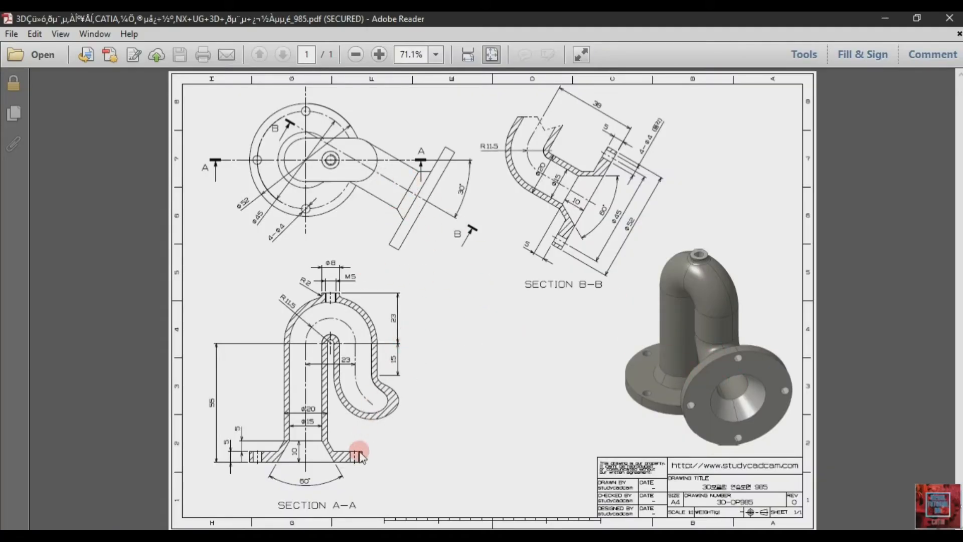
pyautogui.hotkey('alt', 'Tab')
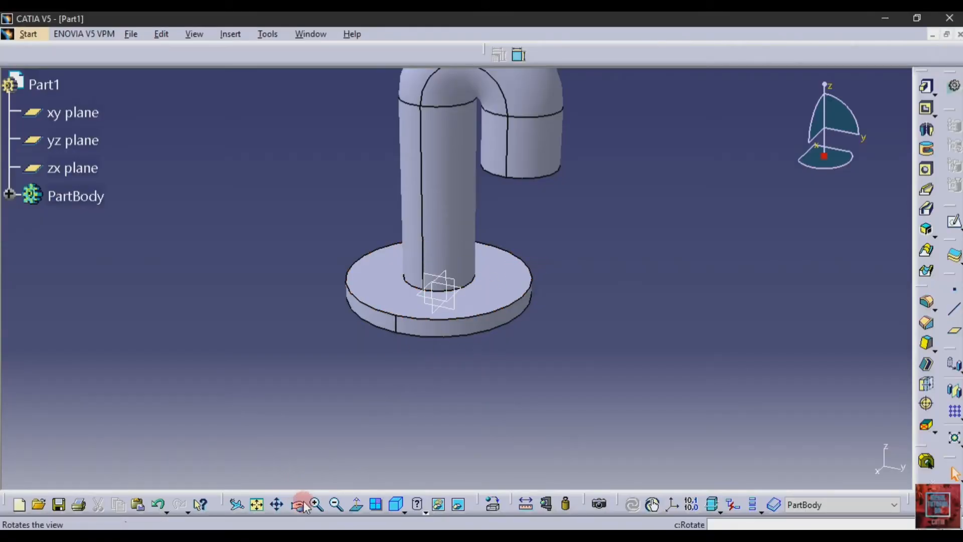
pyautogui.moveTo(649, 243); pyautogui.dragTo(319, 296)
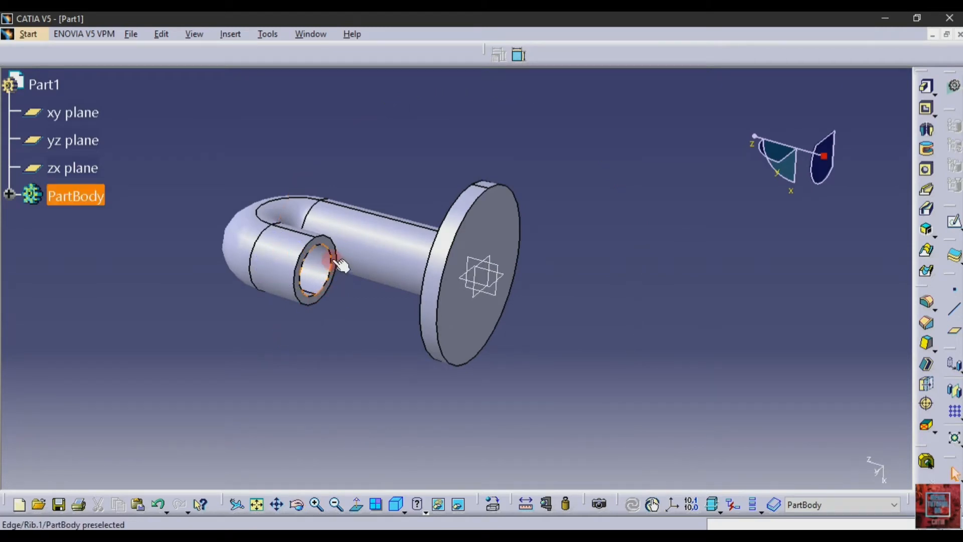
pyautogui.click(315, 504)
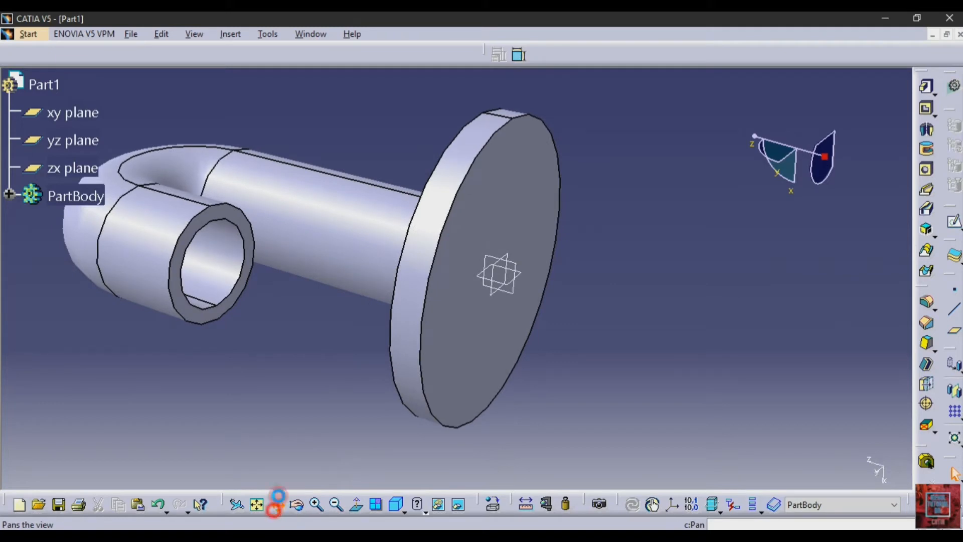
pyautogui.click(276, 505)
pyautogui.moveTo(279, 369); pyautogui.dragTo(326, 389)
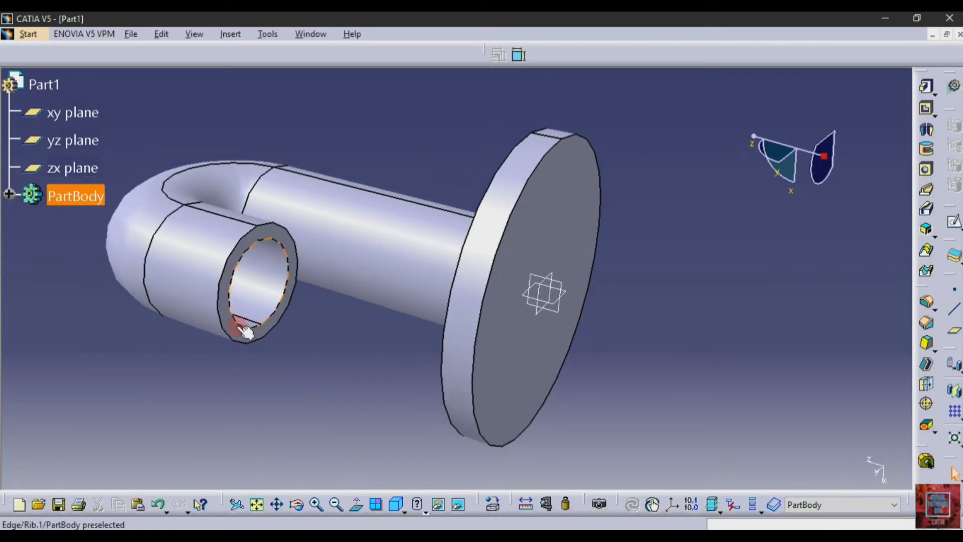
pyautogui.click(227, 273)
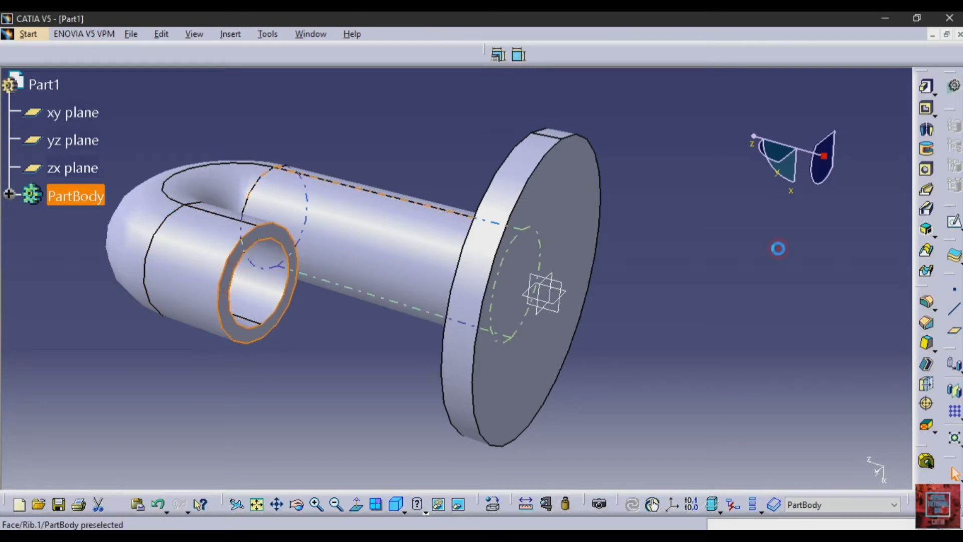
pyautogui.click(951, 232)
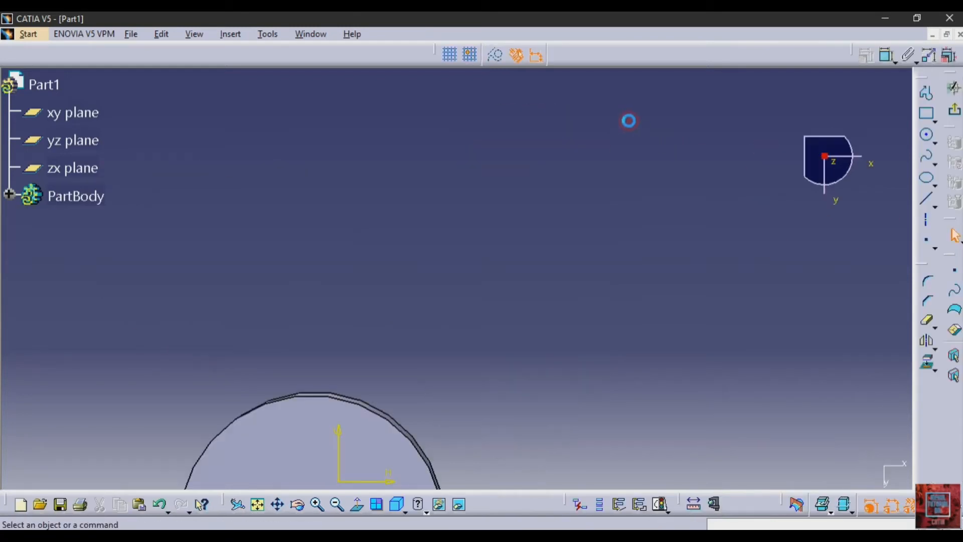
# - Project the outer circular edge of the short leg's open end into the sketch
pyautogui.click(257, 504)
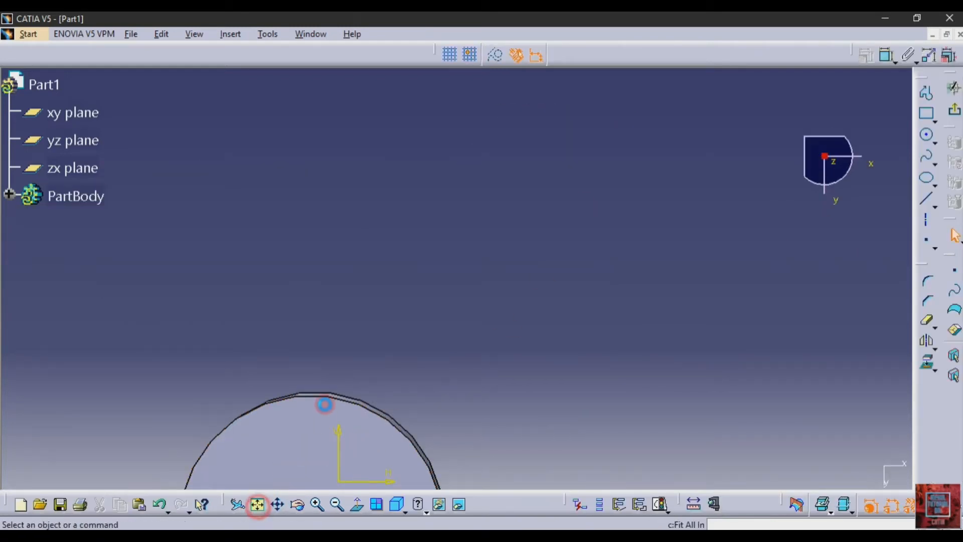
pyautogui.click(297, 506)
pyautogui.moveTo(311, 189); pyautogui.dragTo(444, 101)
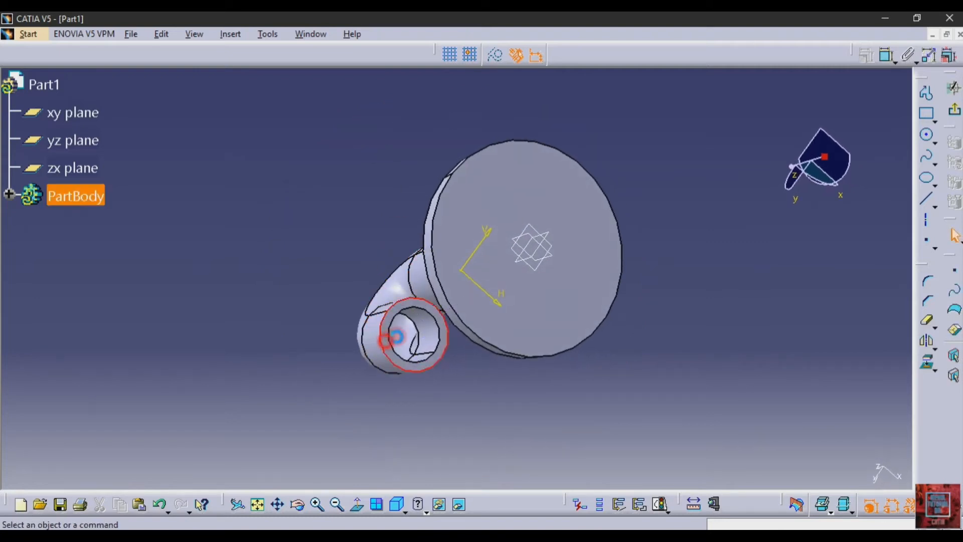
pyautogui.click(382, 335)
pyautogui.click(928, 361)
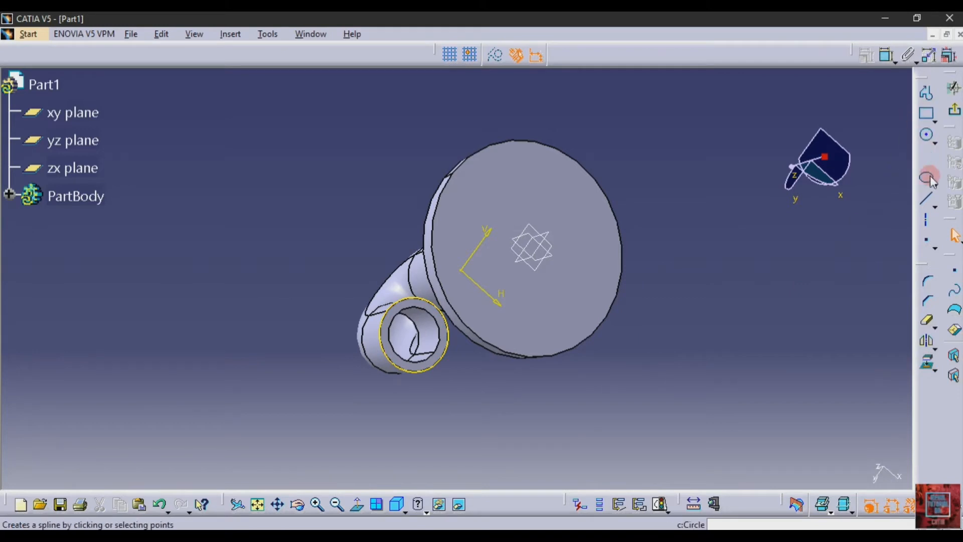
# - Draw a slanted line from the centre of the projected circle outward beyond the edge of the base flange
pyautogui.click(925, 205)
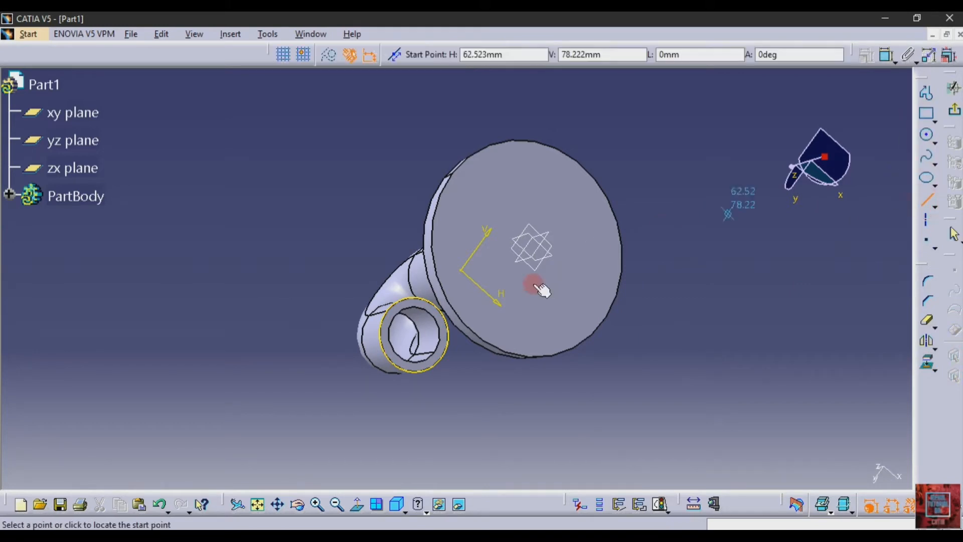
pyautogui.click(414, 333)
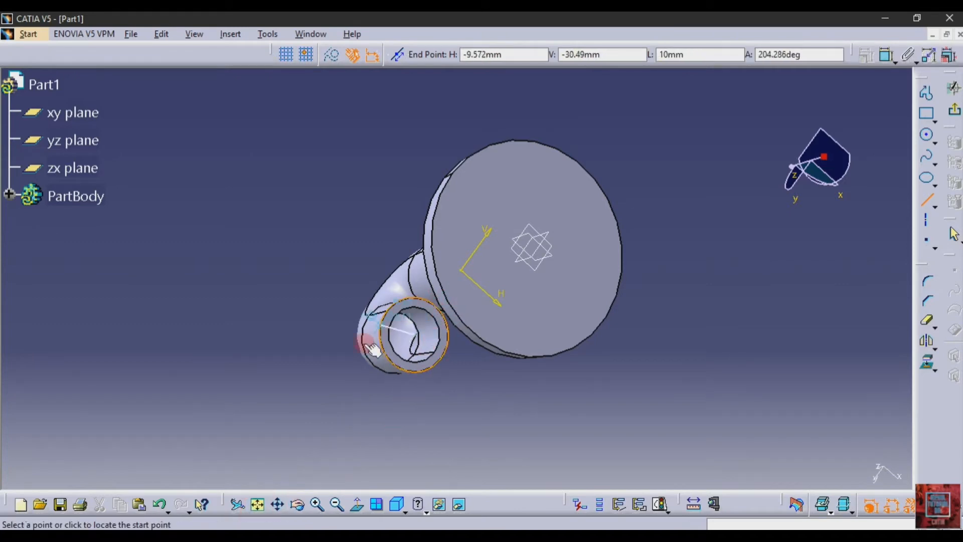
pyautogui.click(357, 504)
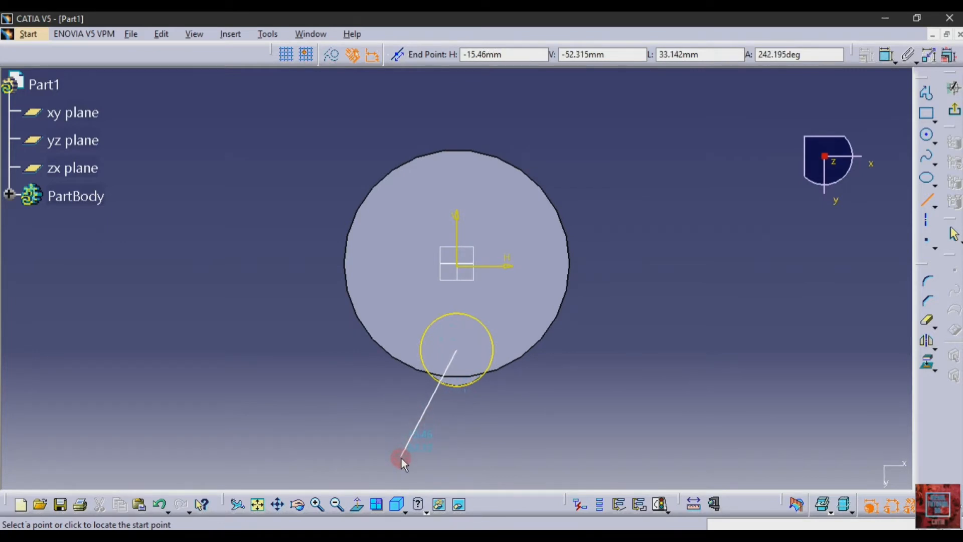
pyautogui.click(520, 459)
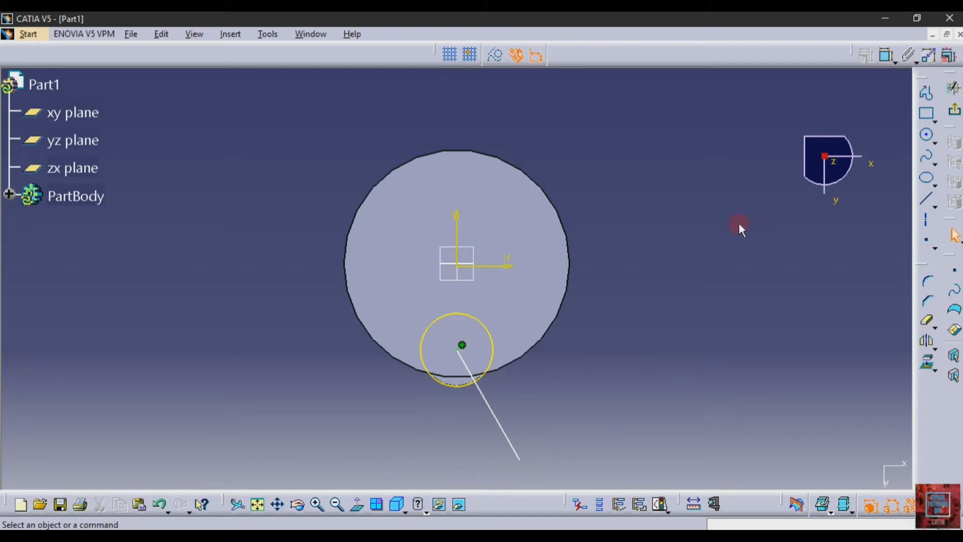
# - Constrain the angle between the slanted line and the sketch's vertical axis to 30 degrees and exit the sketch
pyautogui.click(886, 55)
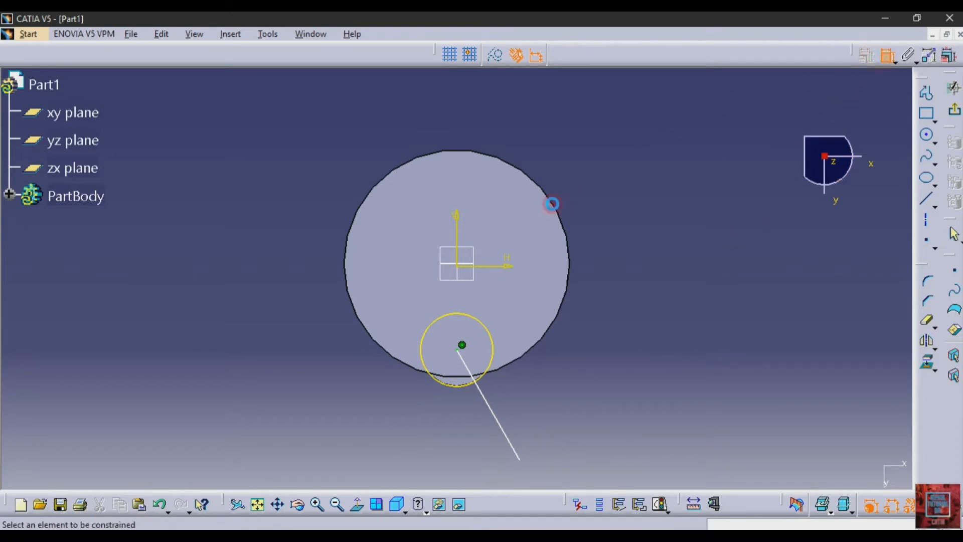
pyautogui.click(456, 230)
pyautogui.click(484, 407)
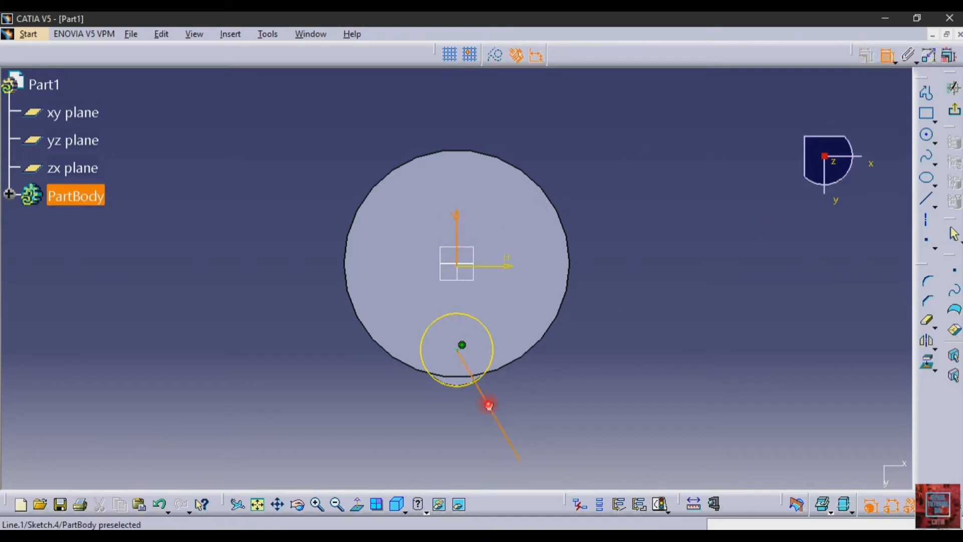
pyautogui.click(492, 447)
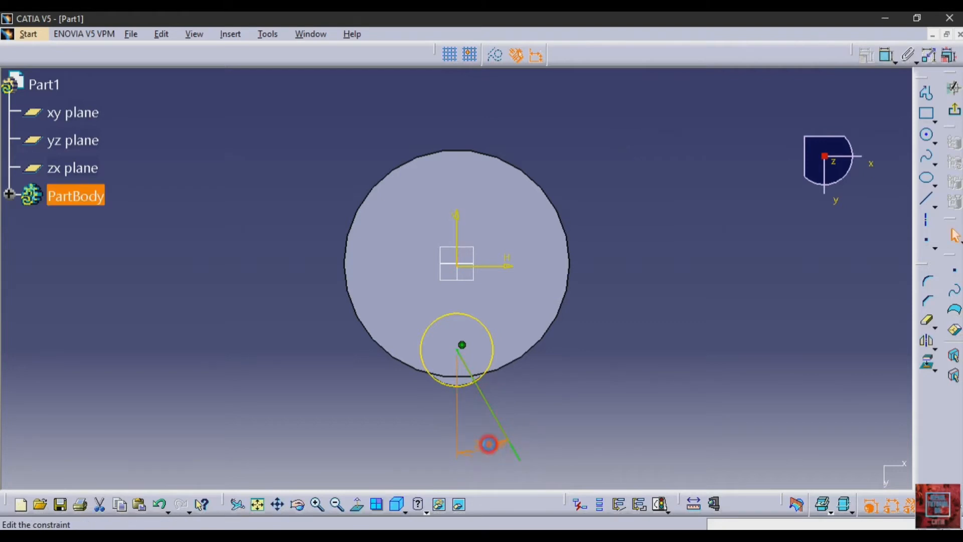
pyautogui.doubleClick(489, 444)
pyautogui.write('30')
pyautogui.press('Return')
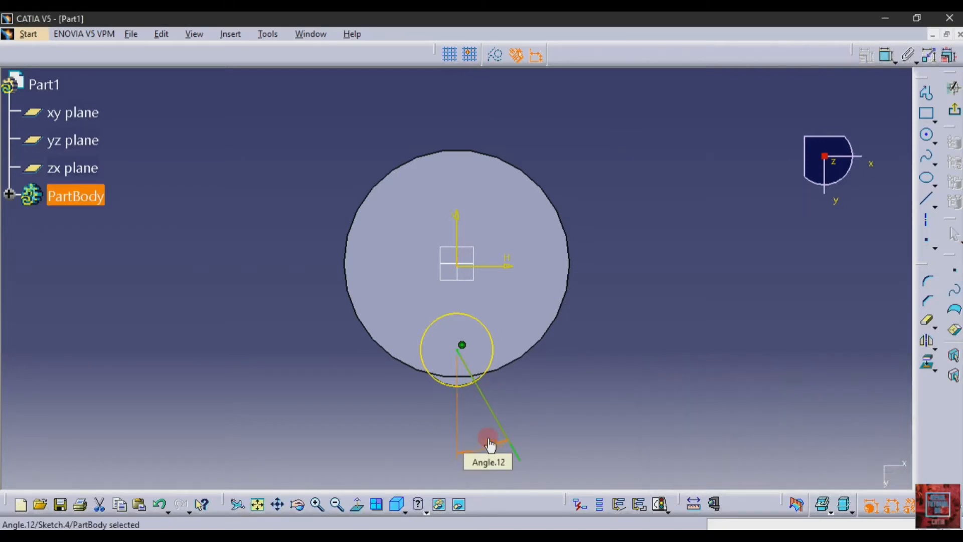
pyautogui.click(650, 419)
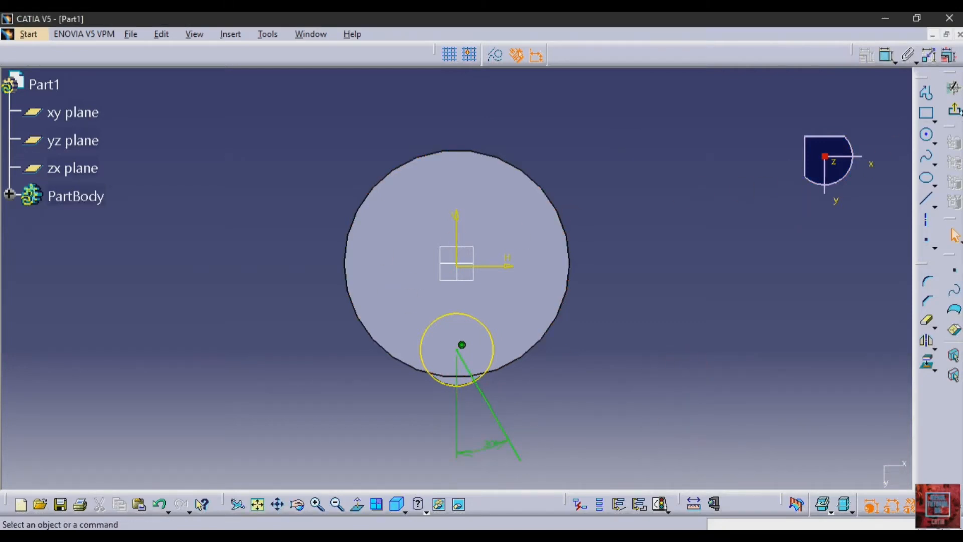
pyautogui.click(955, 113)
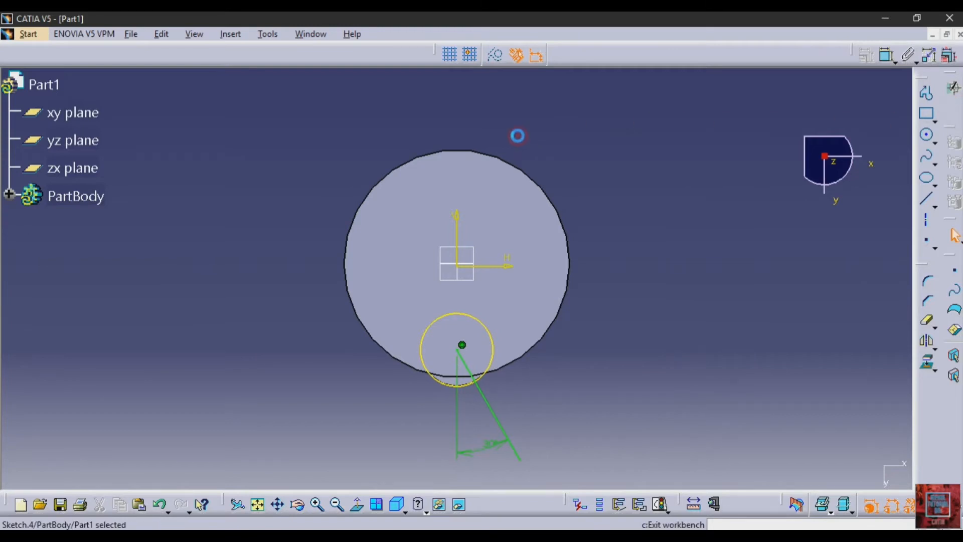
pyautogui.click(794, 366)
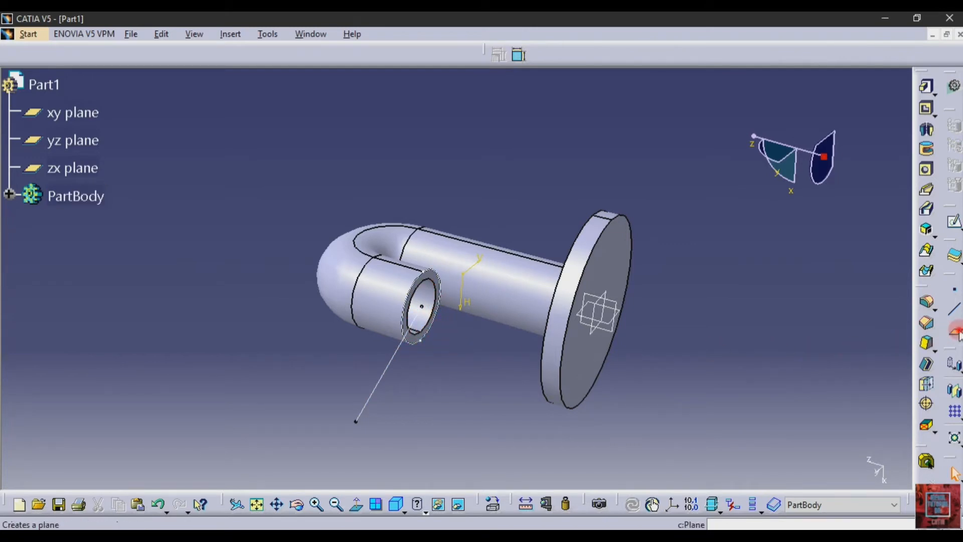
pyautogui.click(926, 342)
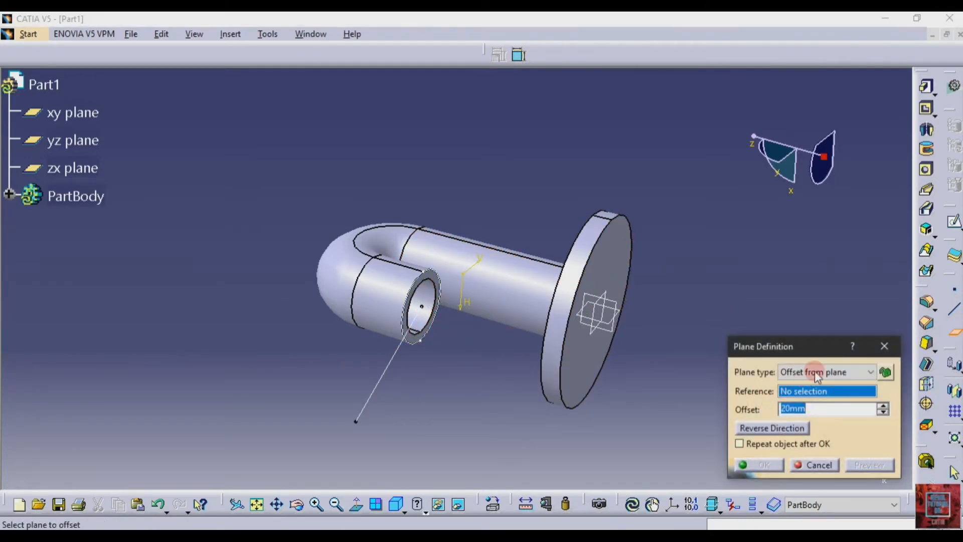
pyautogui.click(818, 376)
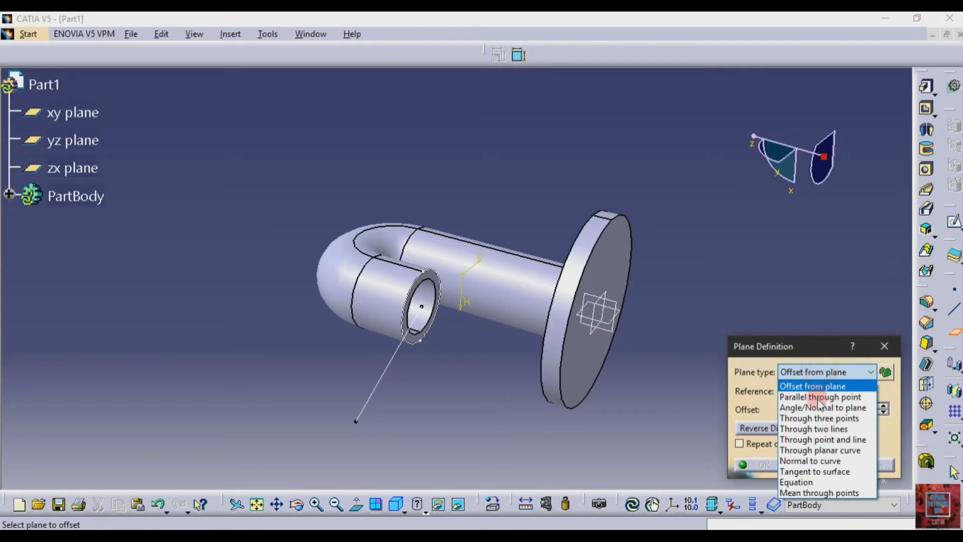
pyautogui.click(830, 460)
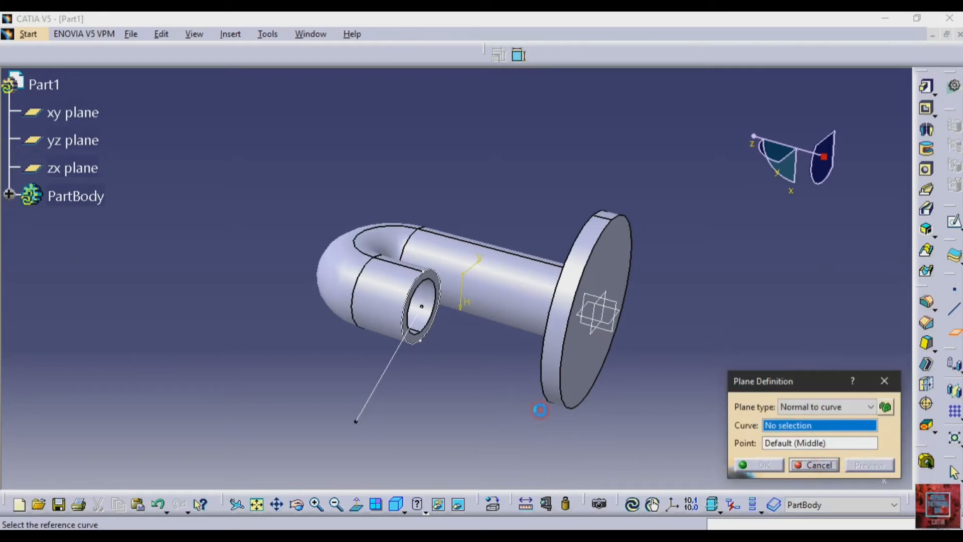
pyautogui.click(395, 367)
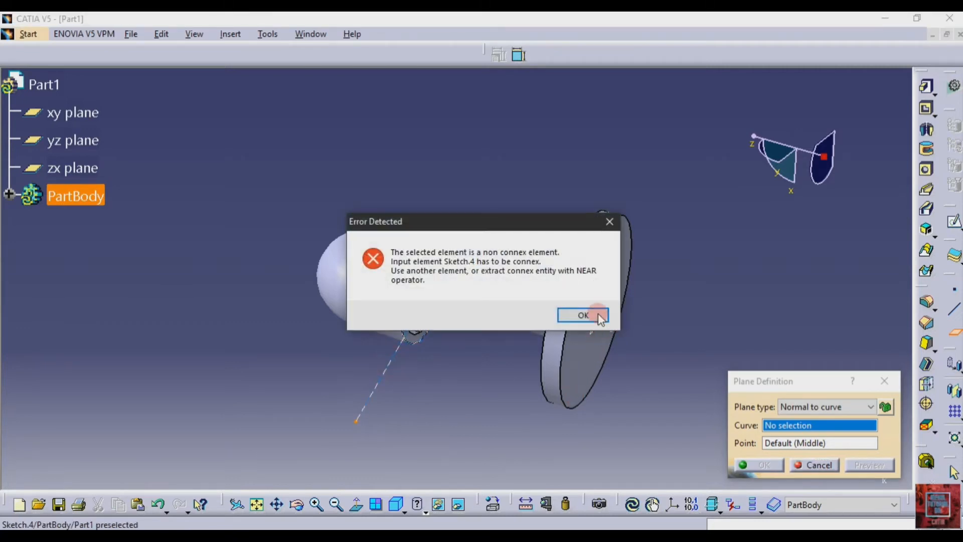
pyautogui.click(597, 315)
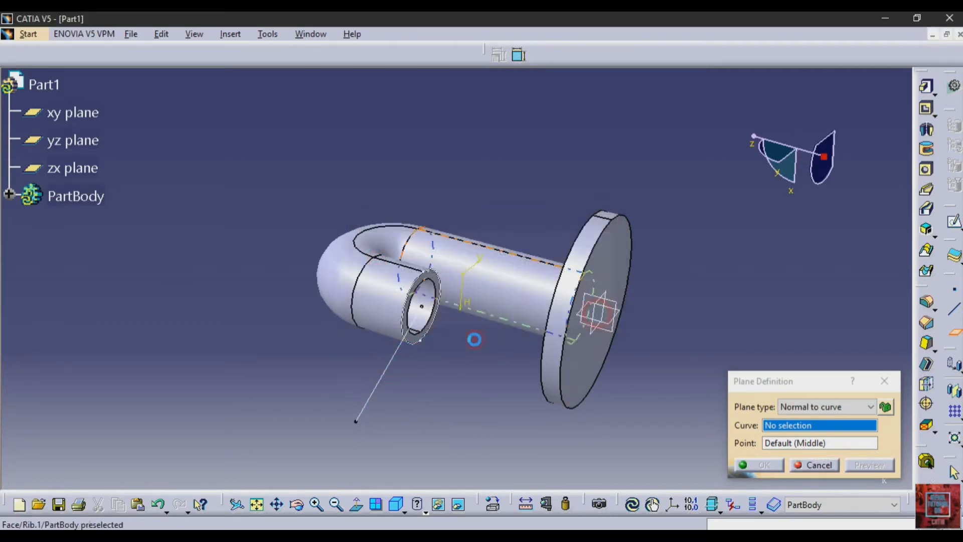
pyautogui.click(871, 387)
# - Reopen the angled line's sketch, convert the projected circle to a construction element and exit the sketch
pyautogui.click(10, 195)
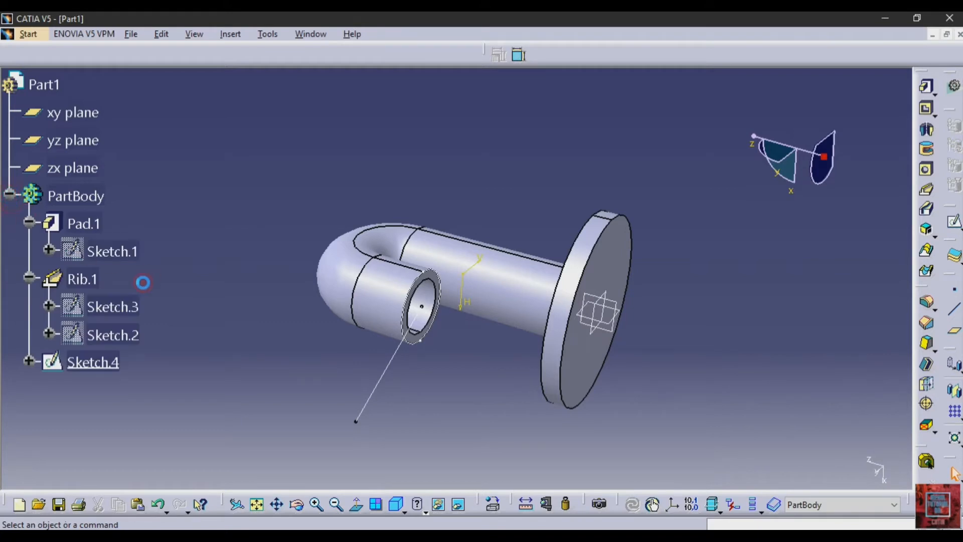
pyautogui.doubleClick(109, 362)
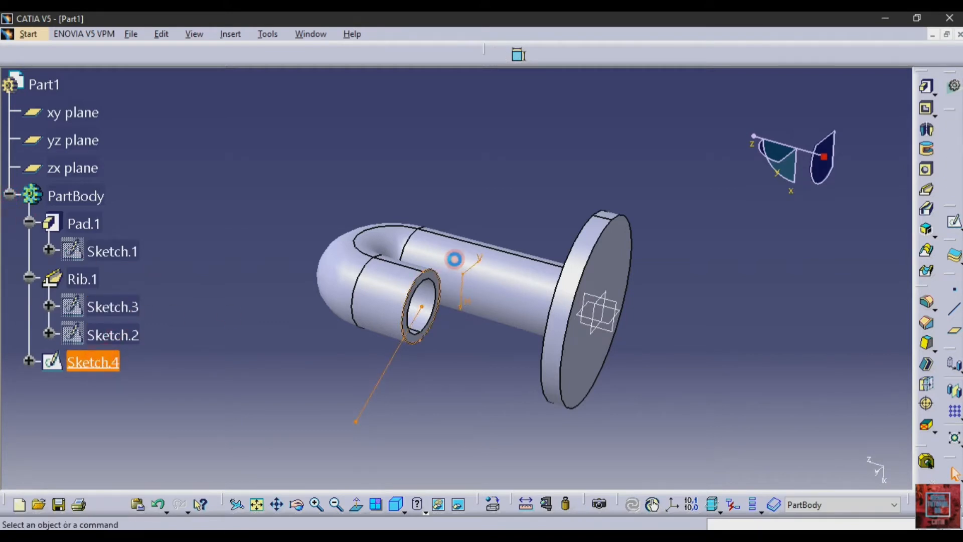
pyautogui.click(487, 365)
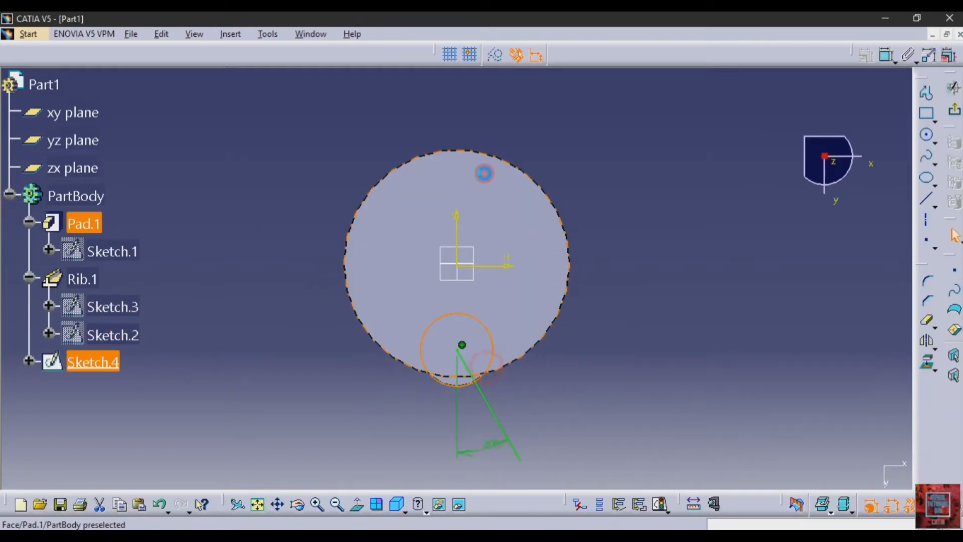
pyautogui.click(502, 58)
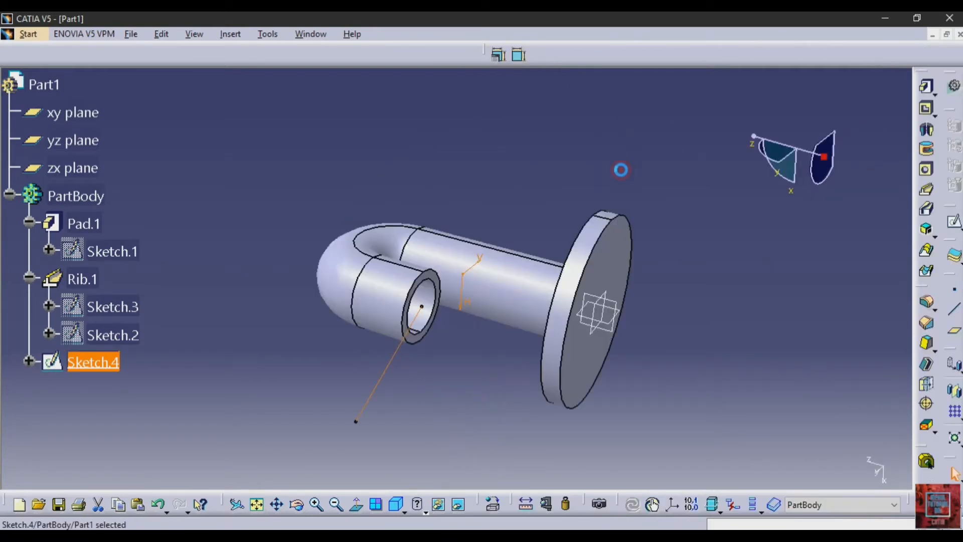
# - Create a reference plane normal to the 30-degree angled line, passing through its start point at the centre of the short leg's open end
pyautogui.click(954, 331)
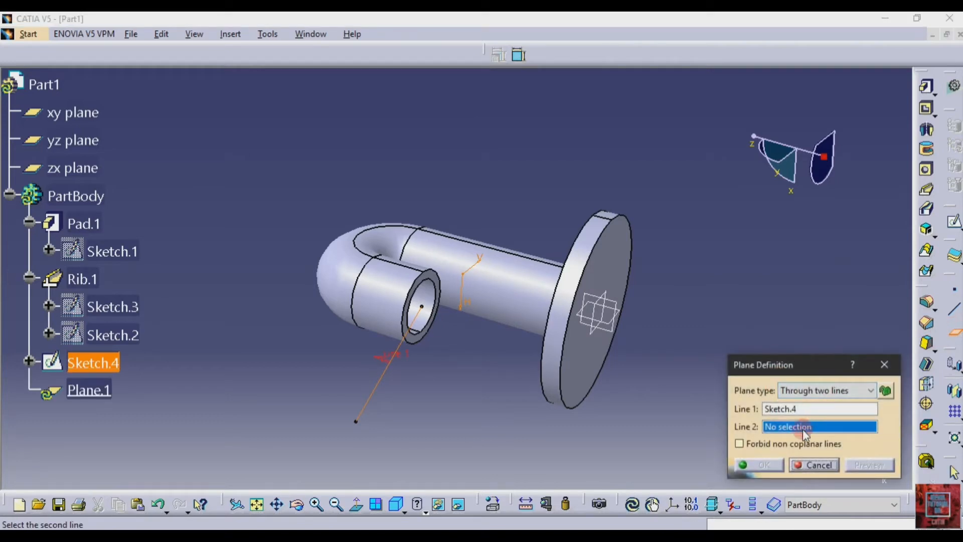
pyautogui.click(807, 391)
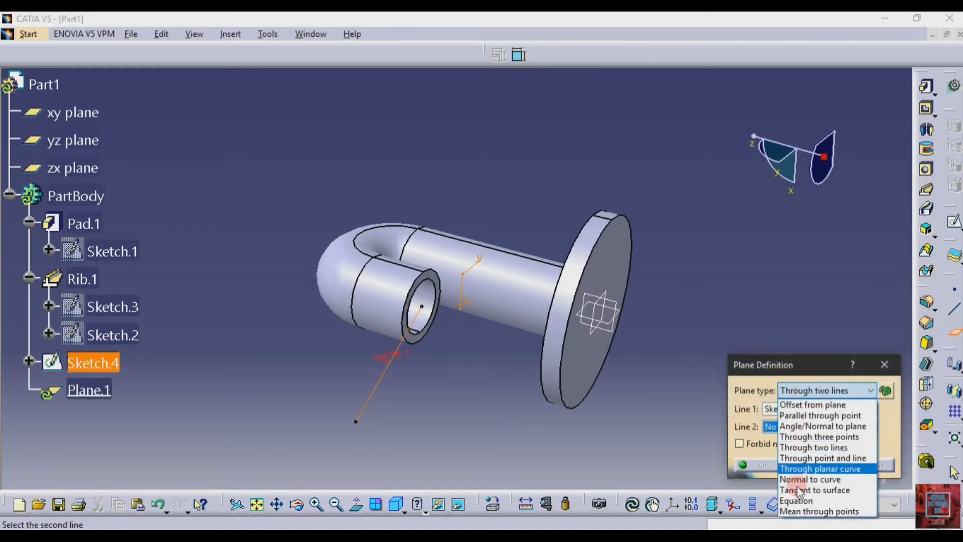
pyautogui.click(810, 479)
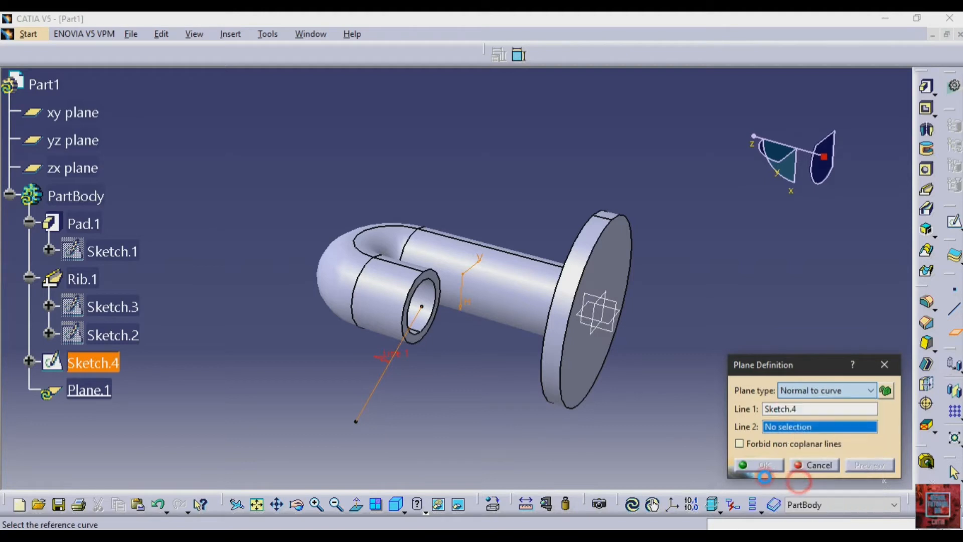
pyautogui.click(421, 306)
pyautogui.click(422, 306)
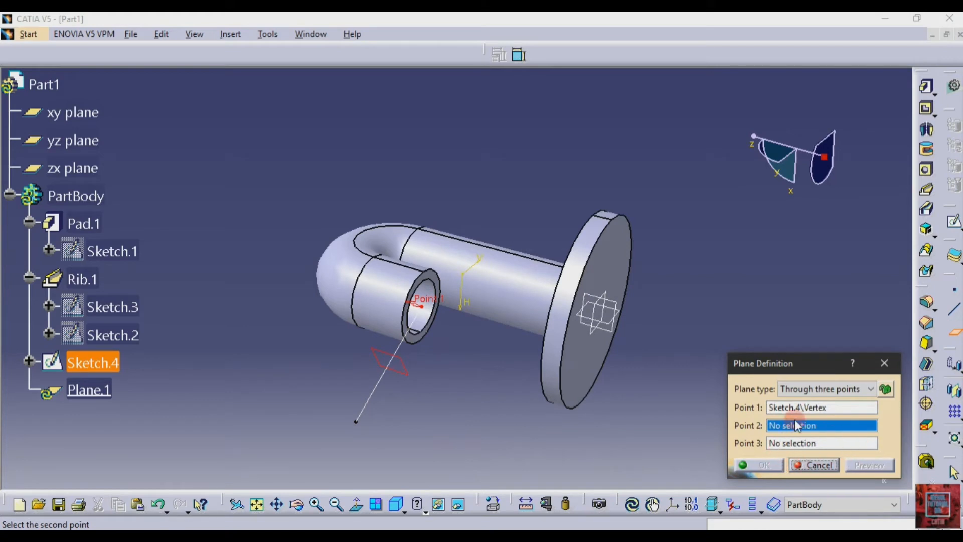
pyautogui.click(815, 389)
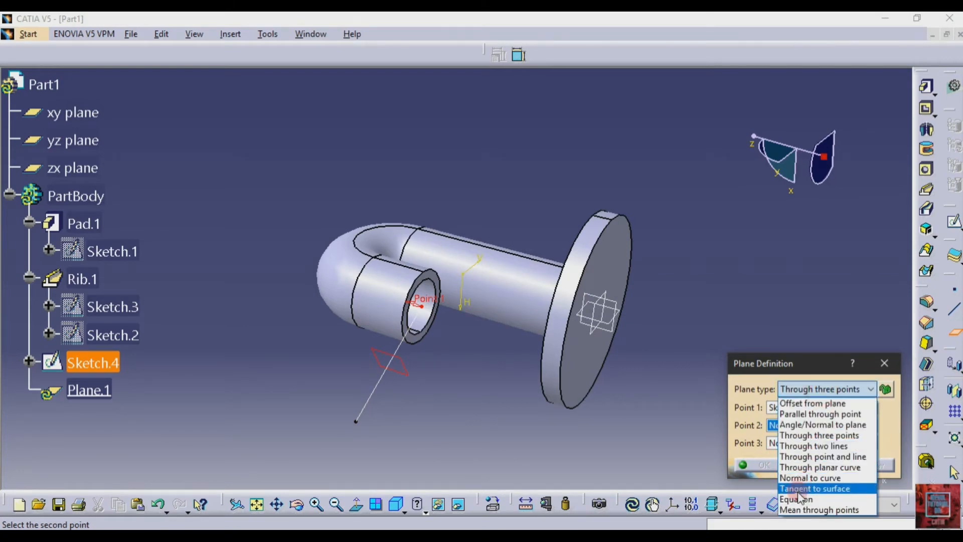
pyautogui.click(802, 479)
pyautogui.click(813, 443)
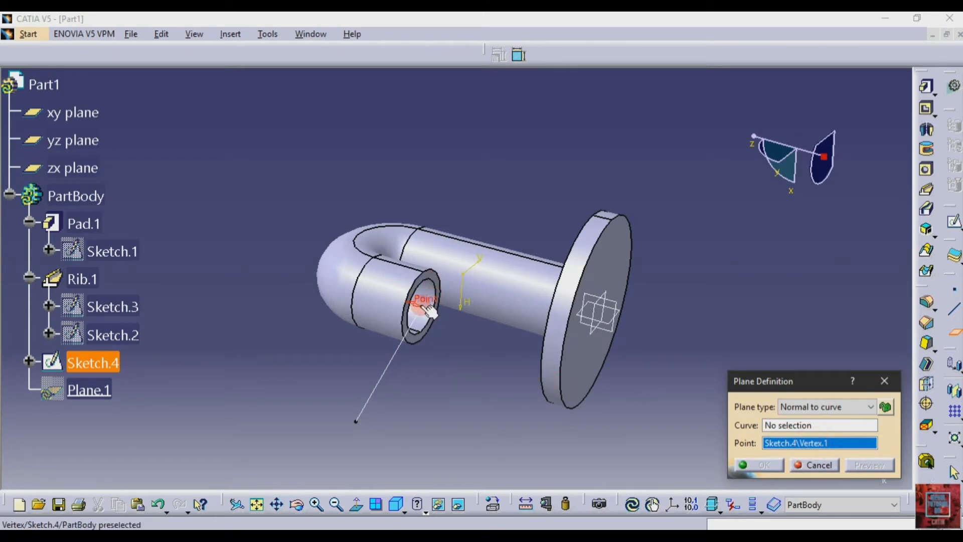
pyautogui.click(423, 310)
pyautogui.click(794, 425)
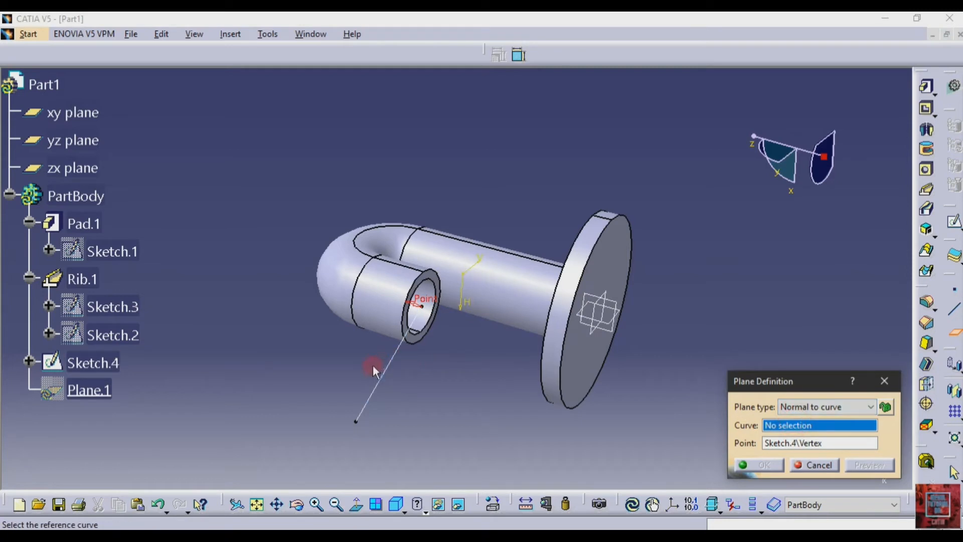
pyautogui.click(383, 381)
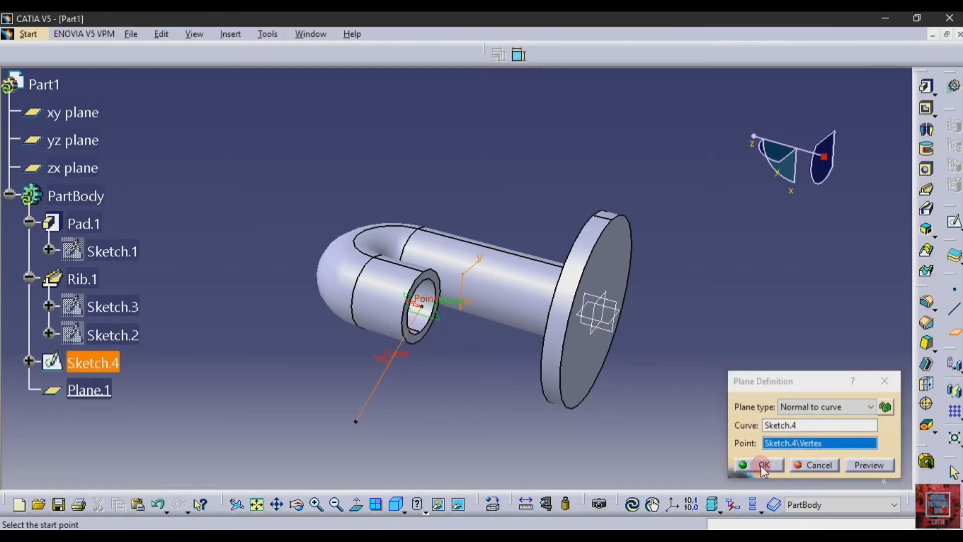
pyautogui.click(762, 466)
pyautogui.click(435, 313)
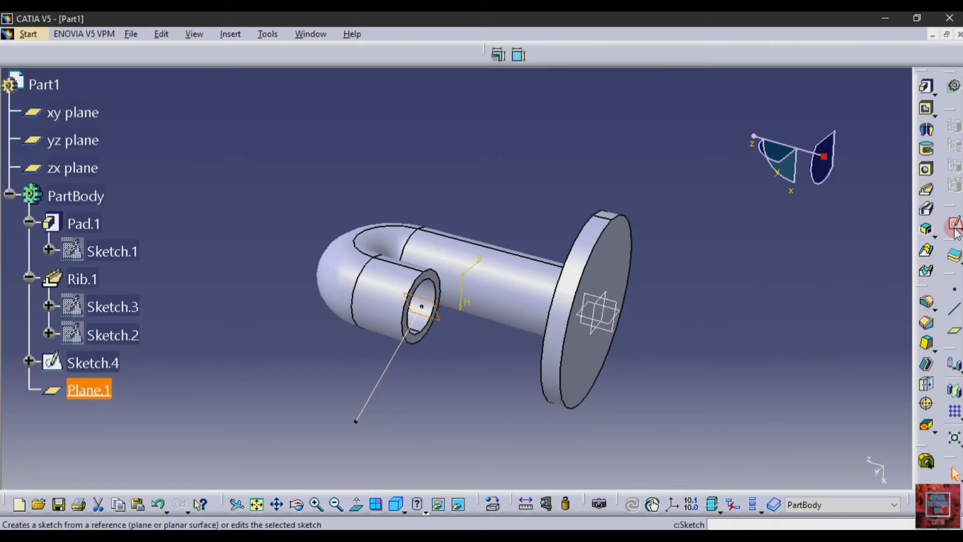
pyautogui.click(928, 213)
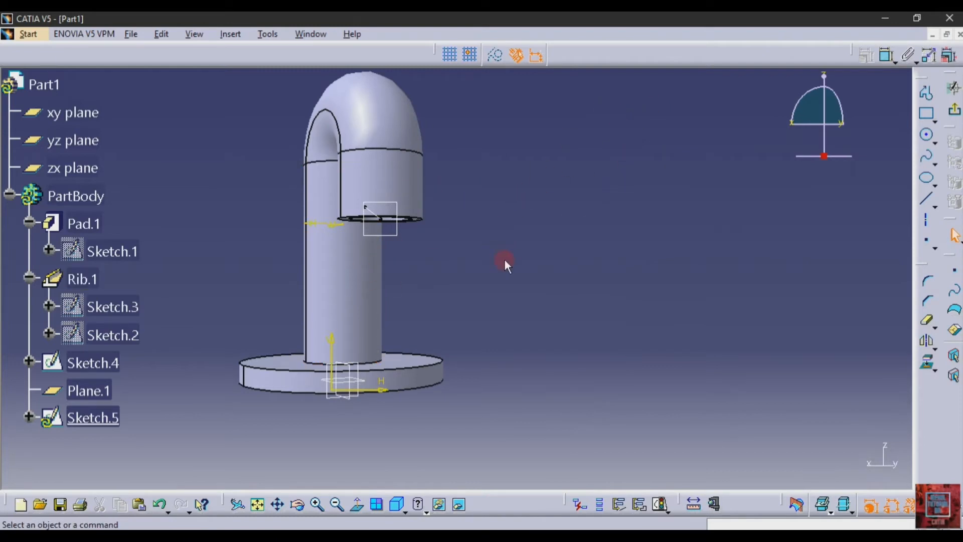
pyautogui.click(926, 199)
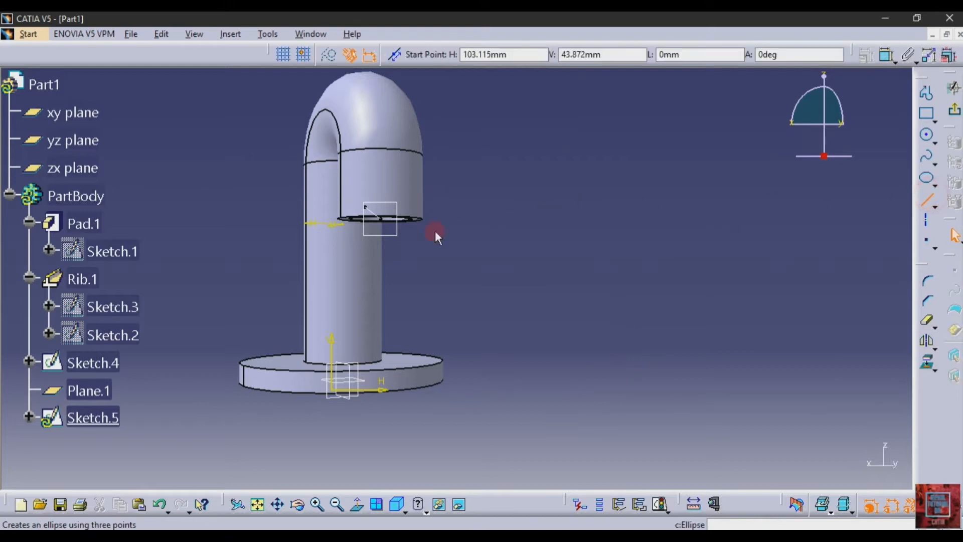
pyautogui.click(955, 111)
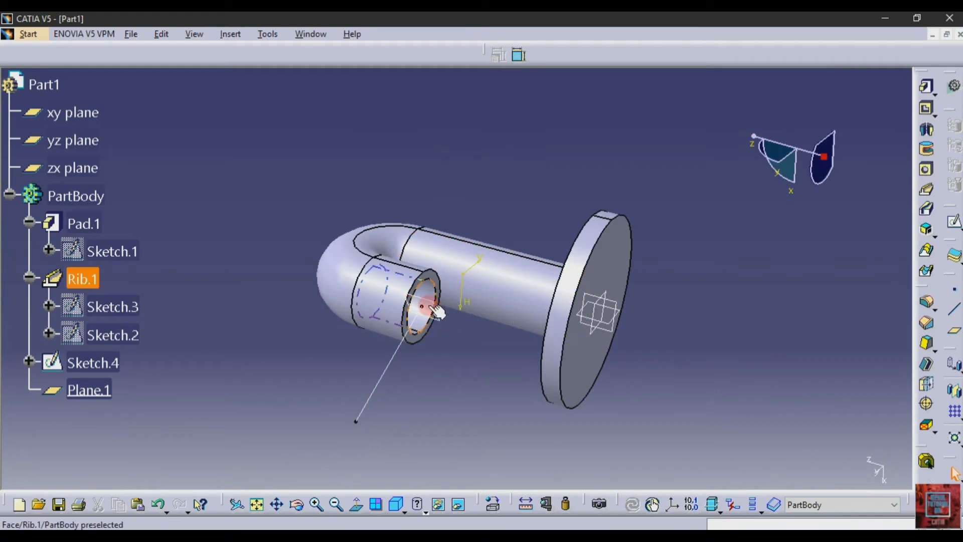
pyautogui.click(466, 254)
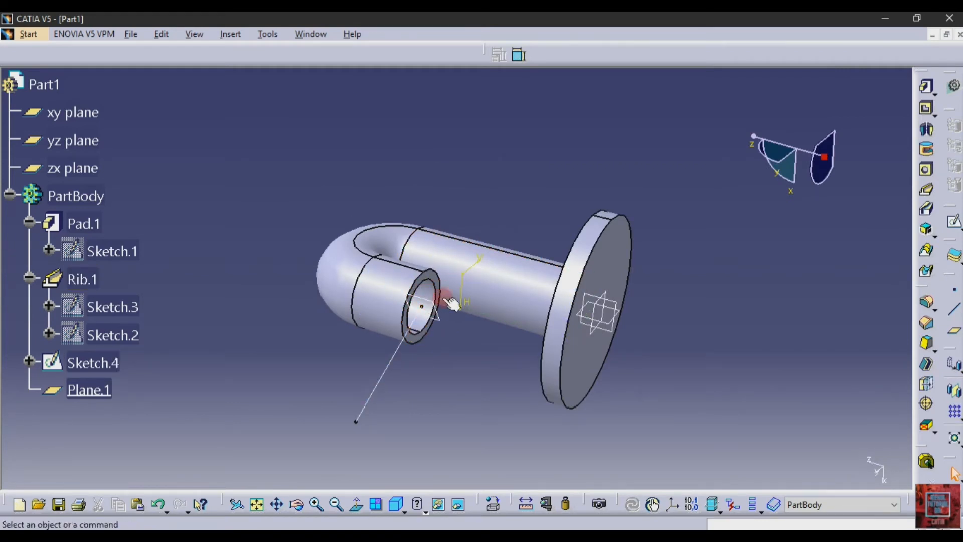
# - Start a sketch on the plane normal to the angled line and project the line's start point into it
pyautogui.click(425, 318)
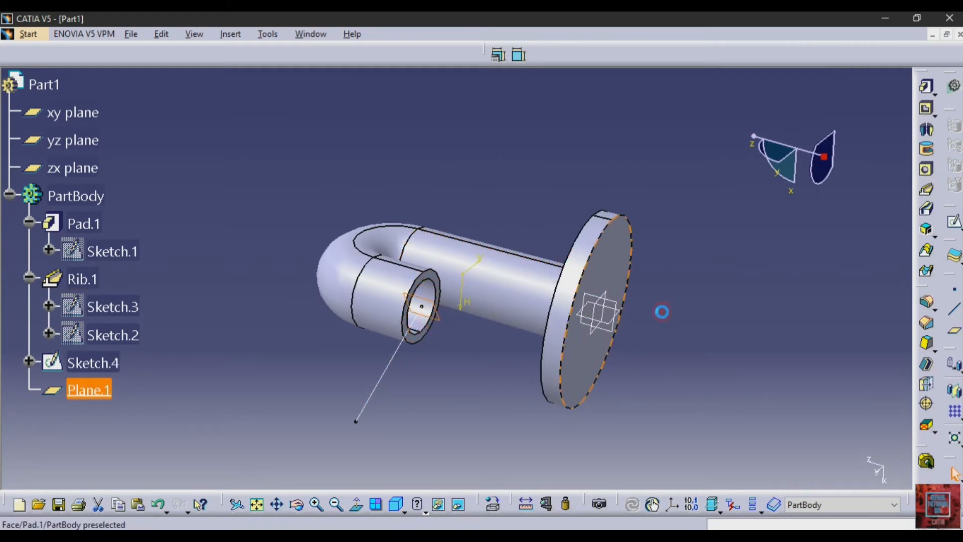
pyautogui.click(923, 209)
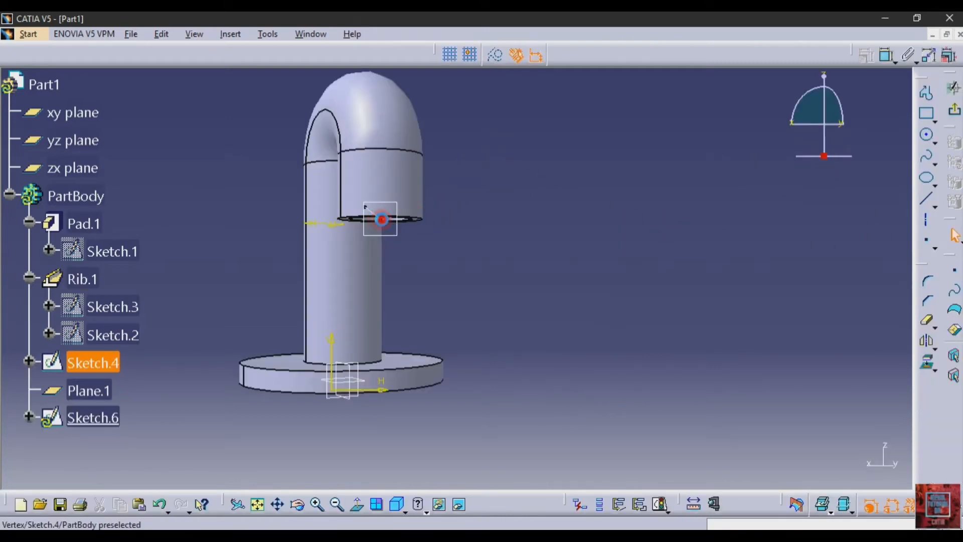
pyautogui.click(380, 219)
pyautogui.click(921, 369)
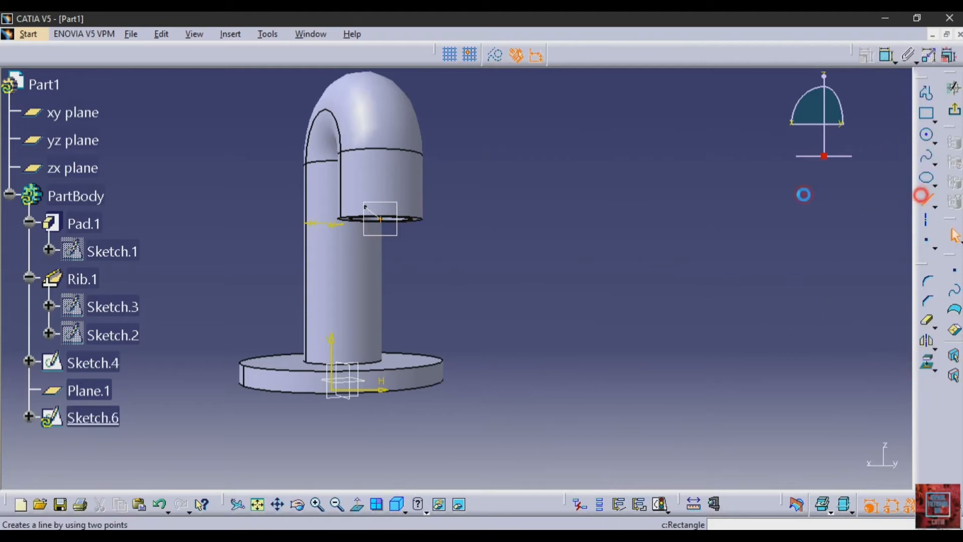
# - Draw a vertical line about 12 mm long from the projected point downward, away from the short leg's open end
pyautogui.click(927, 199)
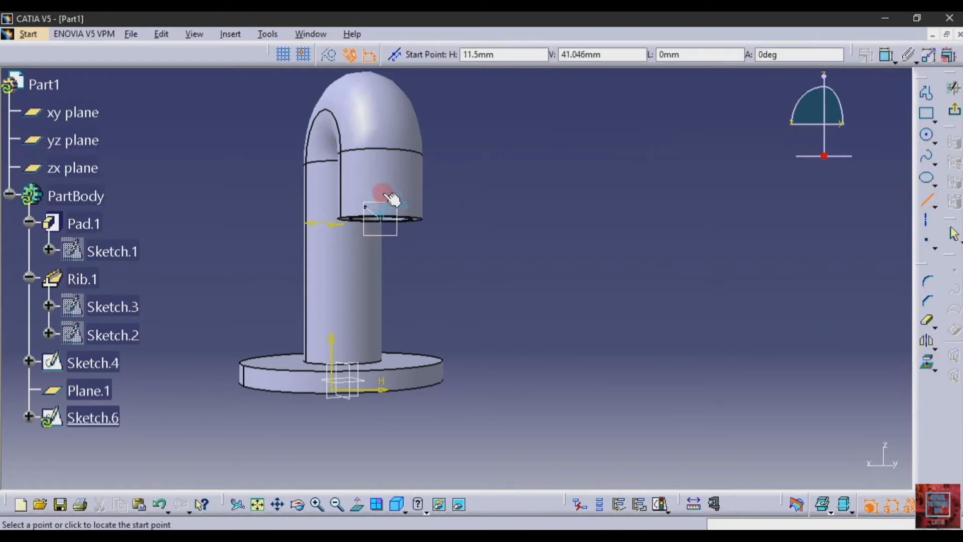
pyautogui.click(380, 219)
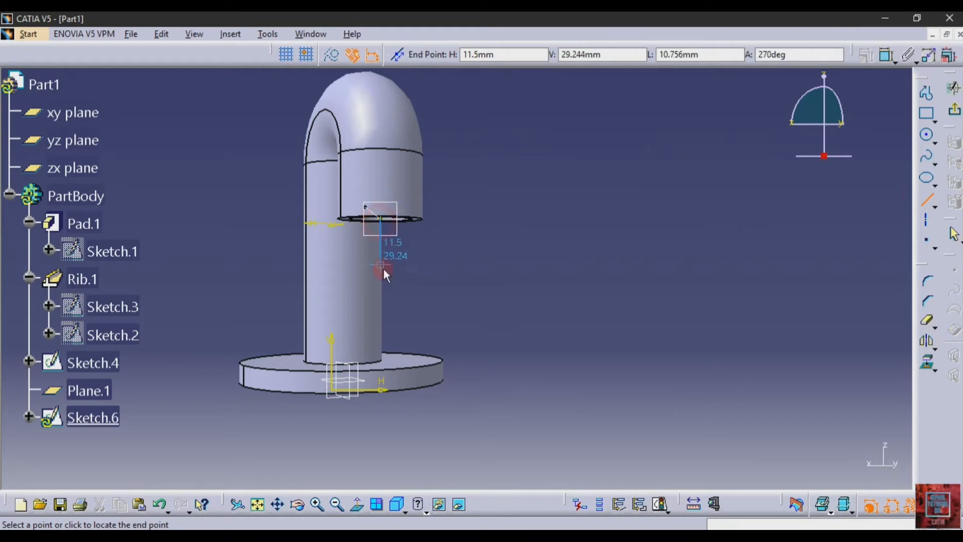
pyautogui.click(382, 271)
# - Constrain the vertical line's length to 11.5 mm
pyautogui.click(888, 55)
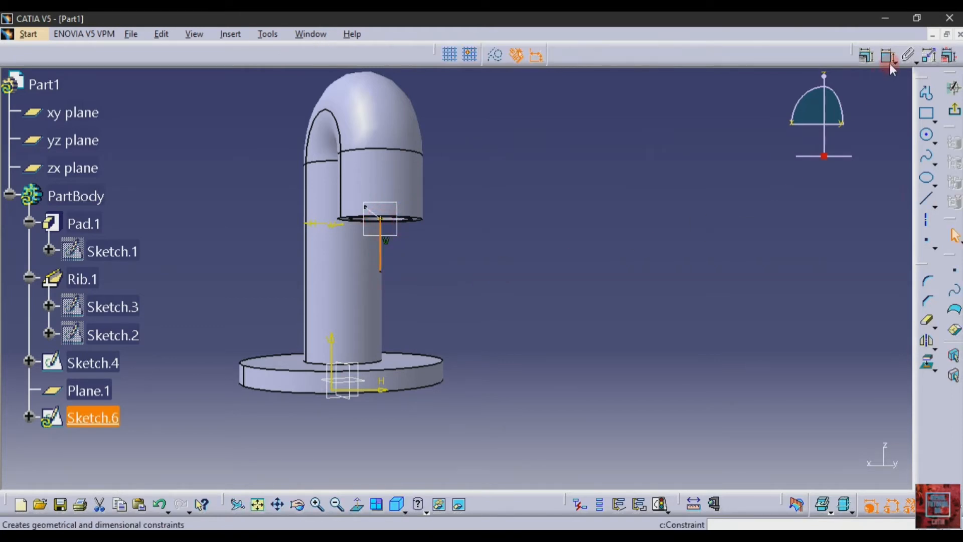
pyautogui.click(522, 230)
pyautogui.doubleClick(522, 226)
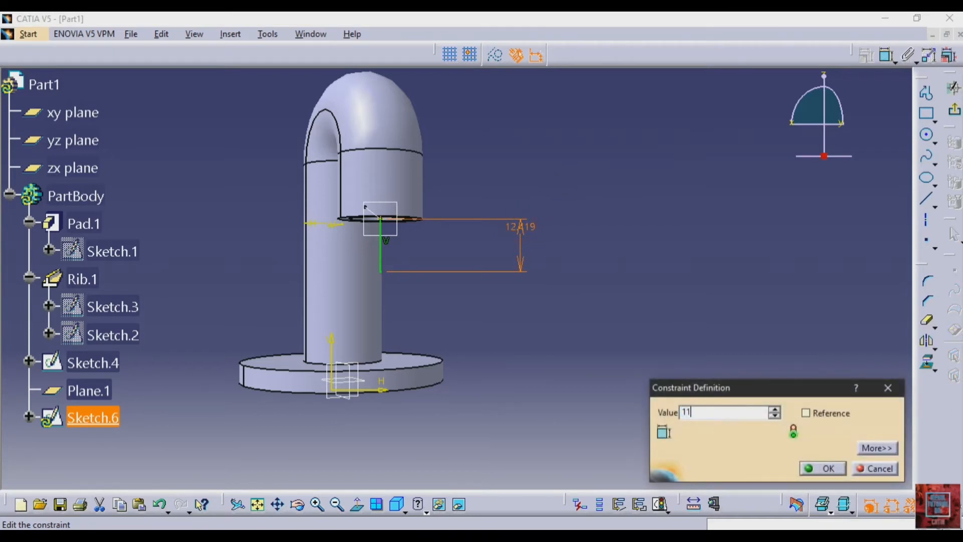
pyautogui.write('11.5mm')
pyautogui.press('Return')
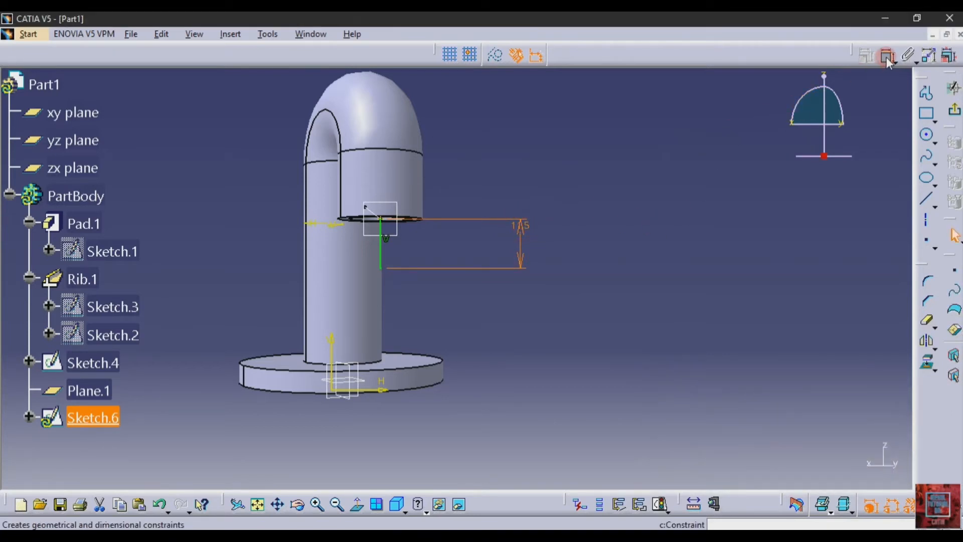
# - Draw a horizontal line about 43 mm long from the vertical line's lower end, outward from the pipe
pyautogui.click(926, 200)
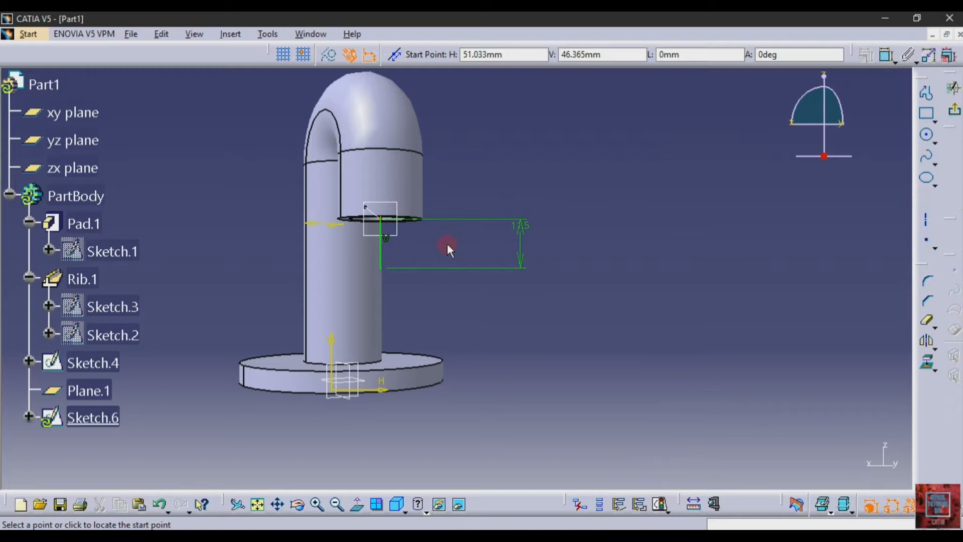
pyautogui.click(380, 268)
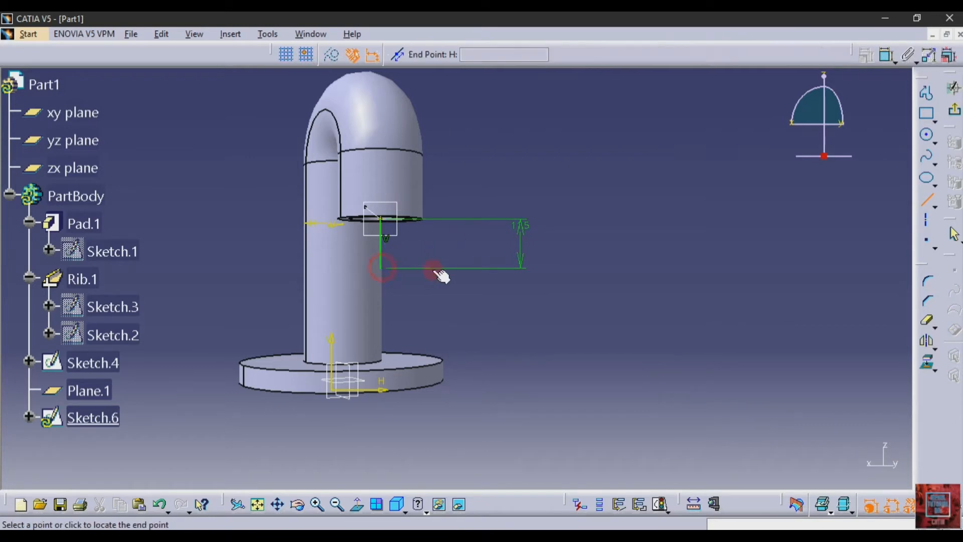
pyautogui.click(564, 269)
# - Dimension the horizontal line's length and set it to 38 mm after checking the reference drawing
pyautogui.click(885, 54)
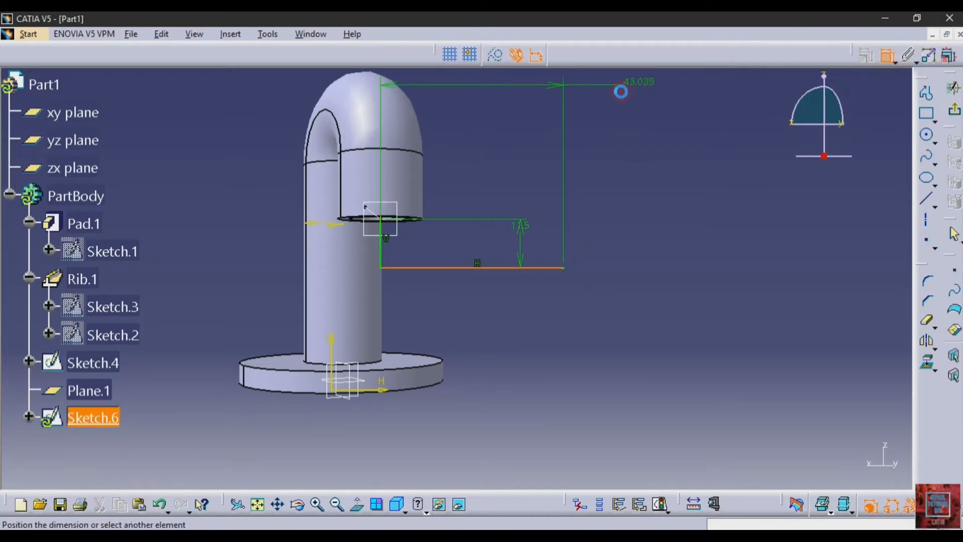
pyautogui.click(627, 94)
pyautogui.hotkey('alt', 'Tab')
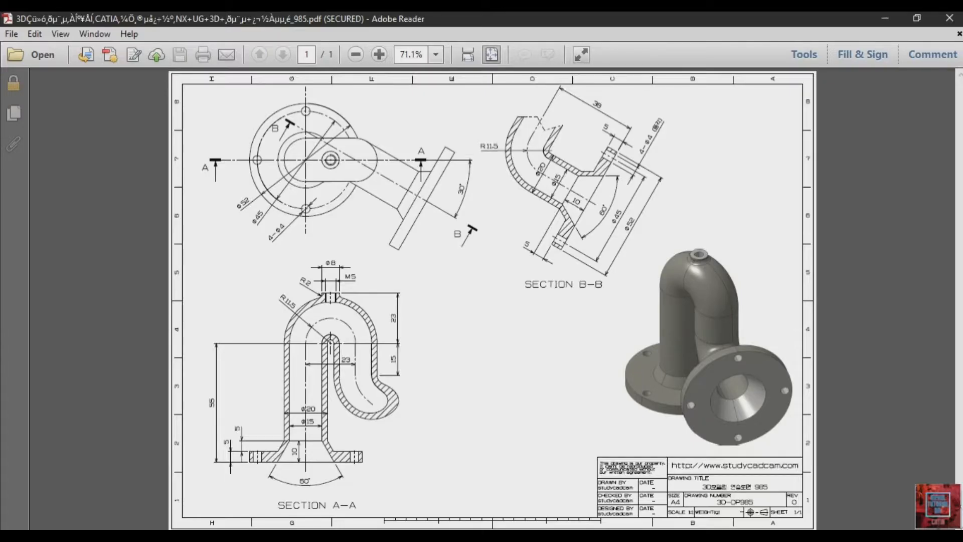
pyautogui.hotkey('alt', 'Tab')
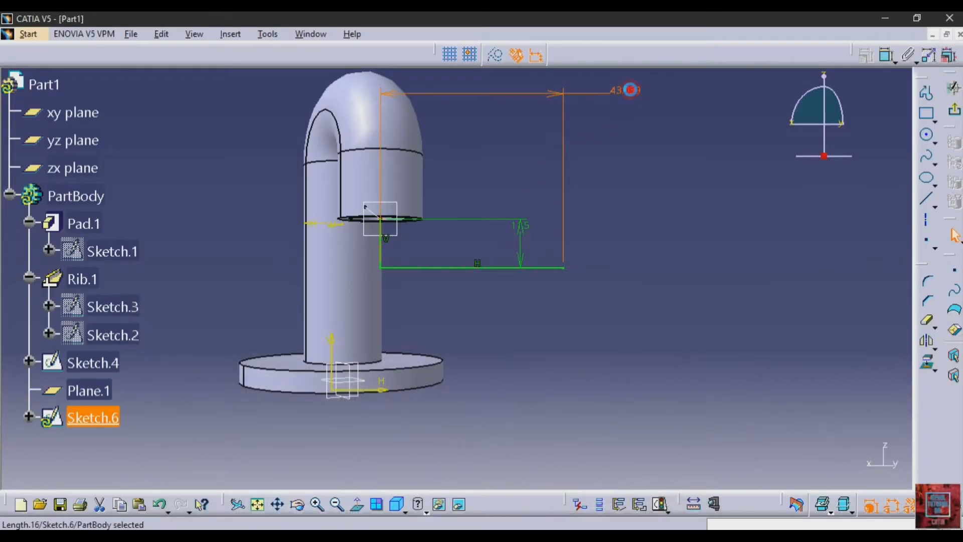
pyautogui.doubleClick(631, 91)
pyautogui.write('38')
pyautogui.press('Return')
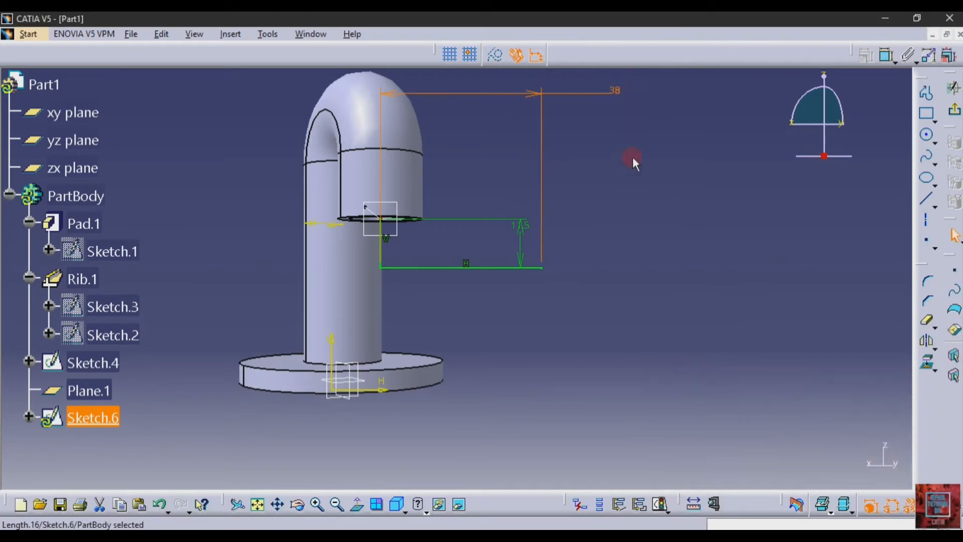
# - Exit the sketch and hide the sketch containing the 30-degree angled line
pyautogui.click(955, 110)
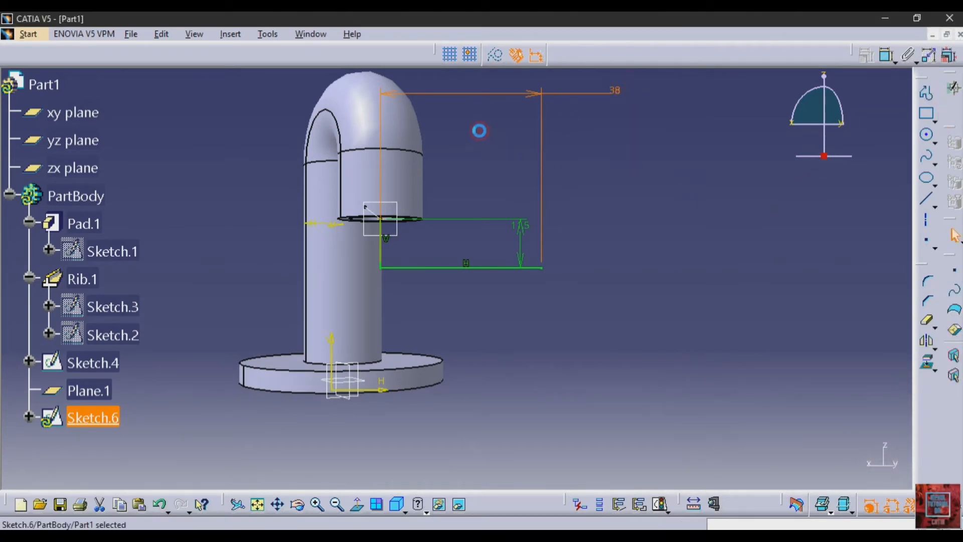
pyautogui.click(555, 144)
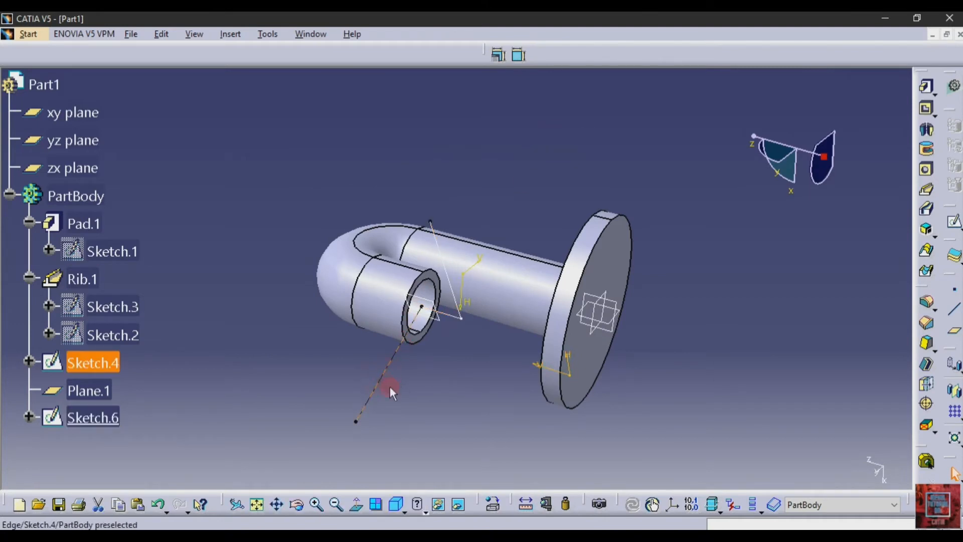
pyautogui.click(438, 504)
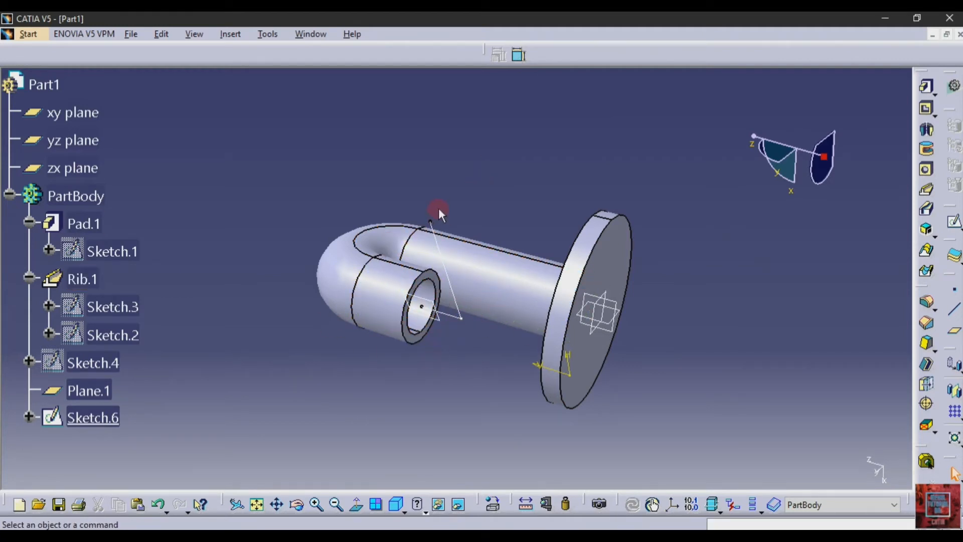
# - Reopen the second bend's path sketch and round the corner between its vertical and horizontal lines, converting both line lengths into distances
pyautogui.click(451, 316)
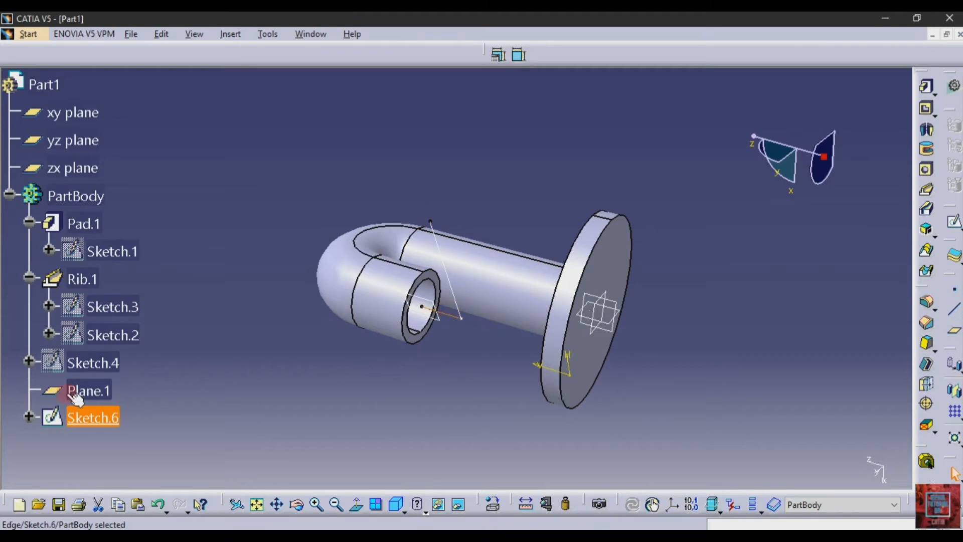
pyautogui.doubleClick(83, 421)
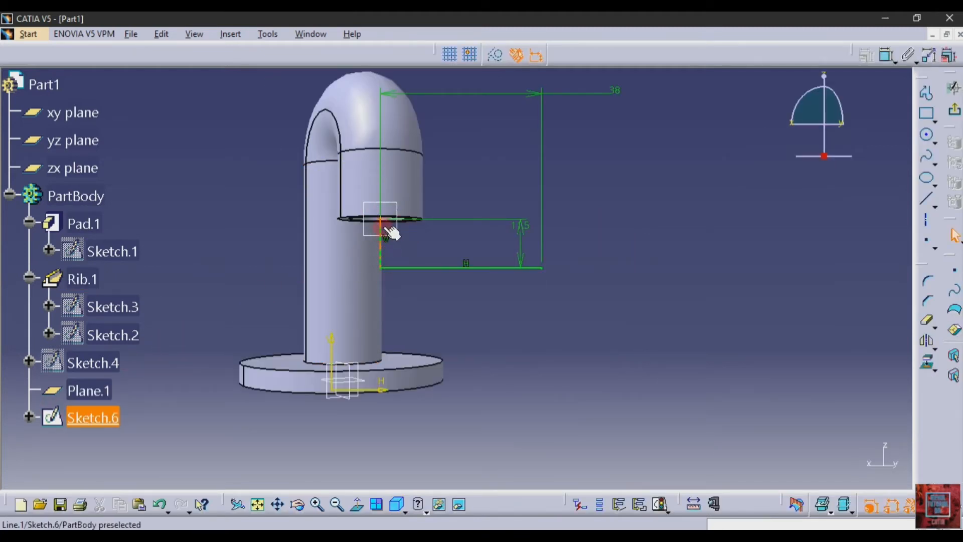
pyautogui.click(542, 263)
pyautogui.click(928, 264)
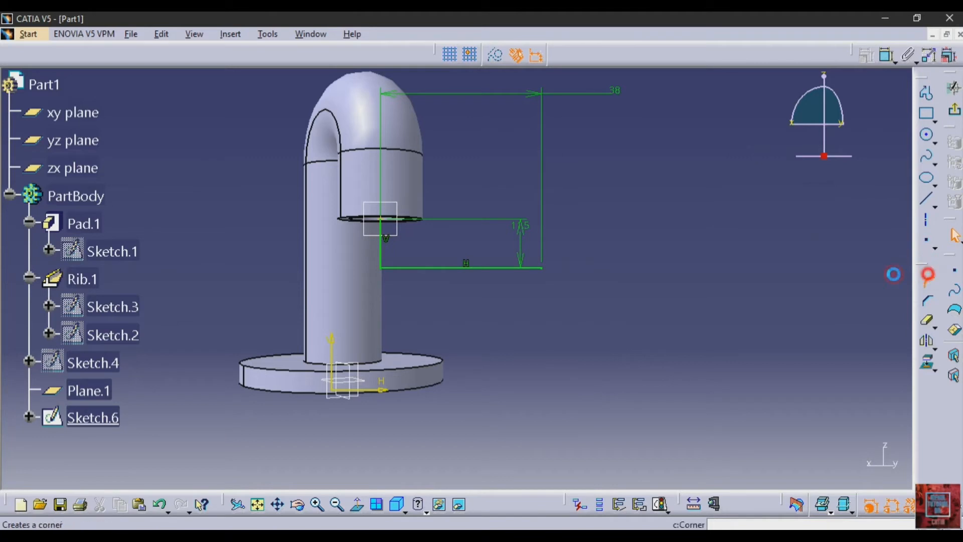
pyautogui.click(386, 256)
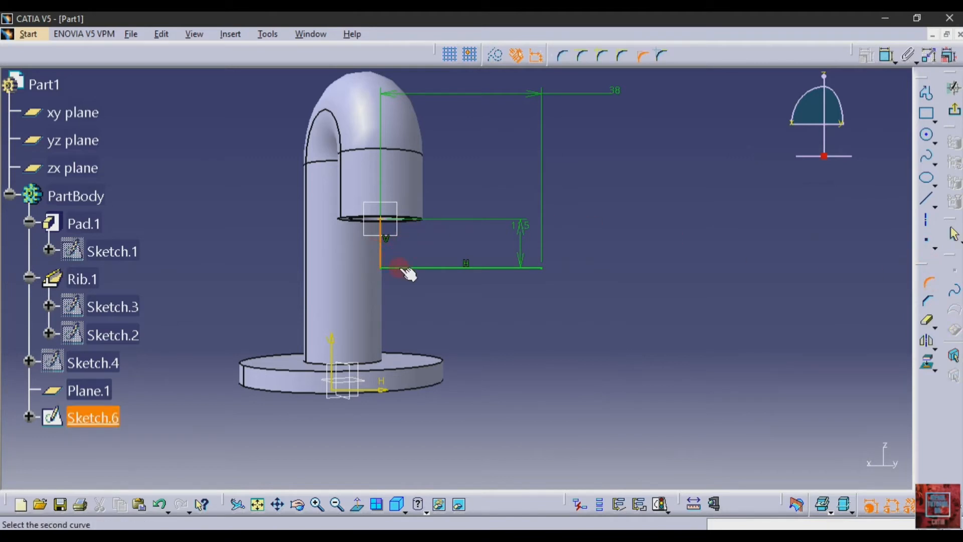
pyautogui.click(401, 267)
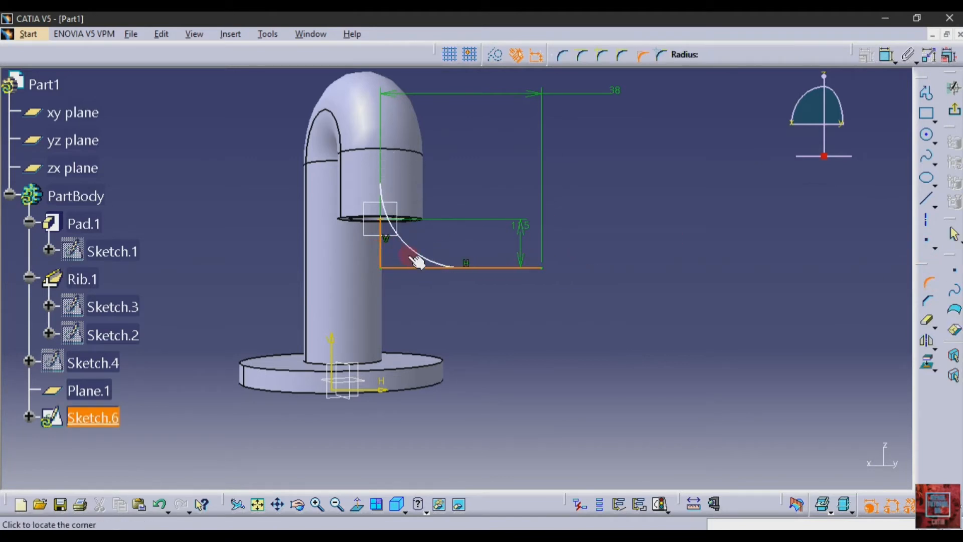
pyautogui.click(388, 253)
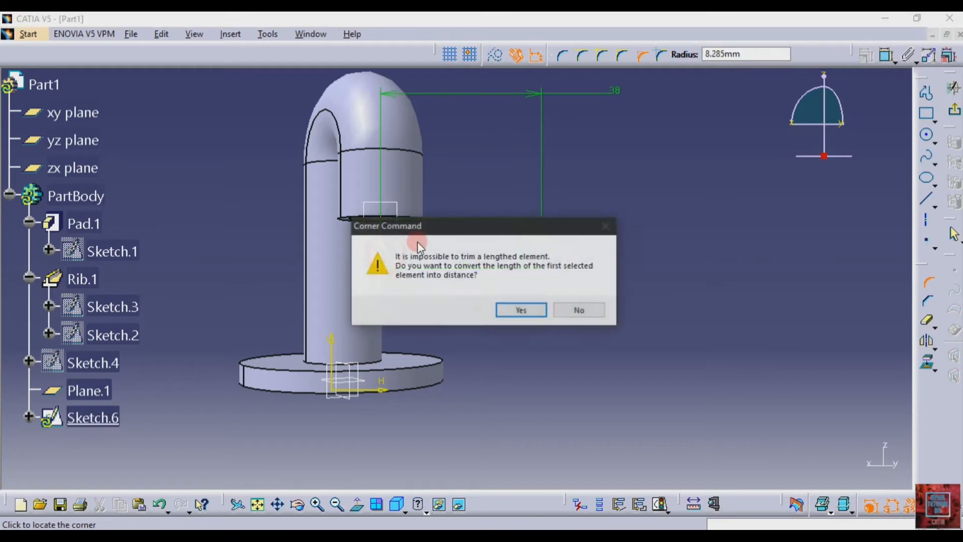
pyautogui.click(512, 306)
pyautogui.click(524, 309)
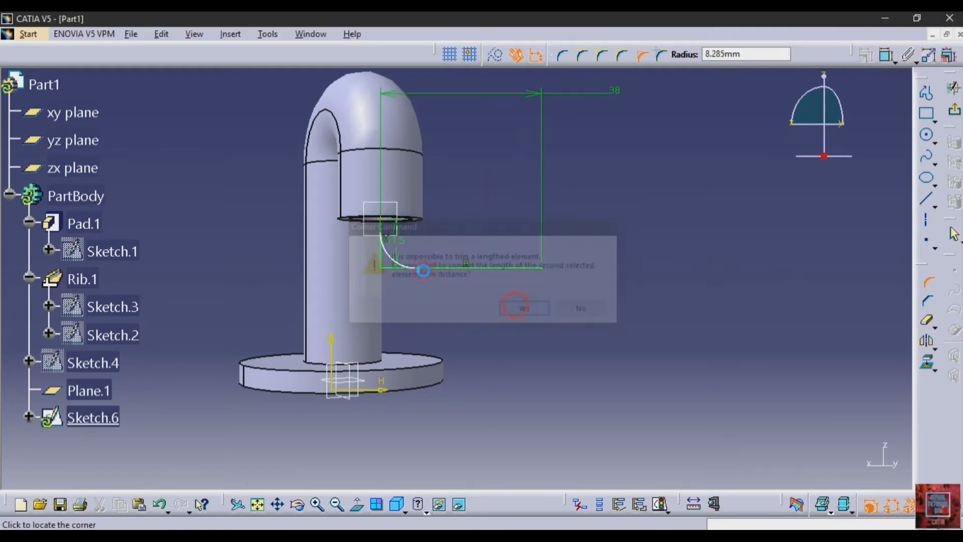
# - Set the path corner's radius to 11.5 mm and exit the sketch
pyautogui.doubleClick(409, 246)
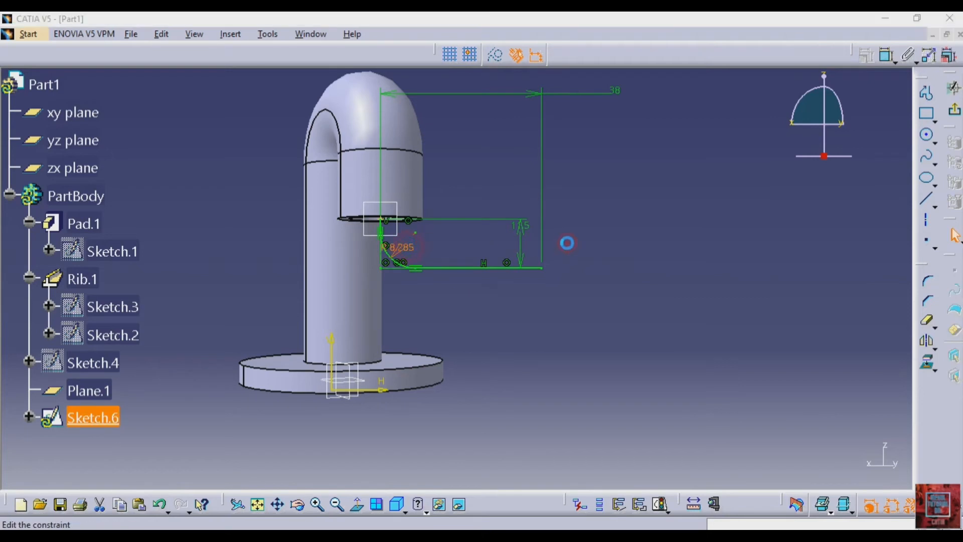
pyautogui.write('11.5')
pyautogui.press('Return')
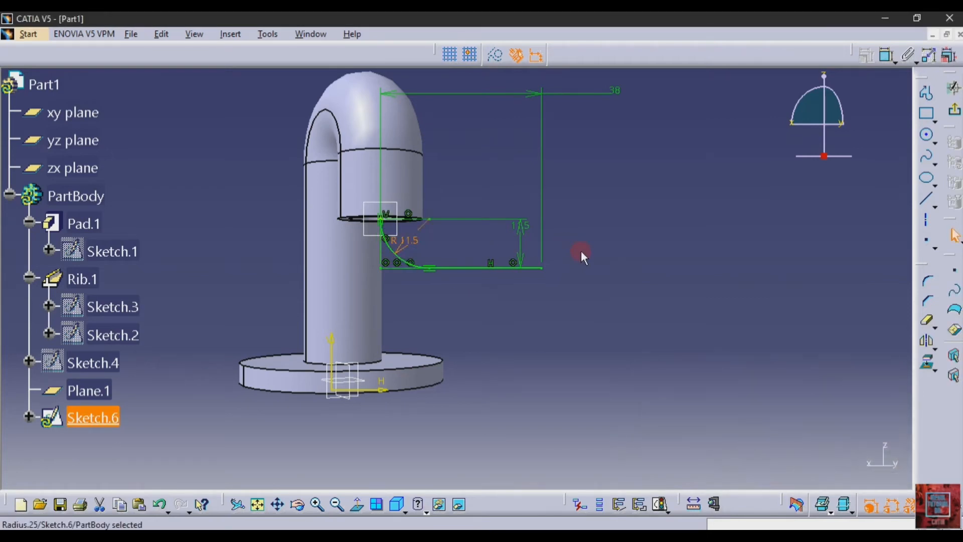
pyautogui.click(955, 110)
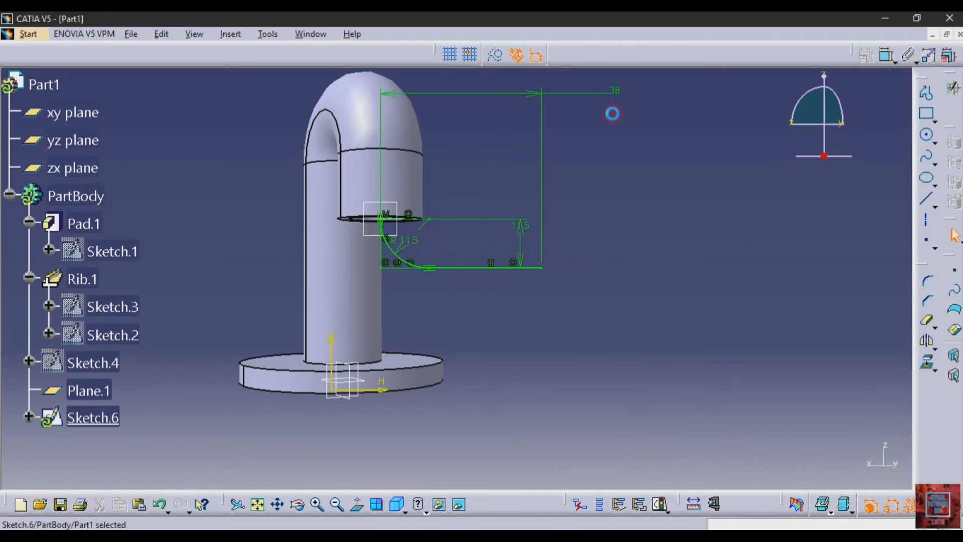
pyautogui.click(499, 208)
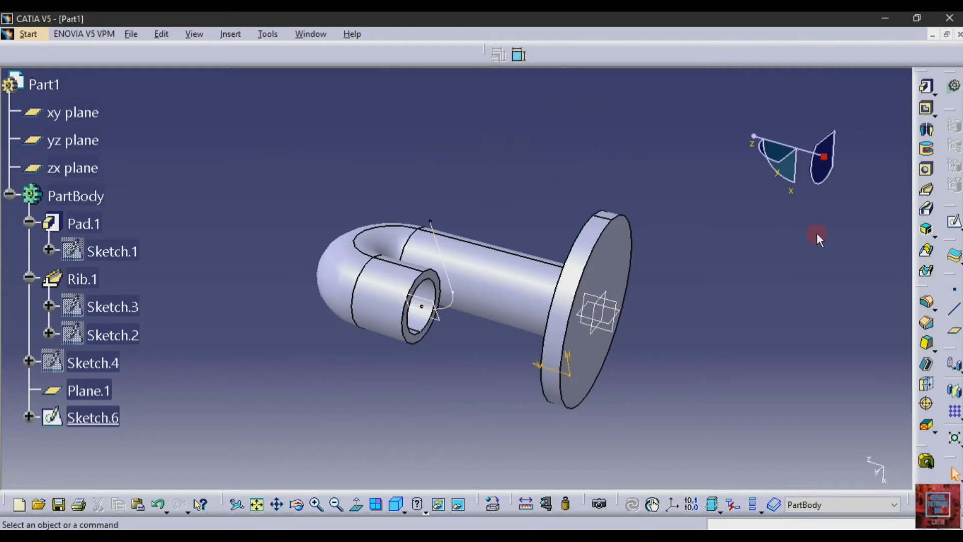
# - Create a reference plane normal to the second bend's path through the path's end vertex in the pipe opening
pyautogui.click(954, 331)
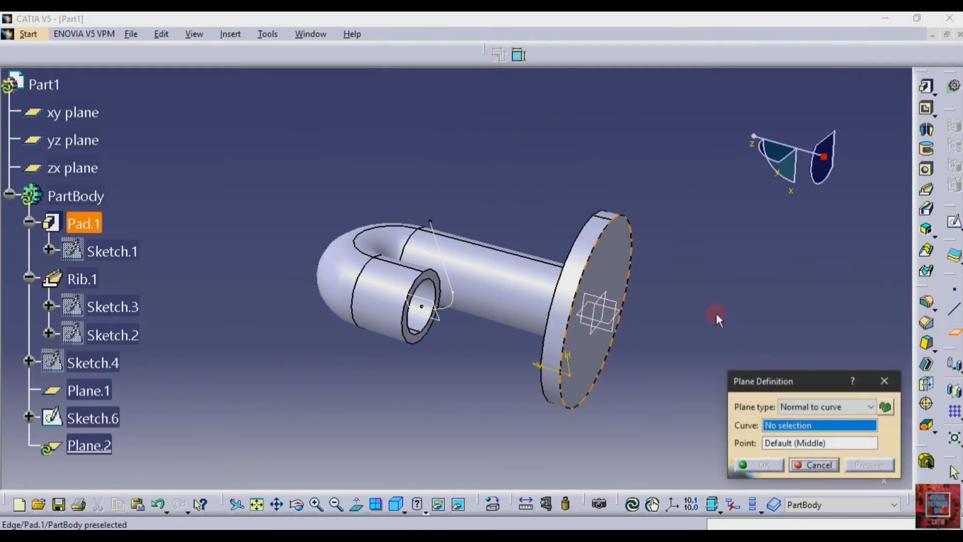
pyautogui.click(787, 425)
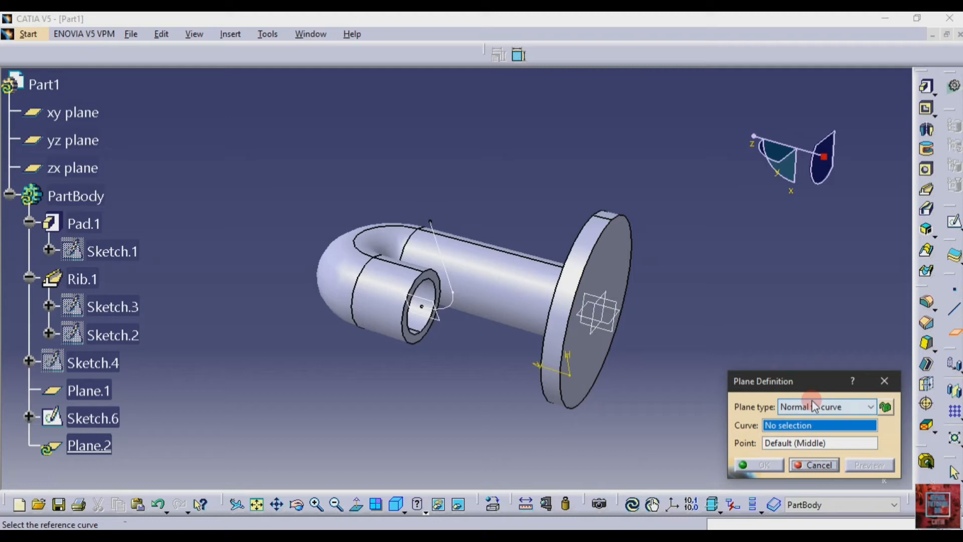
pyautogui.click(793, 441)
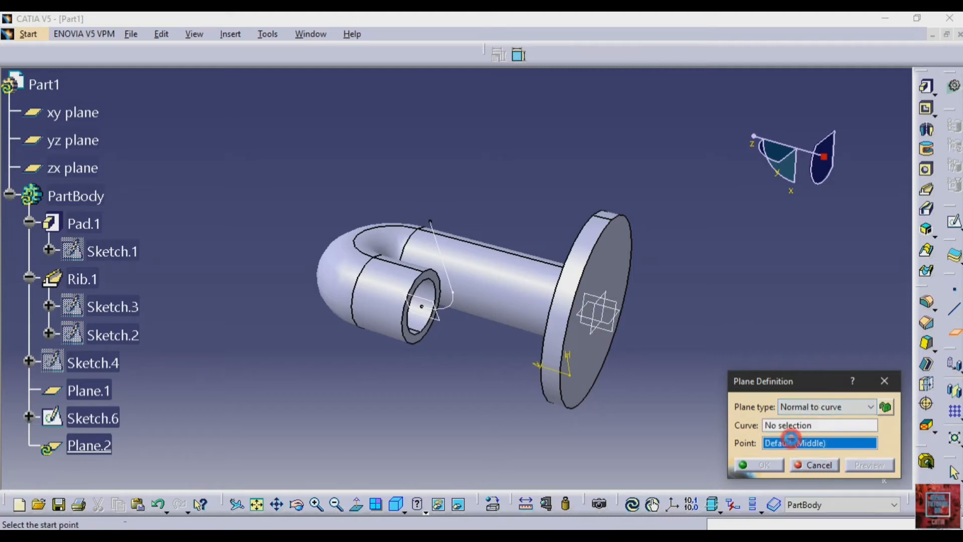
pyautogui.click(423, 306)
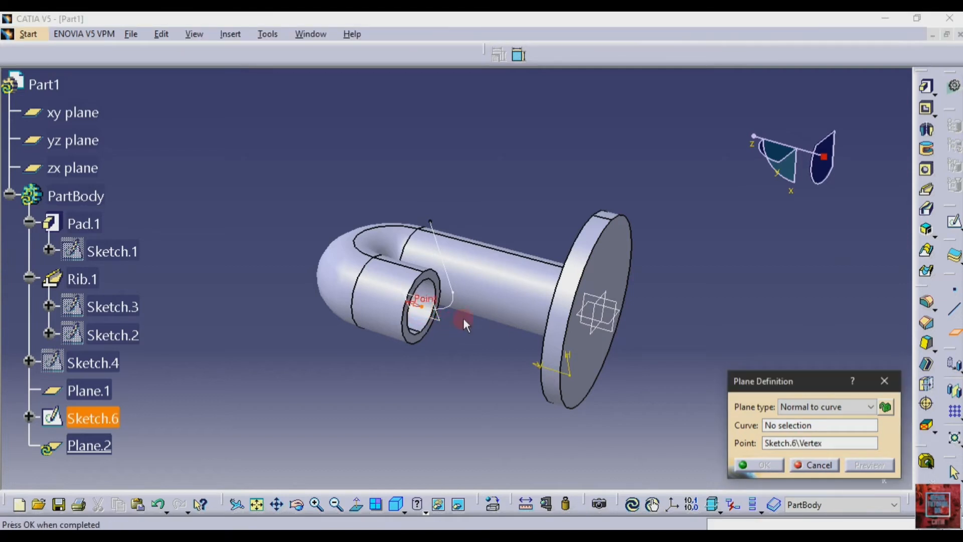
pyautogui.click(786, 427)
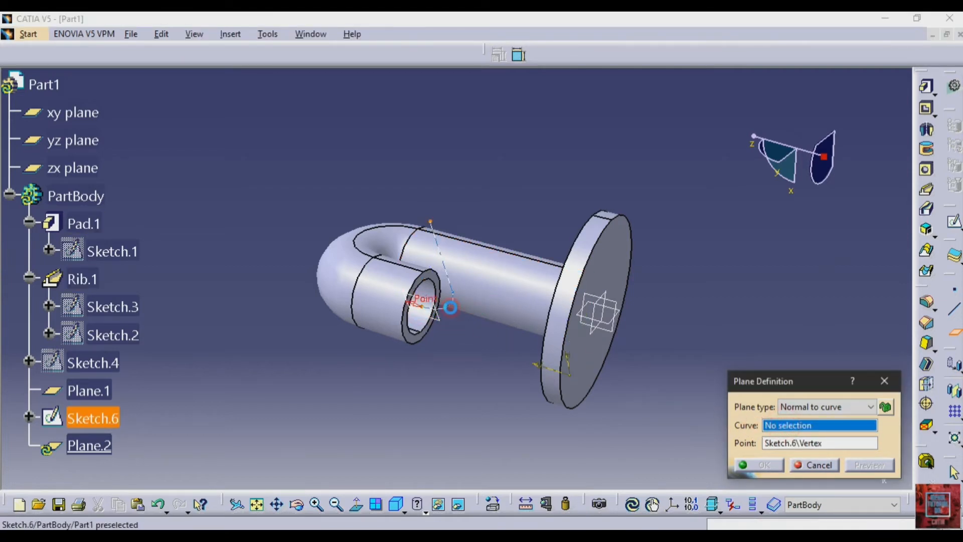
pyautogui.click(451, 313)
pyautogui.click(499, 367)
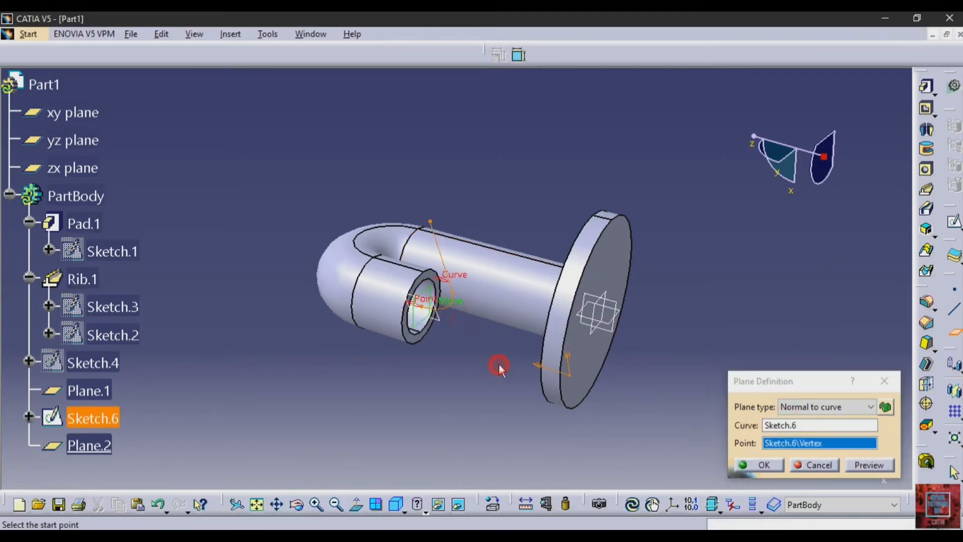
pyautogui.click(763, 465)
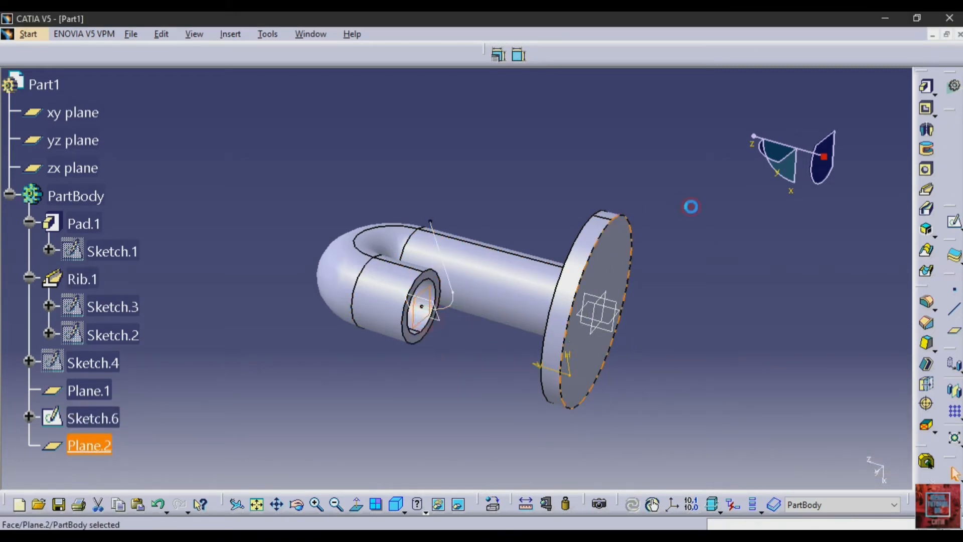
# - Start a sketch on the new plane and project the path's end vertex at the pipe opening into it
pyautogui.click(955, 223)
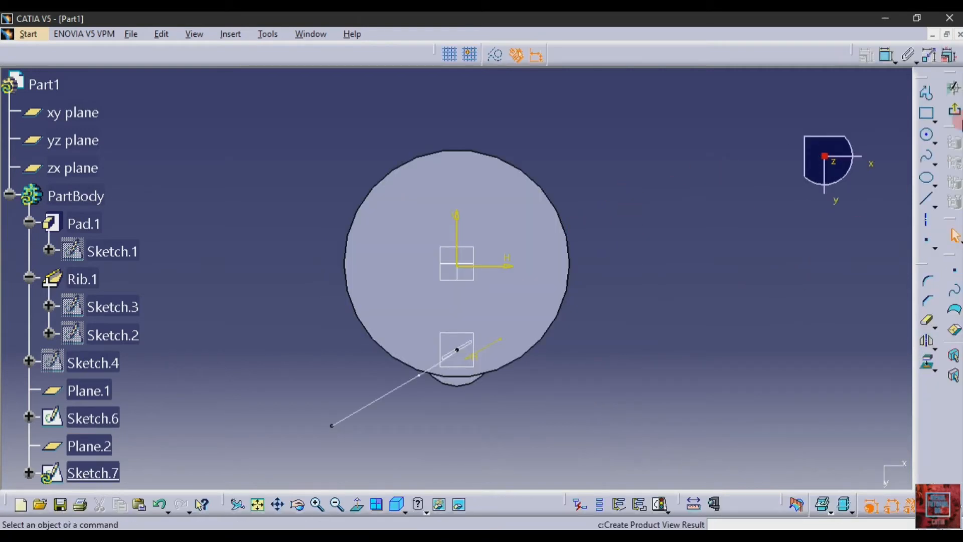
pyautogui.click(926, 137)
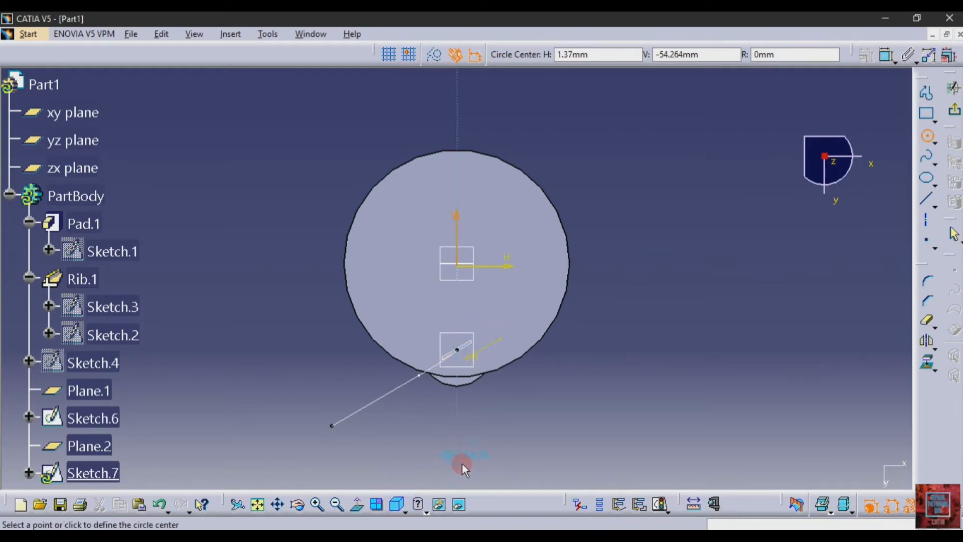
pyautogui.press('Escape')
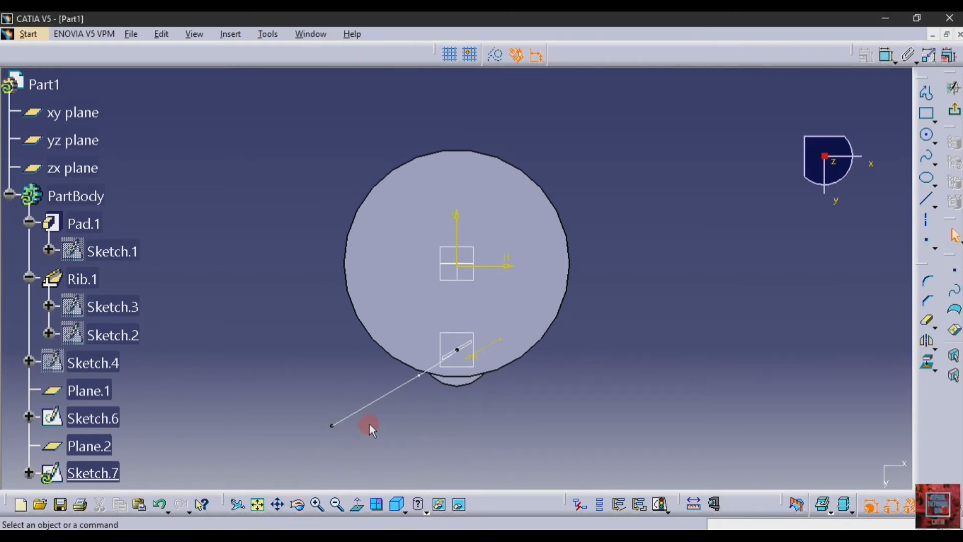
pyautogui.click(297, 504)
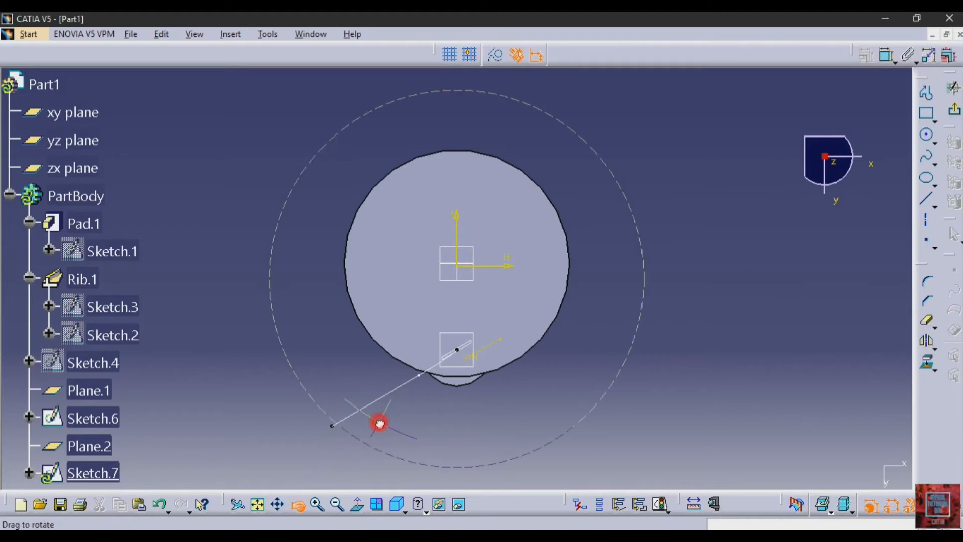
pyautogui.moveTo(379, 423)
pyautogui.mouseDown()
pyautogui.moveTo(398, 382)
pyautogui.moveTo(458, 338)
pyautogui.mouseUp()
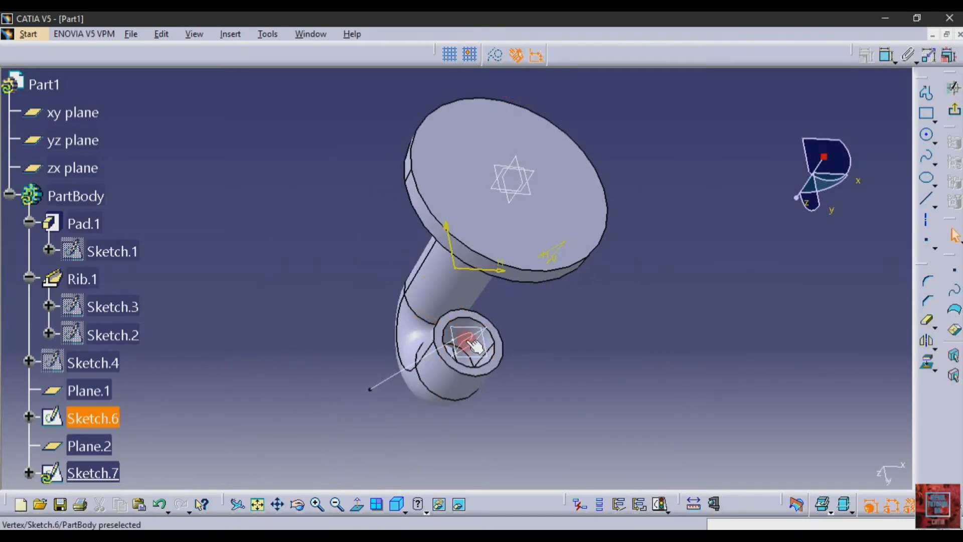
pyautogui.click(925, 362)
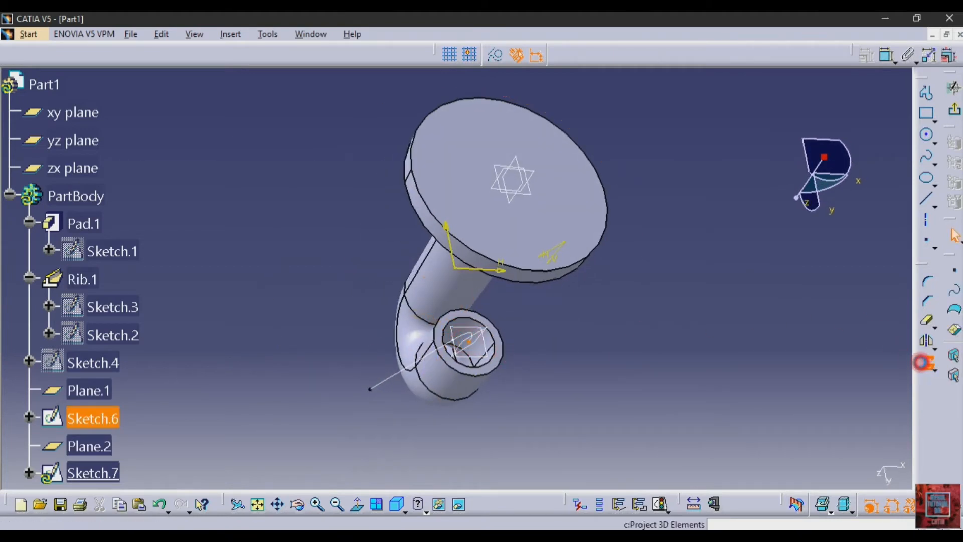
pyautogui.click(793, 357)
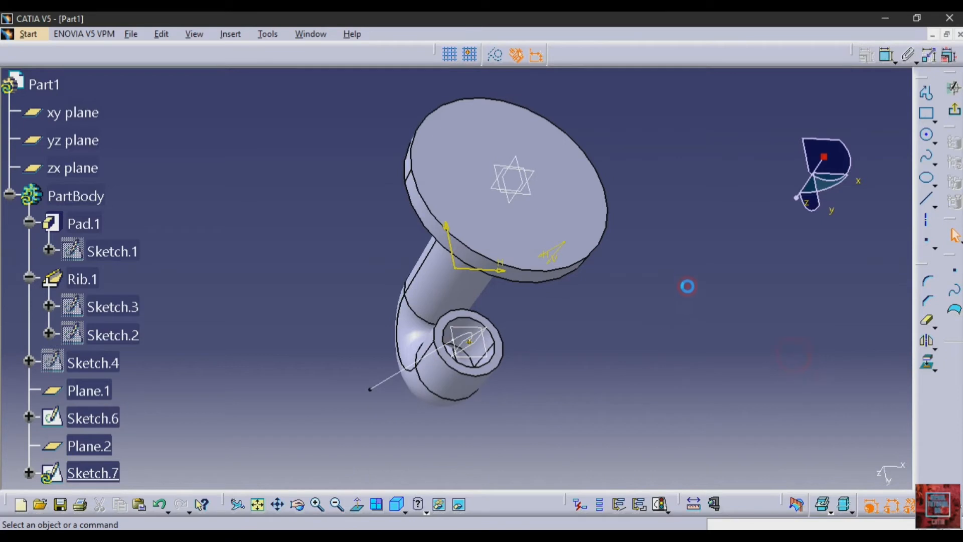
# - Draw a circle centred on the projected vertex and dimension its diameter to 20 mm
pyautogui.click(919, 141)
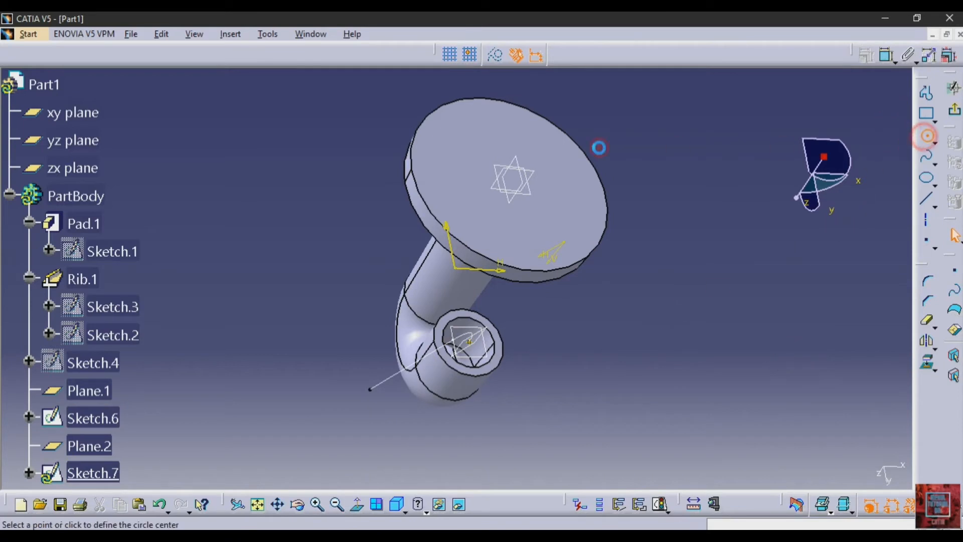
pyautogui.click(470, 343)
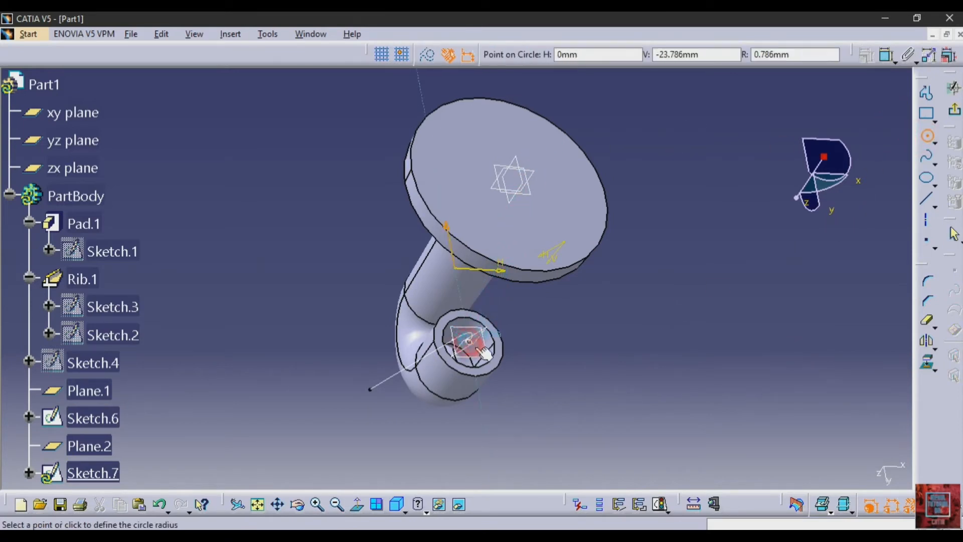
pyautogui.click(521, 380)
pyautogui.click(885, 54)
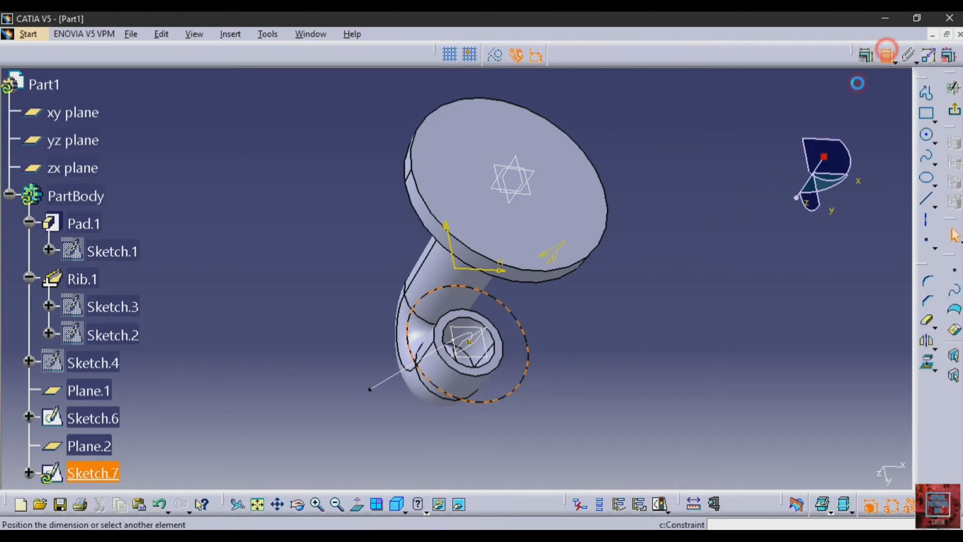
pyautogui.click(693, 256)
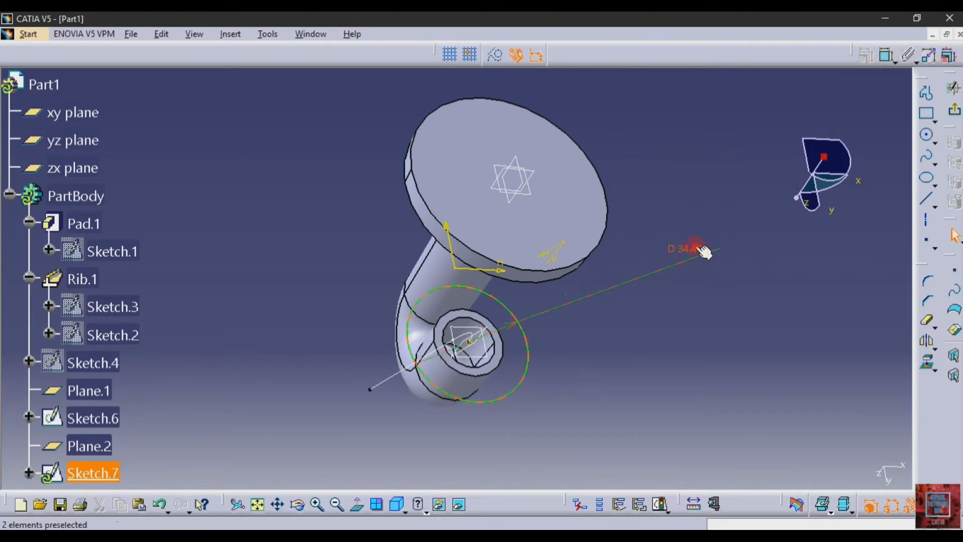
pyautogui.doubleClick(695, 249)
pyautogui.write('20mm')
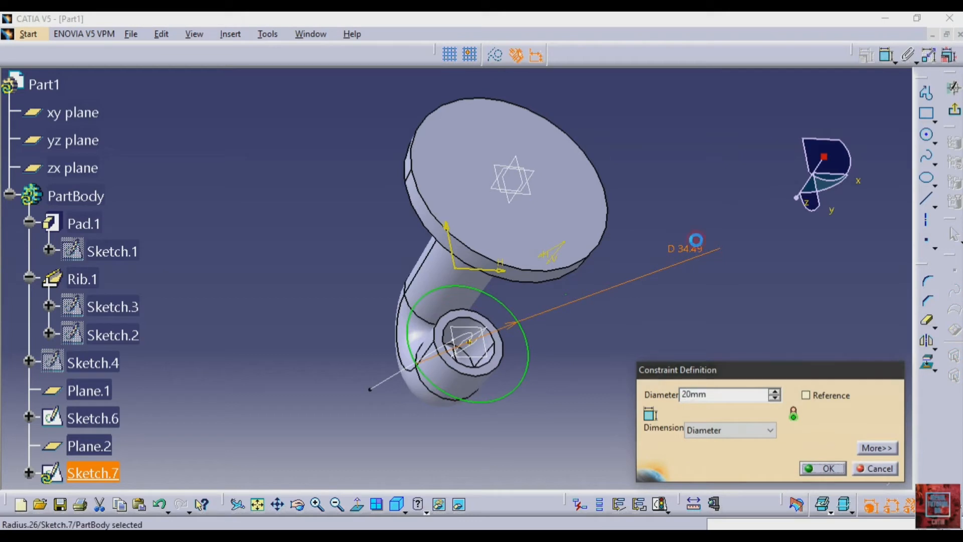
pyautogui.press('Return')
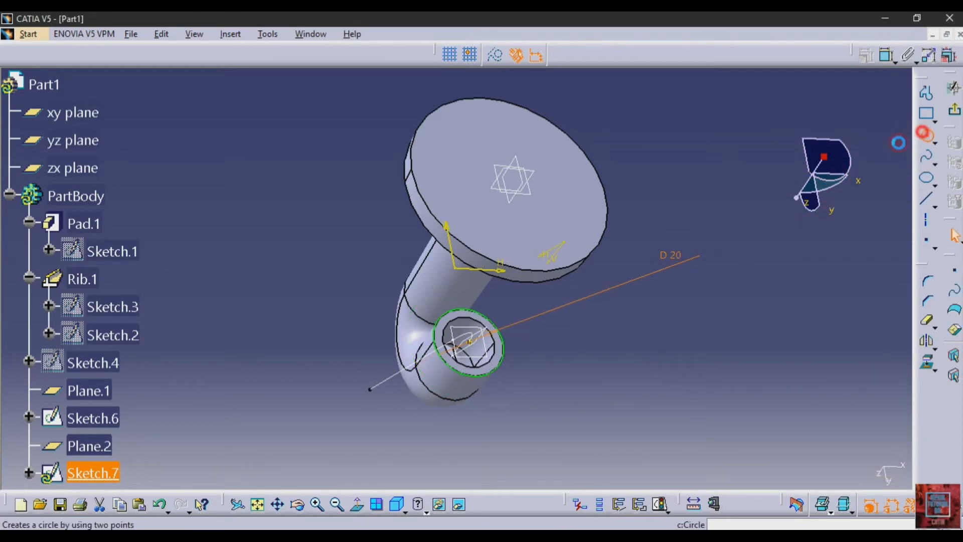
# - Draw an inner circle concentric with the 20 mm circle, set its diameter to 15 mm and exit the sketch
pyautogui.click(926, 135)
pyautogui.click(470, 342)
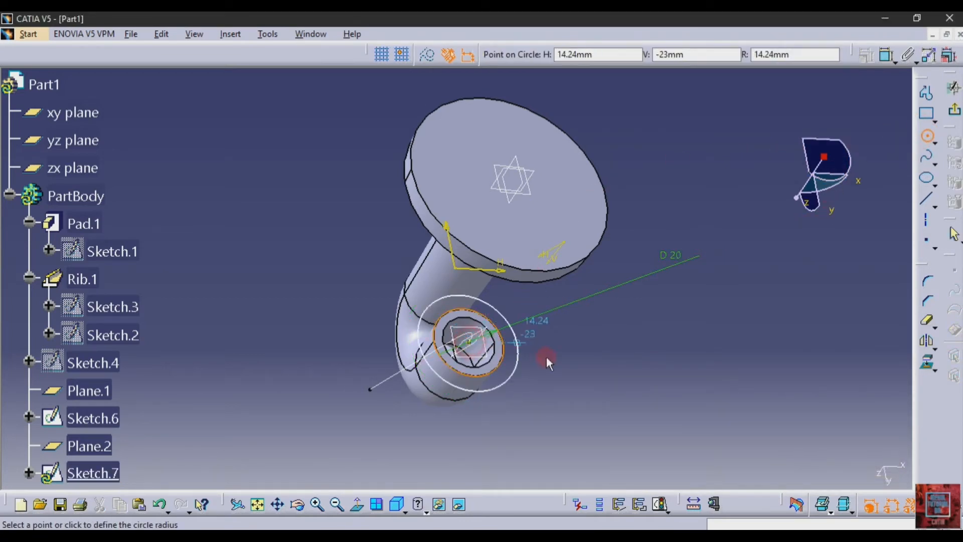
pyautogui.click(499, 348)
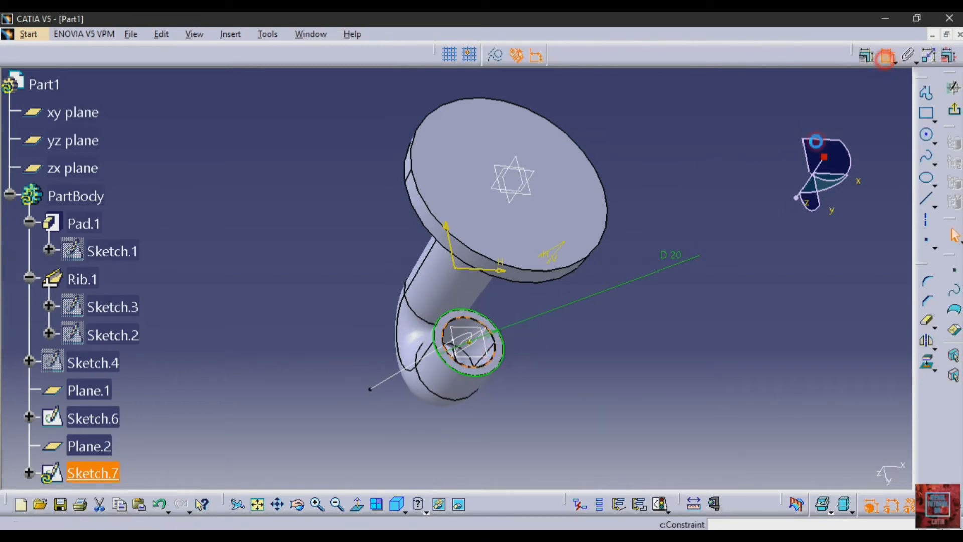
pyautogui.click(885, 55)
pyautogui.click(655, 354)
pyautogui.doubleClick(654, 351)
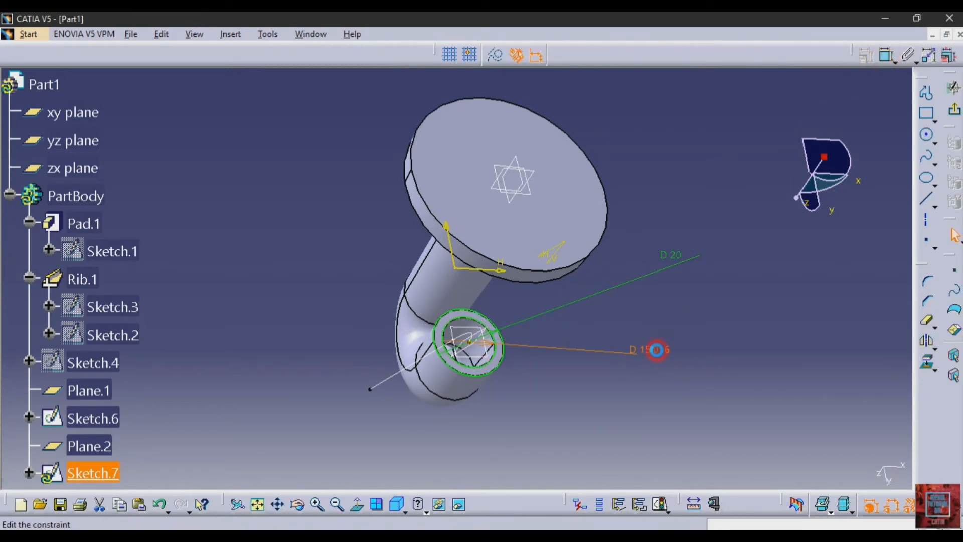
pyautogui.write('15mm')
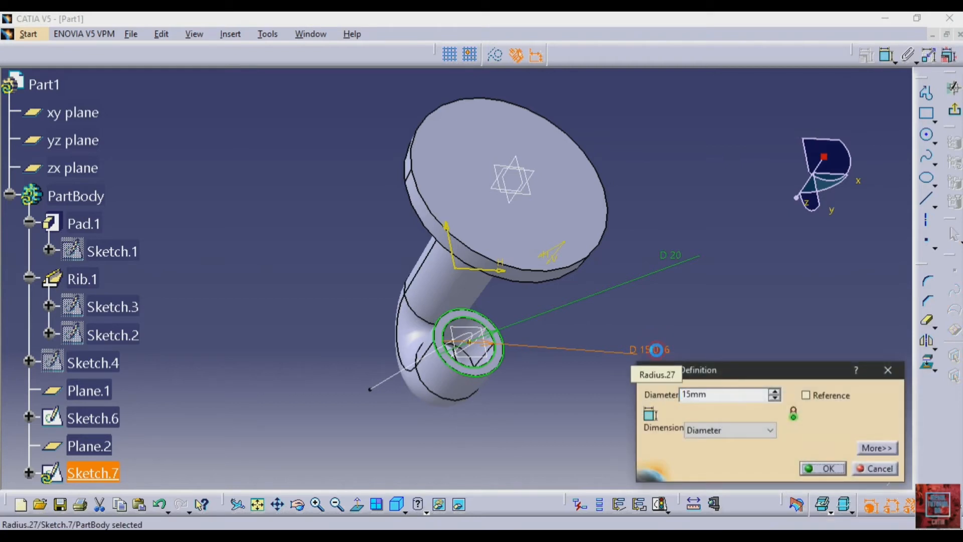
pyautogui.press('Return')
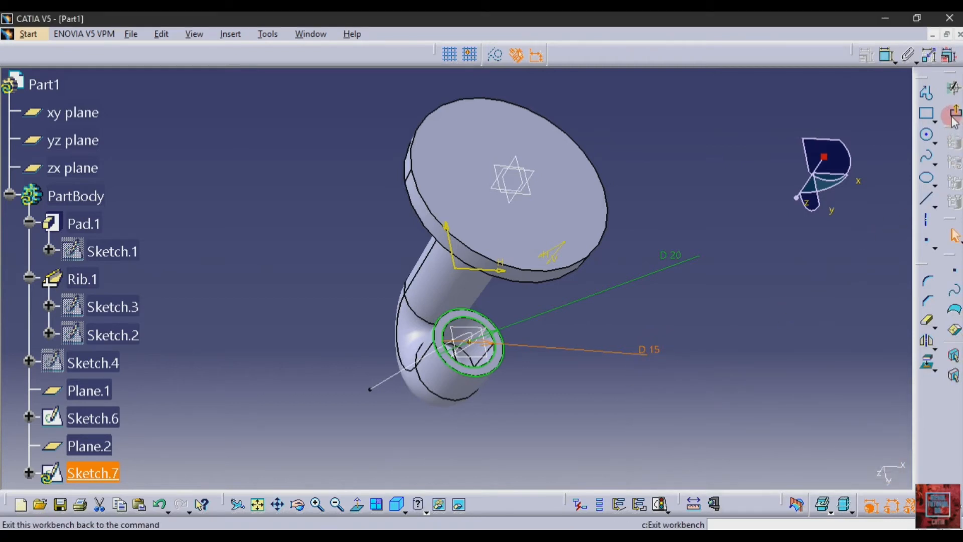
pyautogui.click(954, 88)
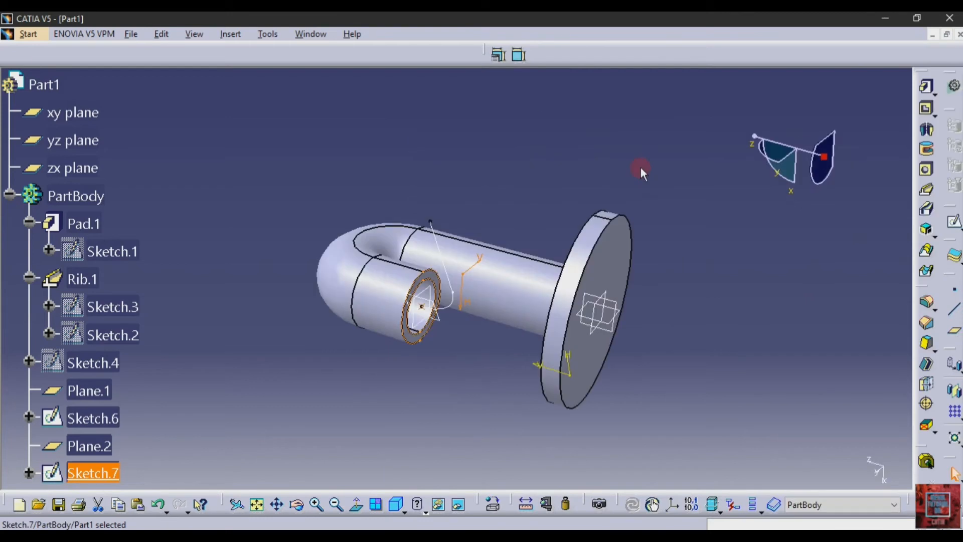
pyautogui.click(641, 166)
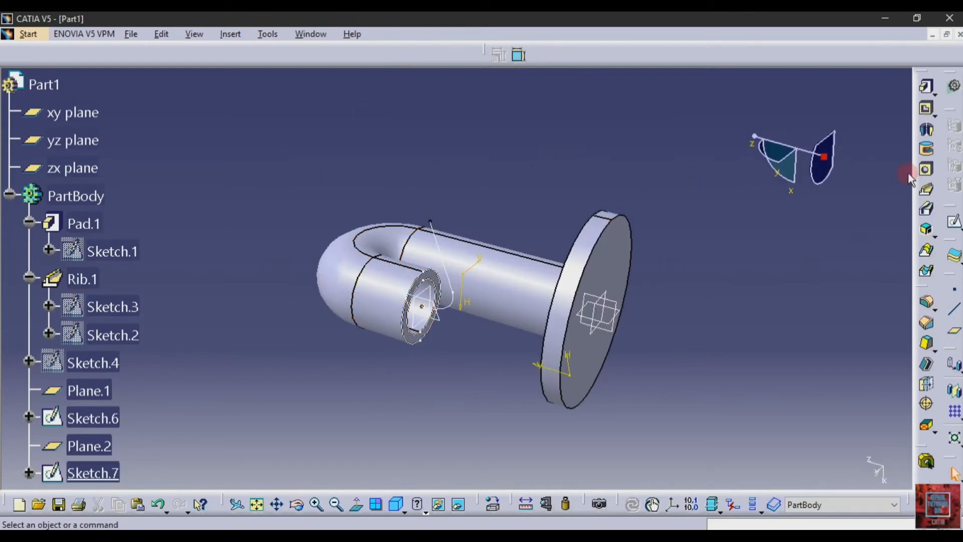
pyautogui.click(926, 189)
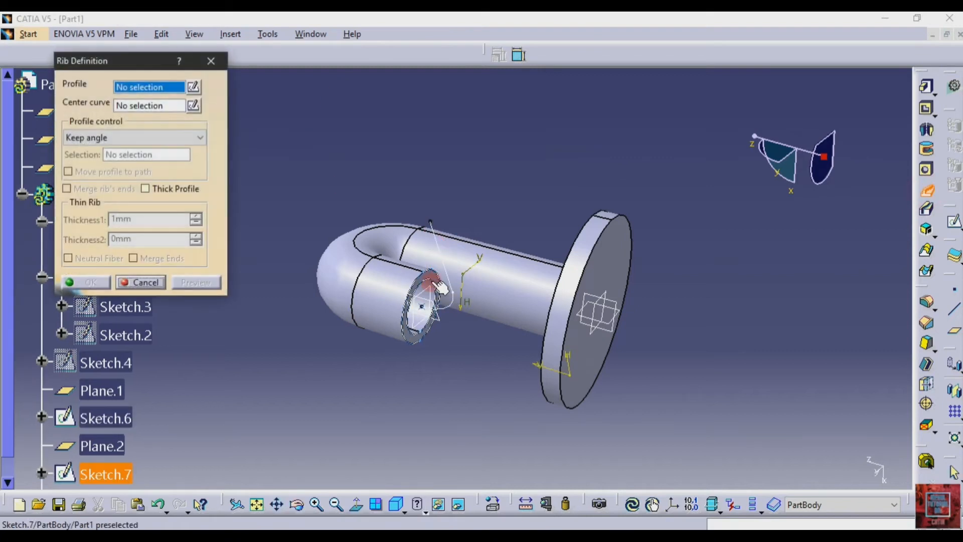
pyautogui.click(432, 278)
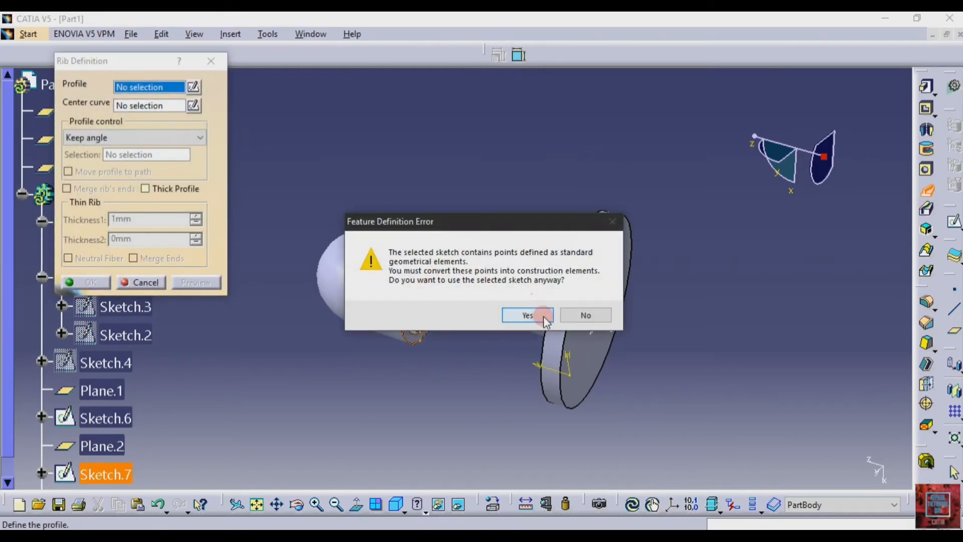
pyautogui.click(527, 315)
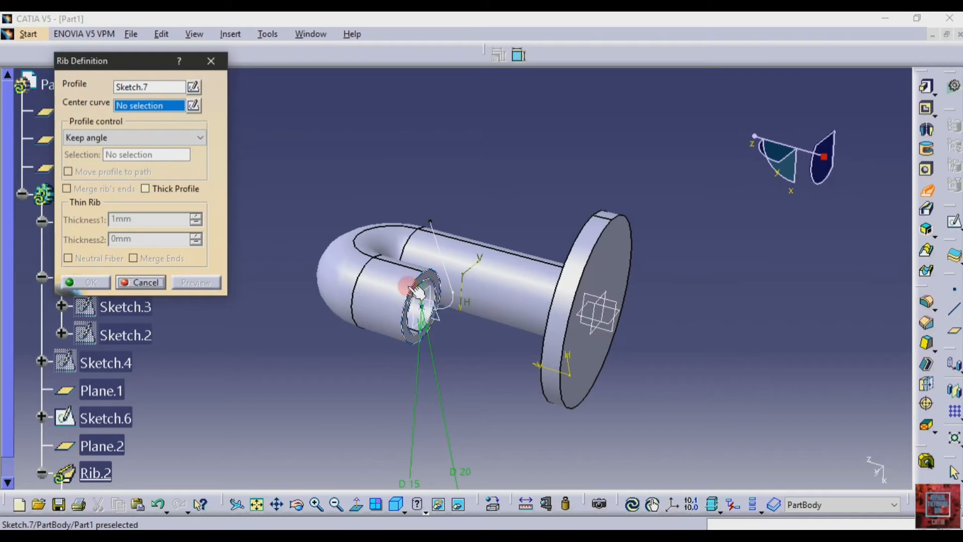
pyautogui.click(141, 277)
# - Edit the ring profile sketch so its projected centre point is no longer a standard element, and exit the sketch
pyautogui.scroll(-3, 97, 365)
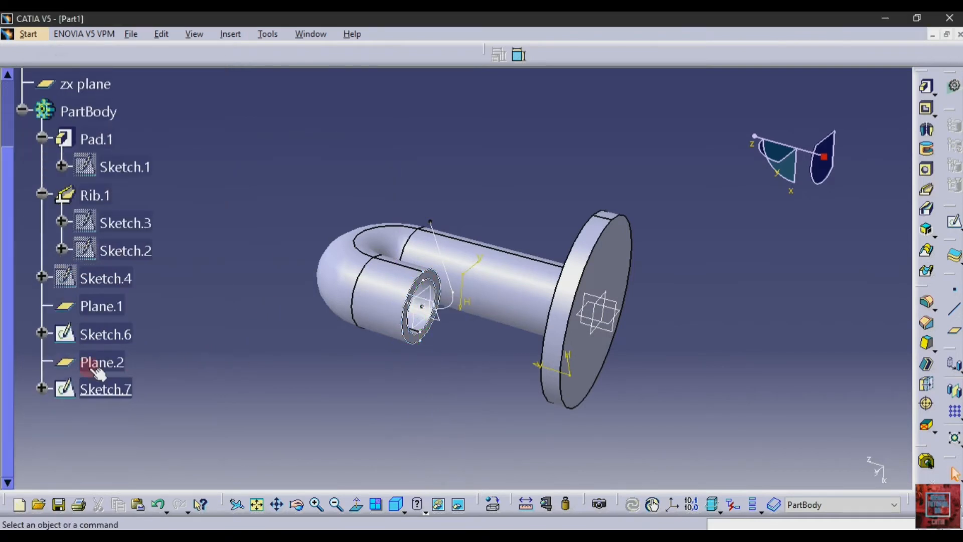
pyautogui.click(91, 390)
pyautogui.doubleClick(91, 390)
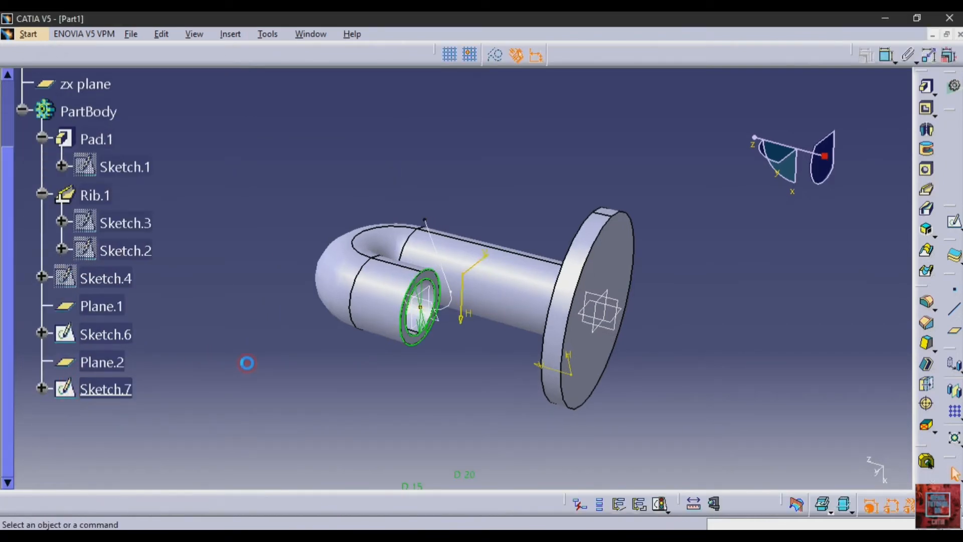
pyautogui.click(465, 366)
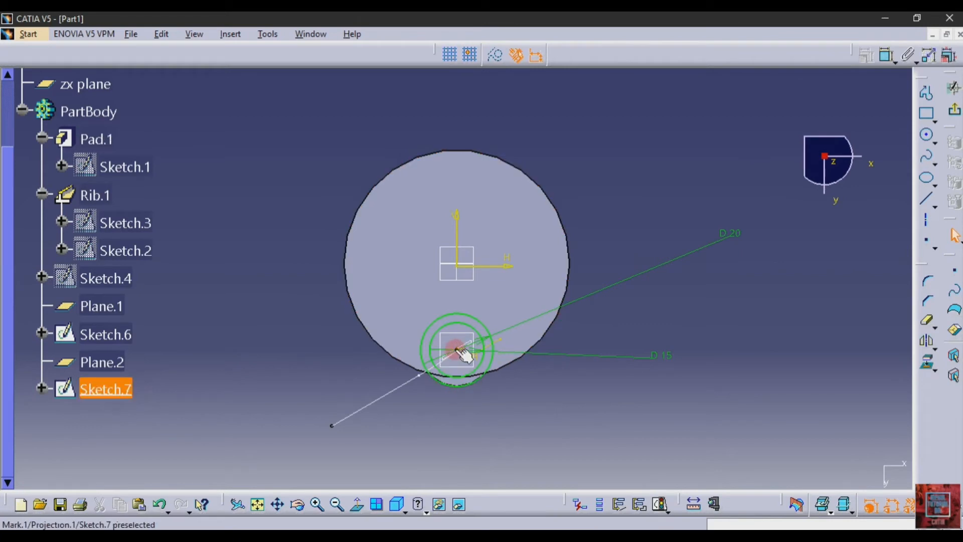
pyautogui.click(554, 380)
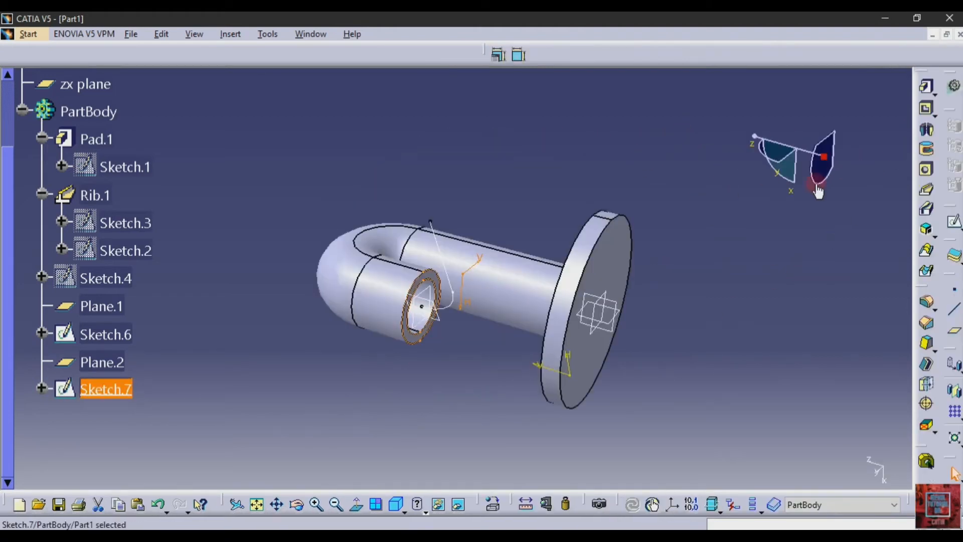
# - Create a rib that sweeps the ring profile Sketch.7 along the second bend's path Sketch.6, keeping the profile angle
pyautogui.click(925, 189)
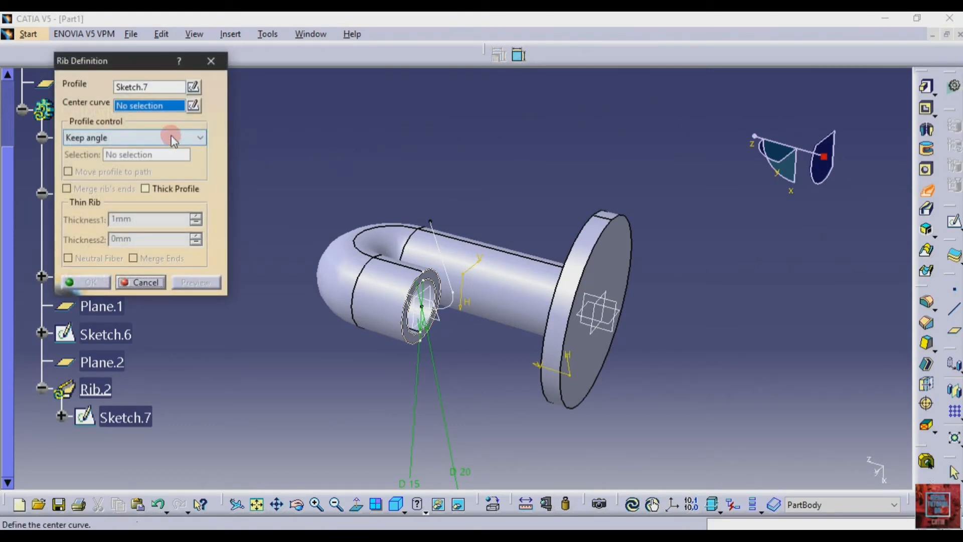
pyautogui.click(441, 254)
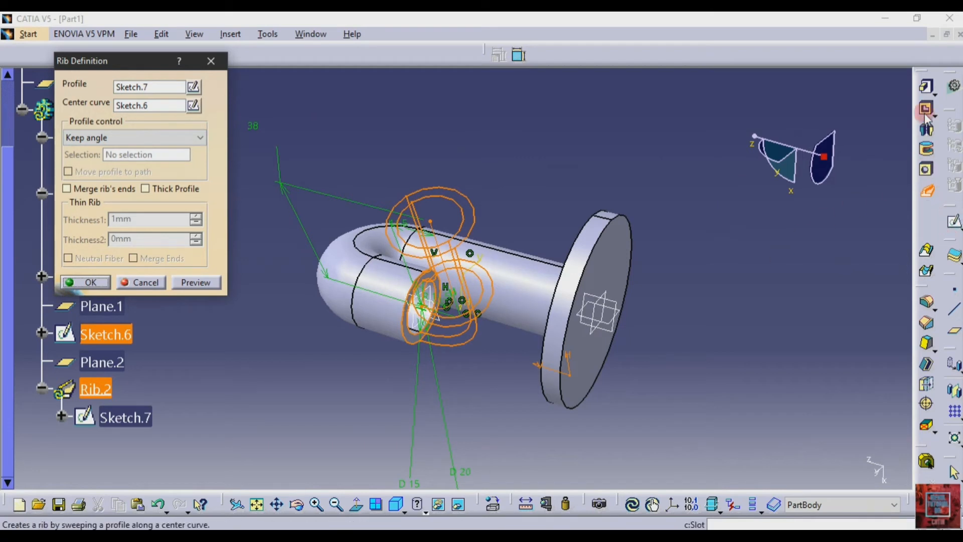
pyautogui.click(196, 282)
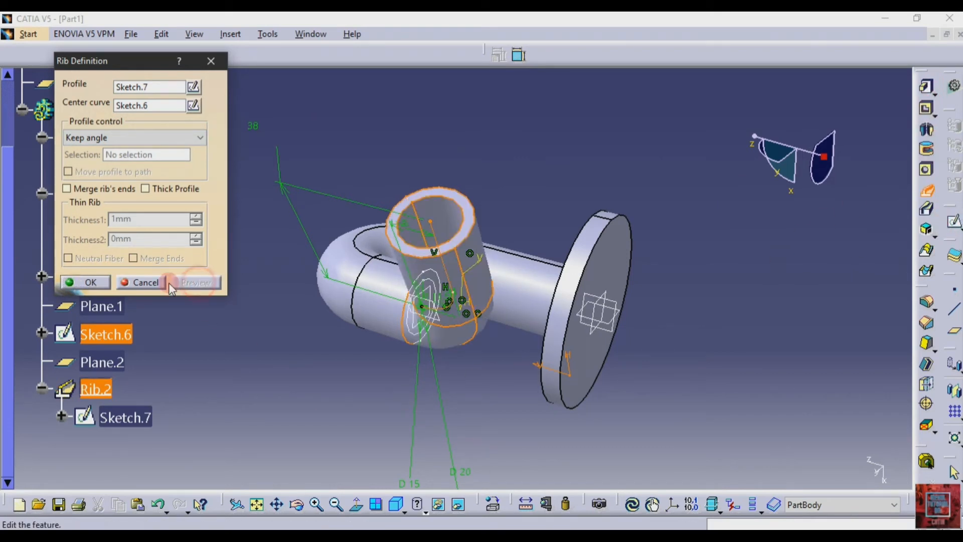
pyautogui.click(88, 283)
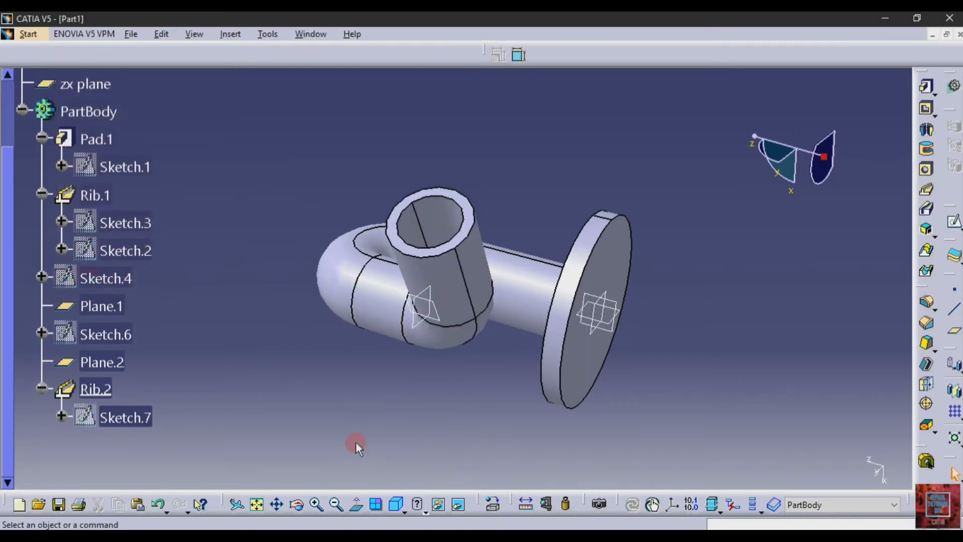
# - Edit Sketch.4 to set the angle of the second bend's direction line to 60 degrees, and exit the sketch
pyautogui.click(296, 504)
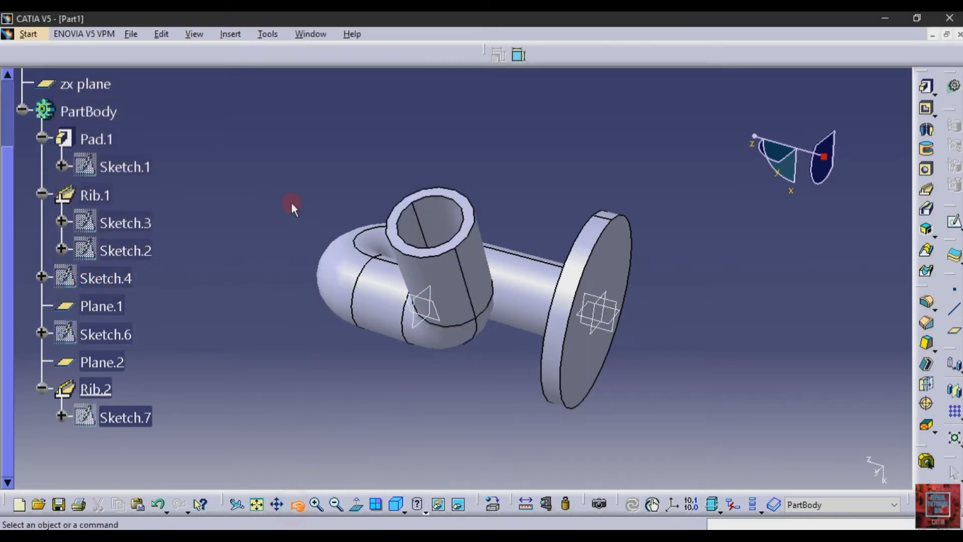
pyautogui.moveTo(292, 206); pyautogui.dragTo(678, 246)
pyautogui.click(677, 239)
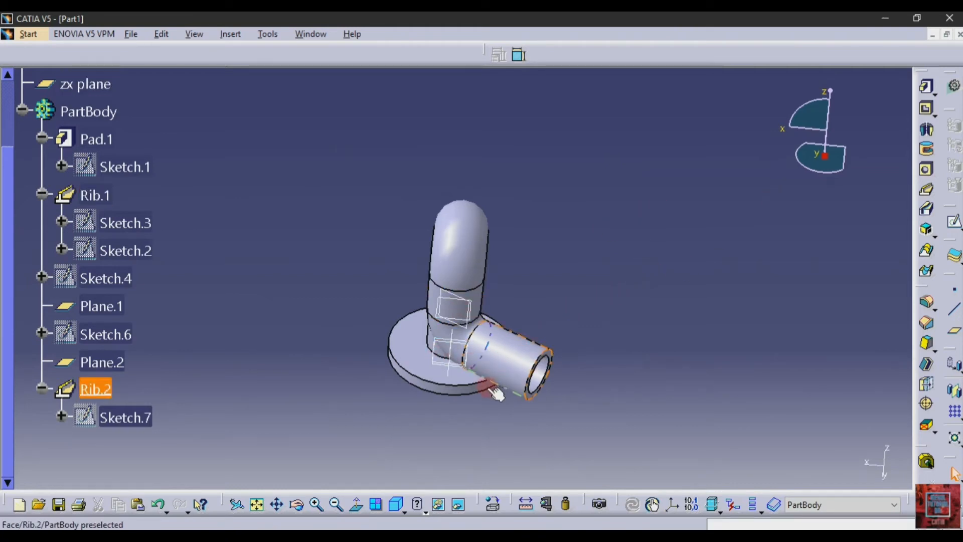
pyautogui.click(123, 276)
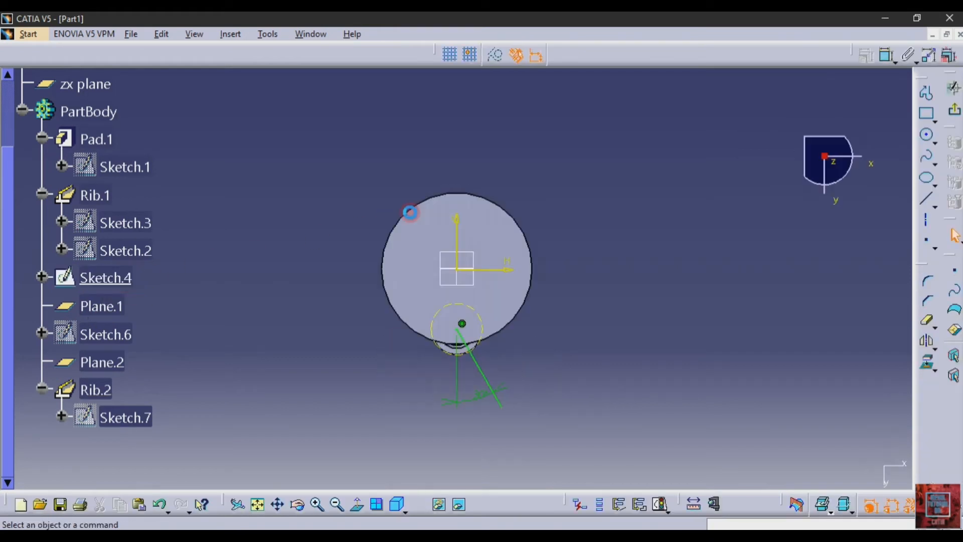
pyautogui.doubleClick(482, 398)
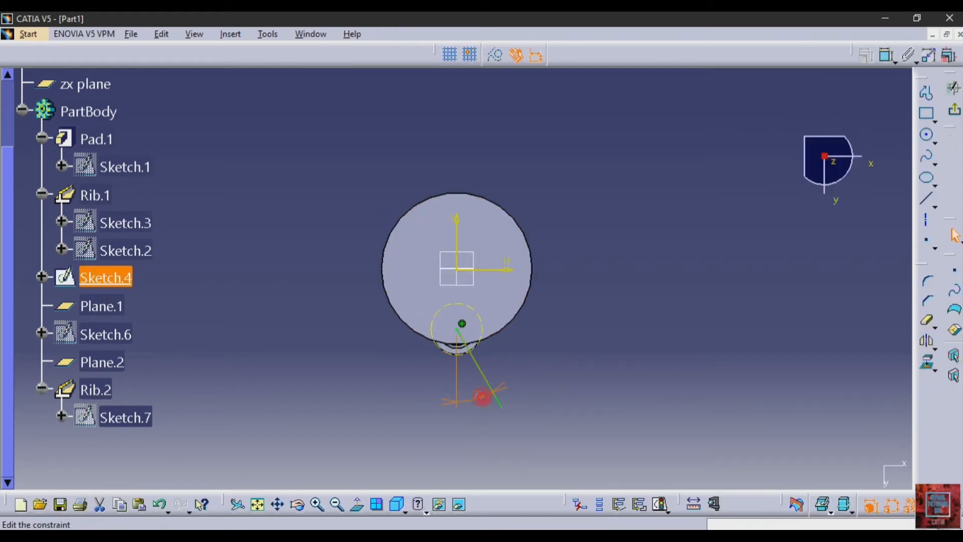
pyautogui.doubleClick(693, 394)
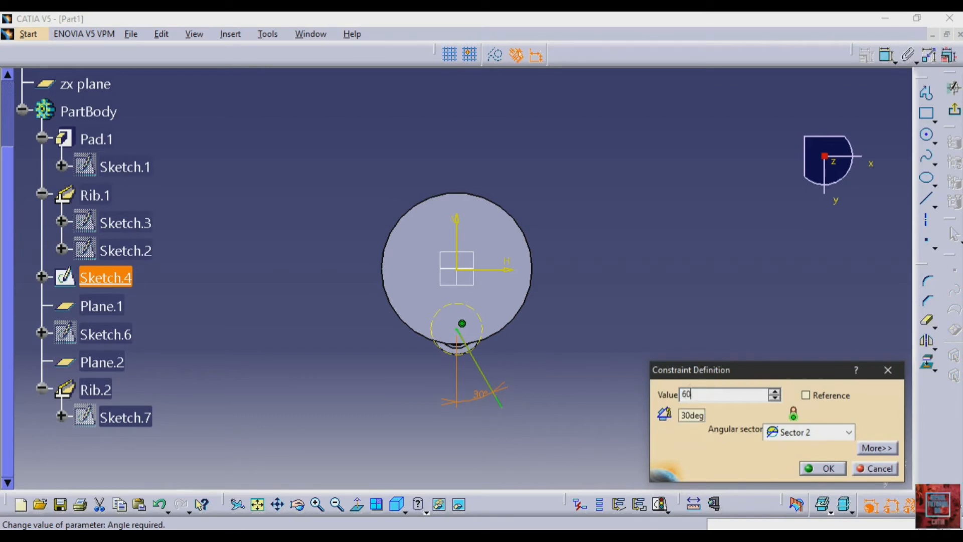
pyautogui.write('60')
pyautogui.press('Return')
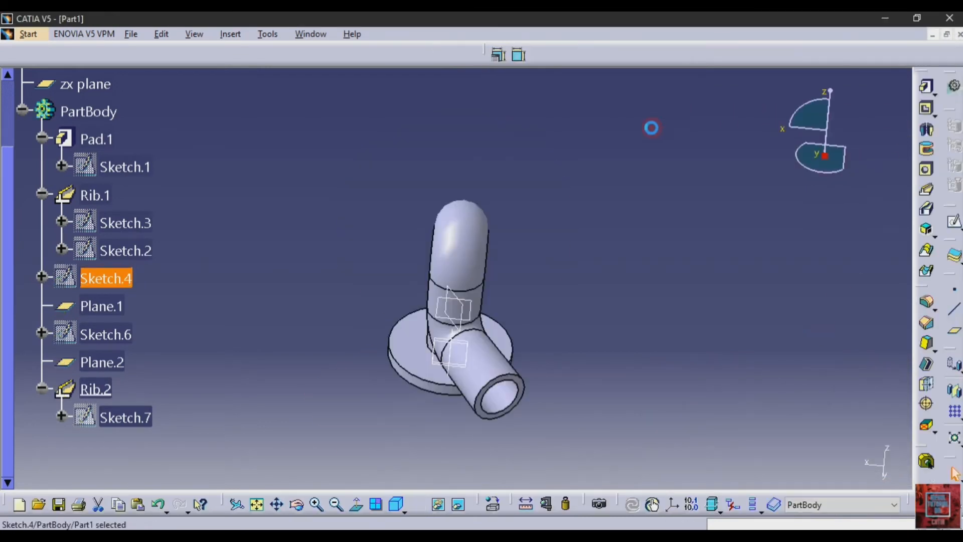
pyautogui.click(610, 200)
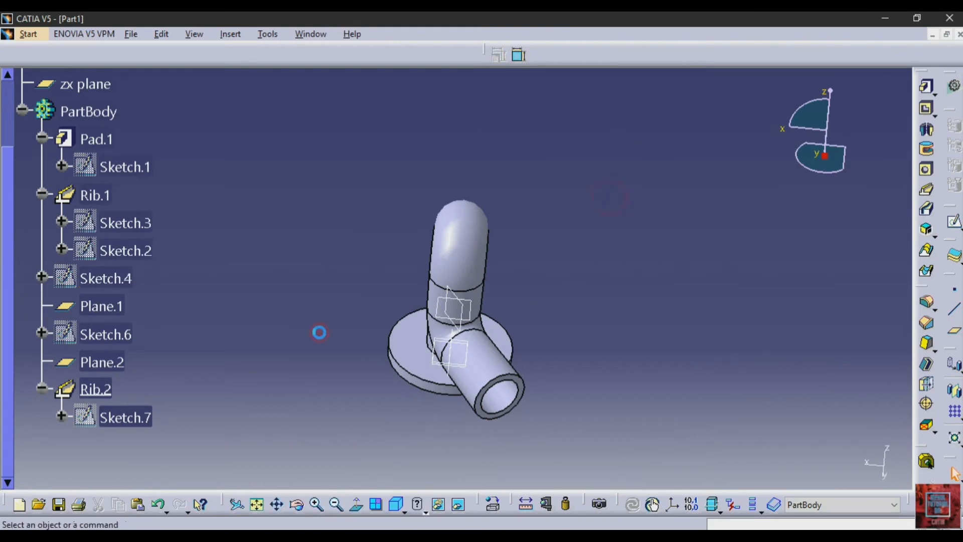
# - Check the second flange's dimensions in section B-B of the reference drawing in Adobe Reader, and return to CATIA
pyautogui.click(297, 504)
pyautogui.moveTo(650, 279); pyautogui.dragTo(597, 200)
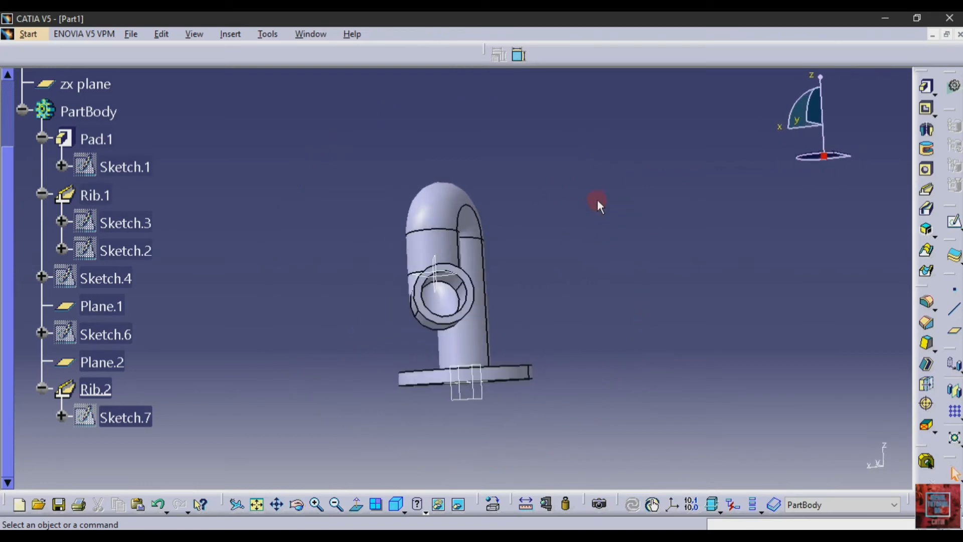
pyautogui.hotkey('alt', 'Tab')
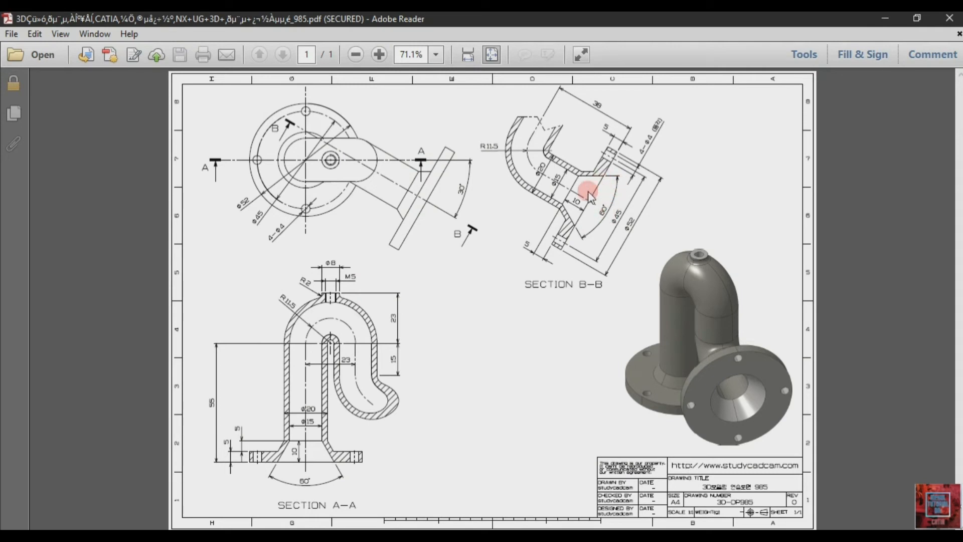
pyautogui.hotkey('alt', 'Tab')
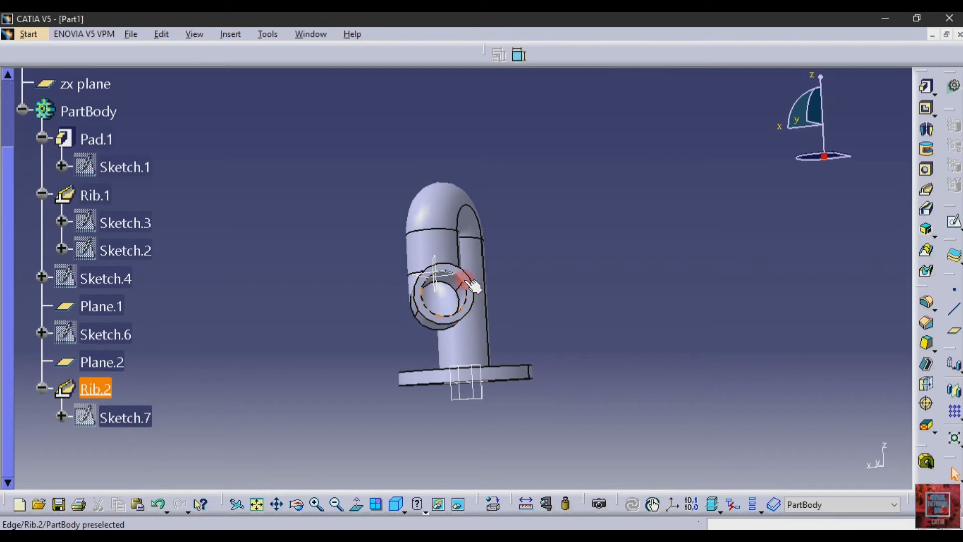
# - Start a sketch on the second bend's open end face and project the face's outer circular edge into it
pyautogui.click(316, 504)
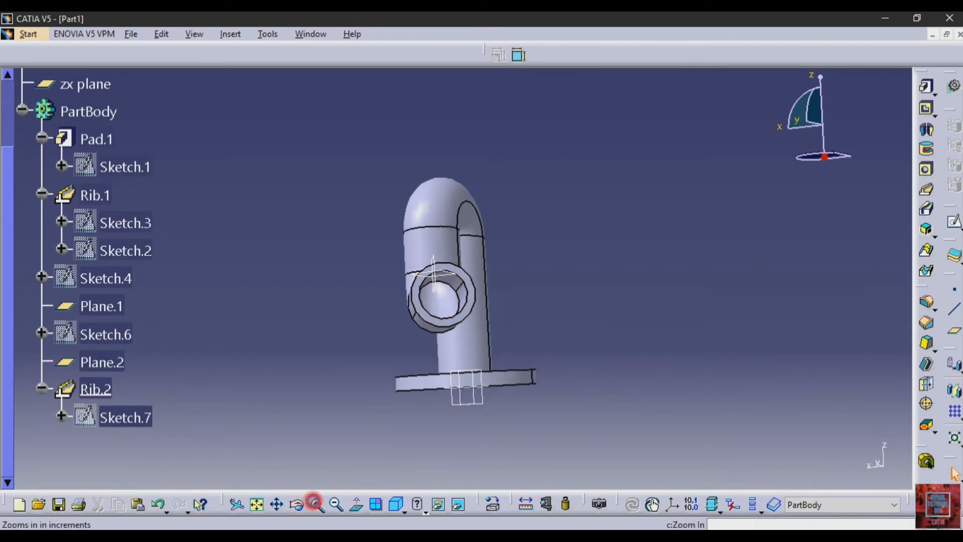
pyautogui.click(462, 266)
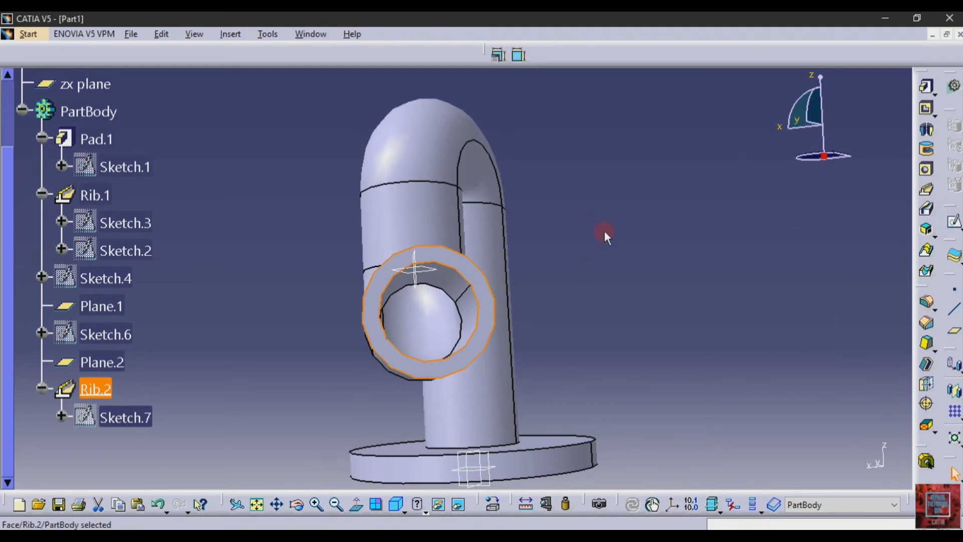
pyautogui.click(954, 224)
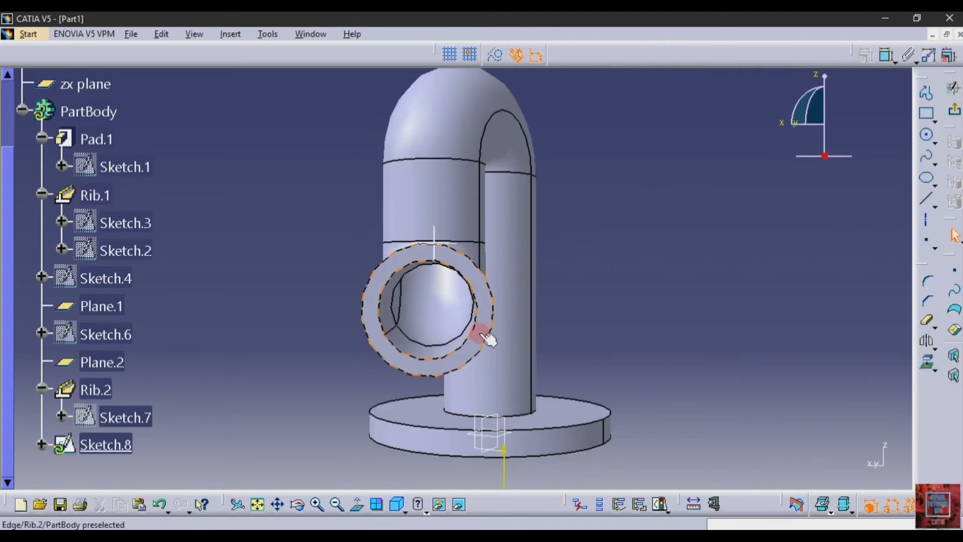
pyautogui.click(486, 351)
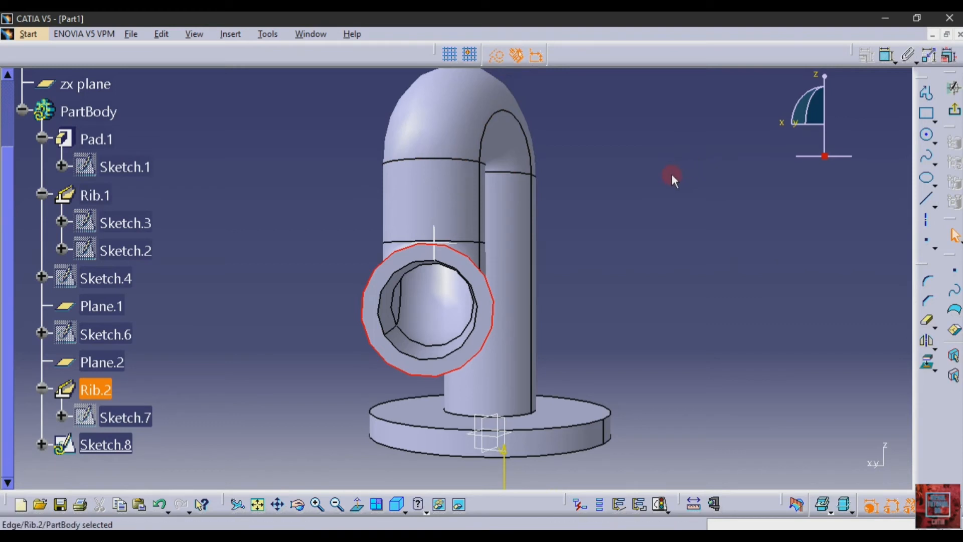
pyautogui.click(676, 277)
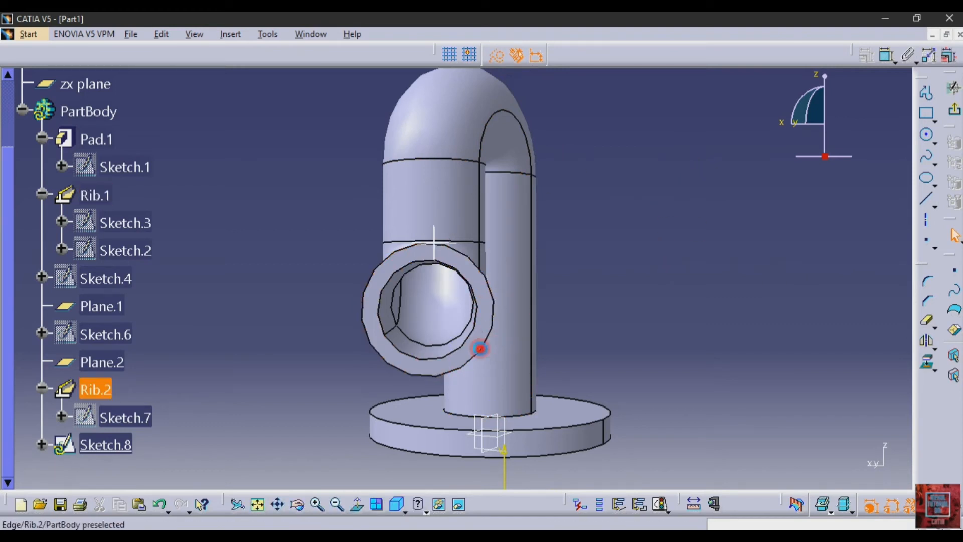
pyautogui.click(481, 347)
pyautogui.click(929, 366)
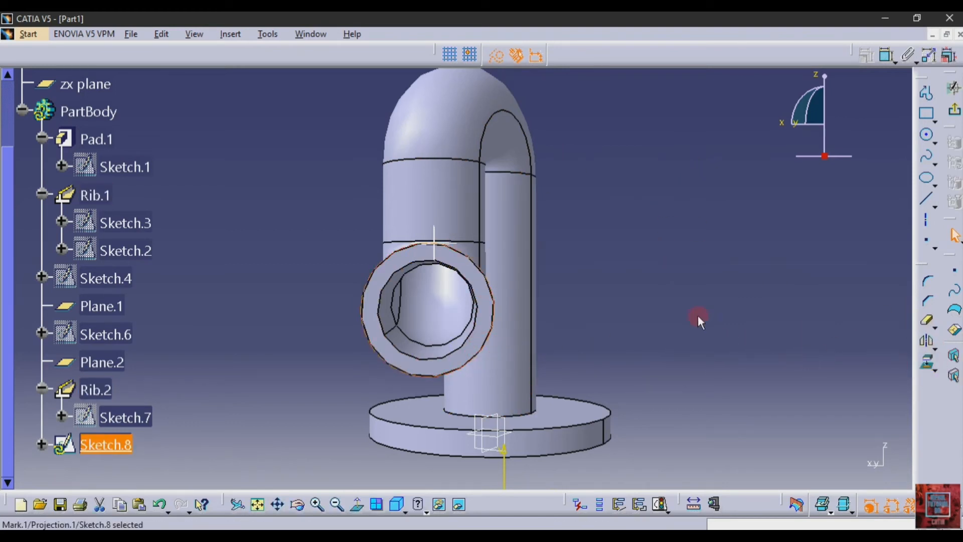
pyautogui.click(680, 315)
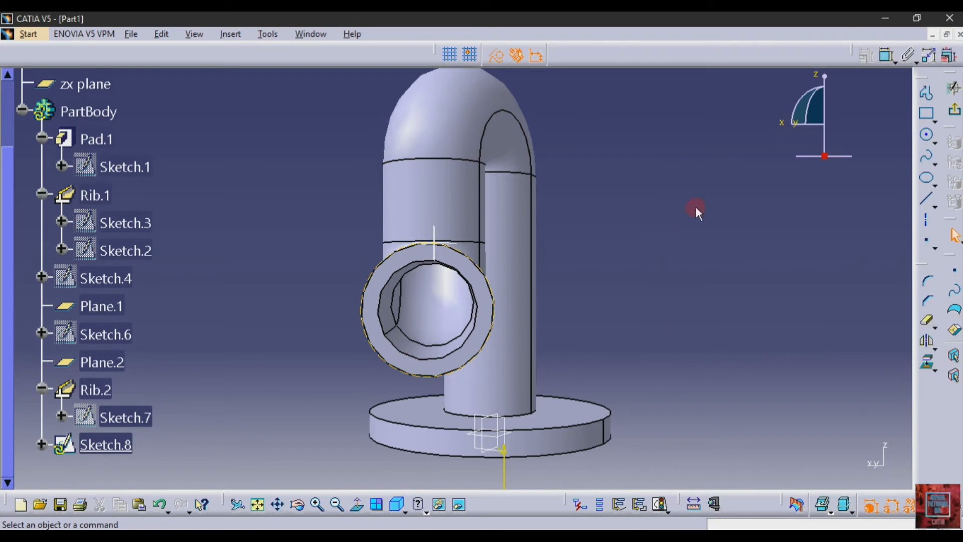
# - Sketch a circle about 49 mm in diameter centred on the second bend's open end
pyautogui.click(926, 134)
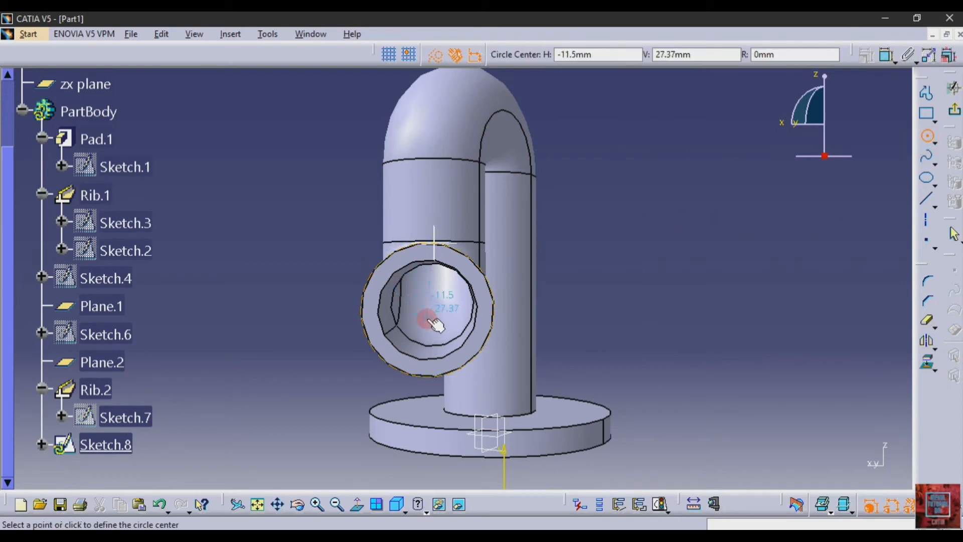
pyautogui.click(434, 311)
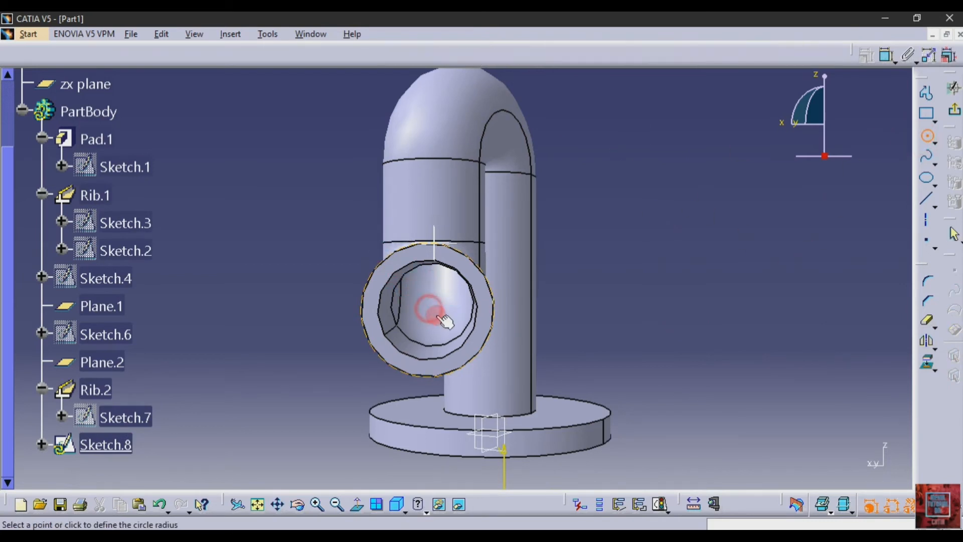
pyautogui.click(429, 50)
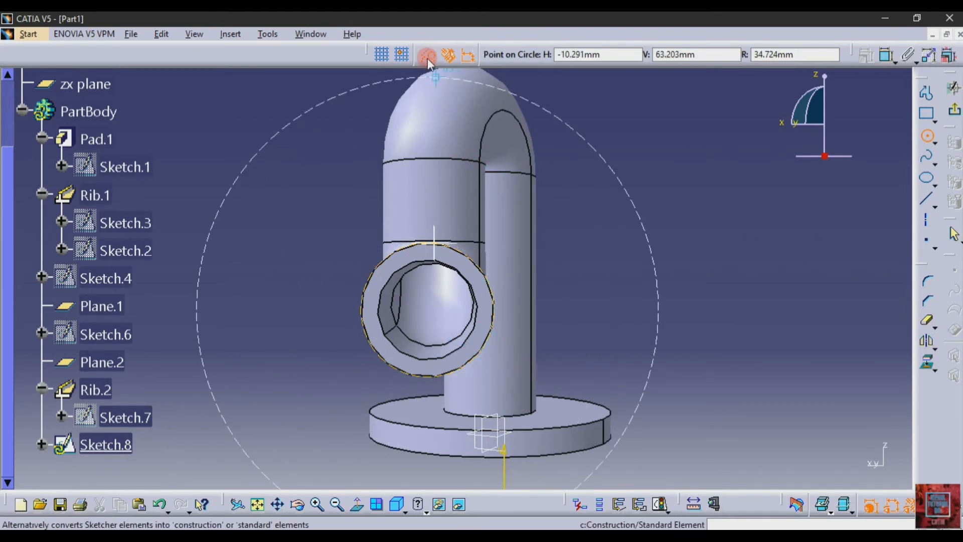
pyautogui.click(583, 262)
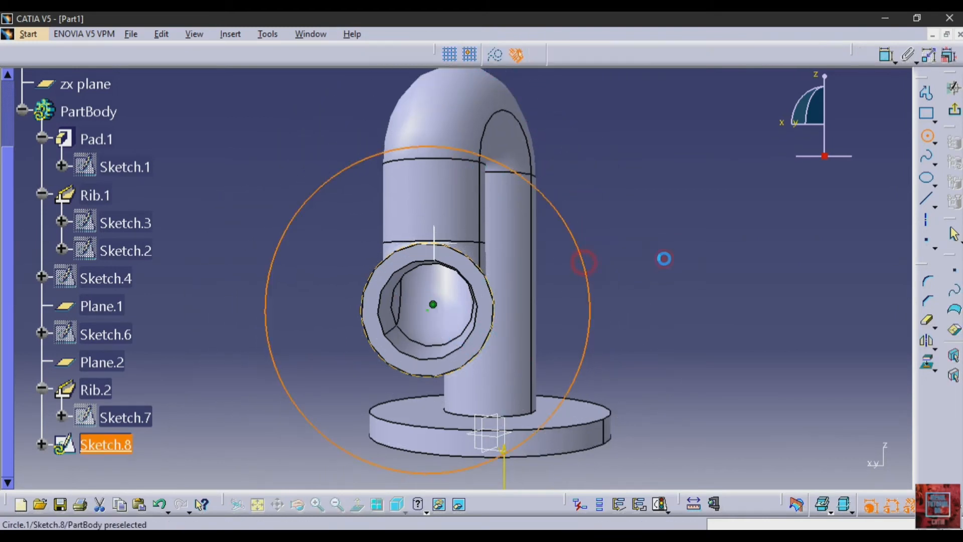
# - Dimension the flange circle's diameter to 52 mm and exit the sketch
pyautogui.click(889, 55)
pyautogui.click(582, 258)
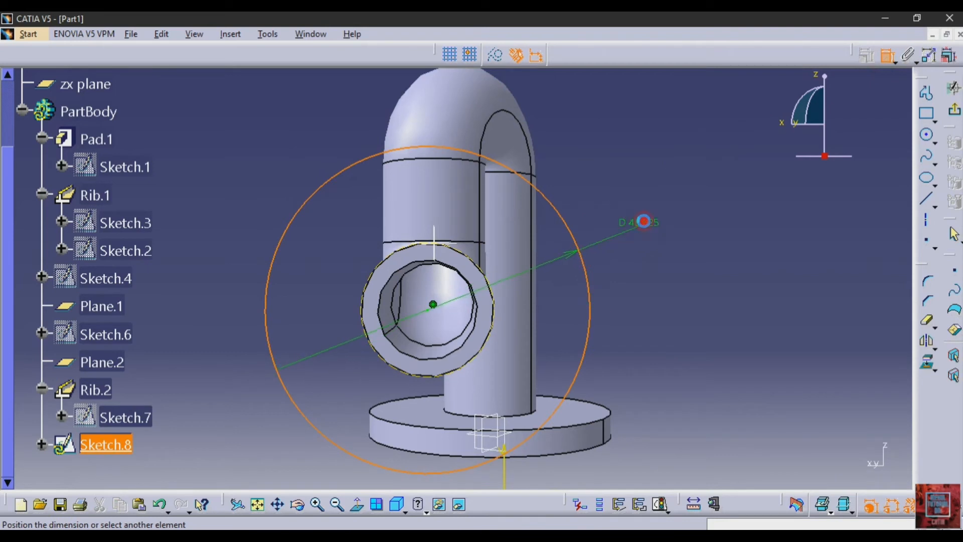
pyautogui.click(644, 220)
pyautogui.doubleClick(651, 224)
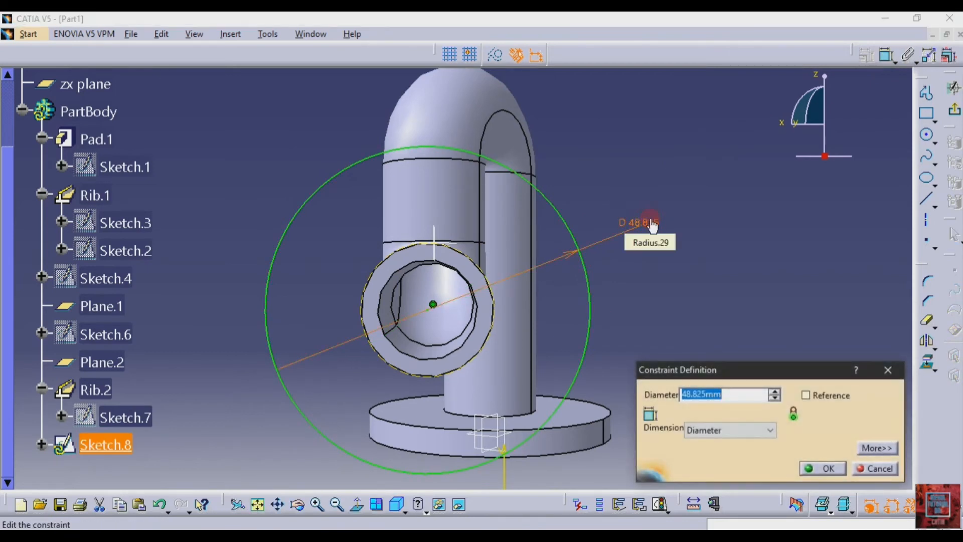
pyautogui.press('Return')
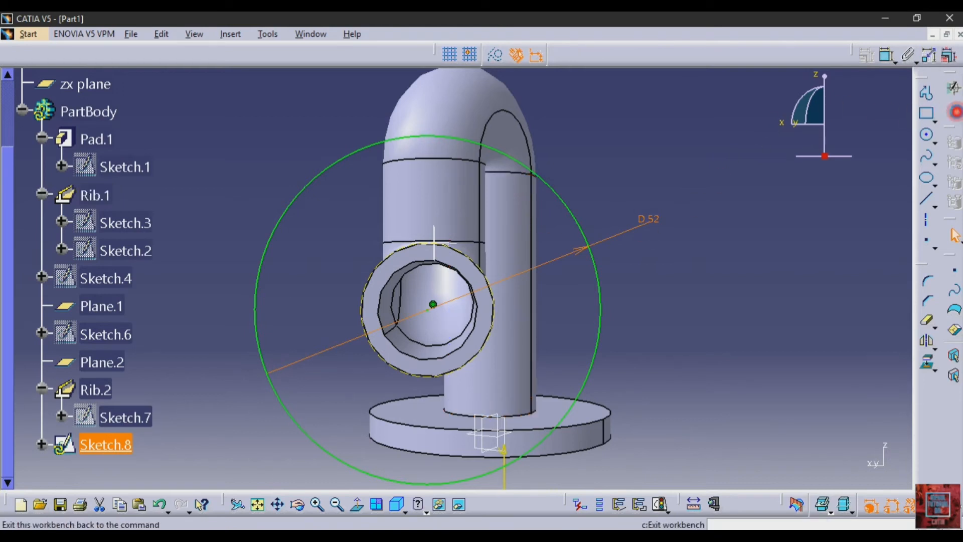
pyautogui.click(954, 108)
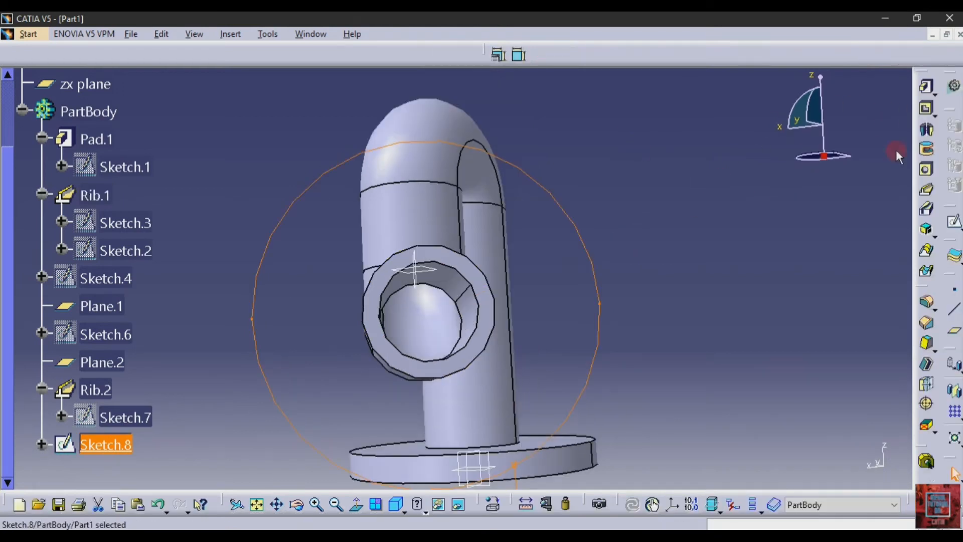
# - Pad the 52 mm flange profile Sketch.8 by 5 mm, reversing the direction so it extends back over the pipe
pyautogui.click(926, 87)
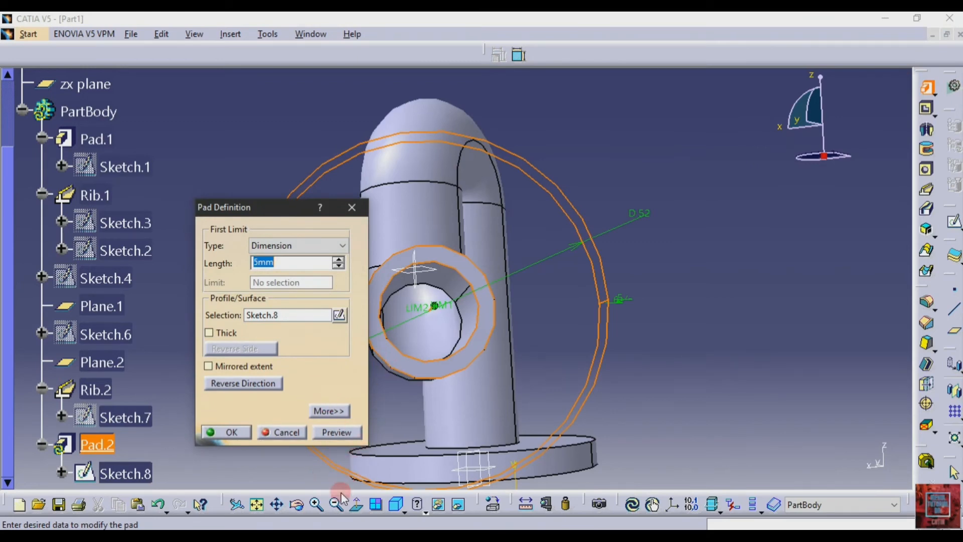
pyautogui.click(332, 508)
pyautogui.click(331, 509)
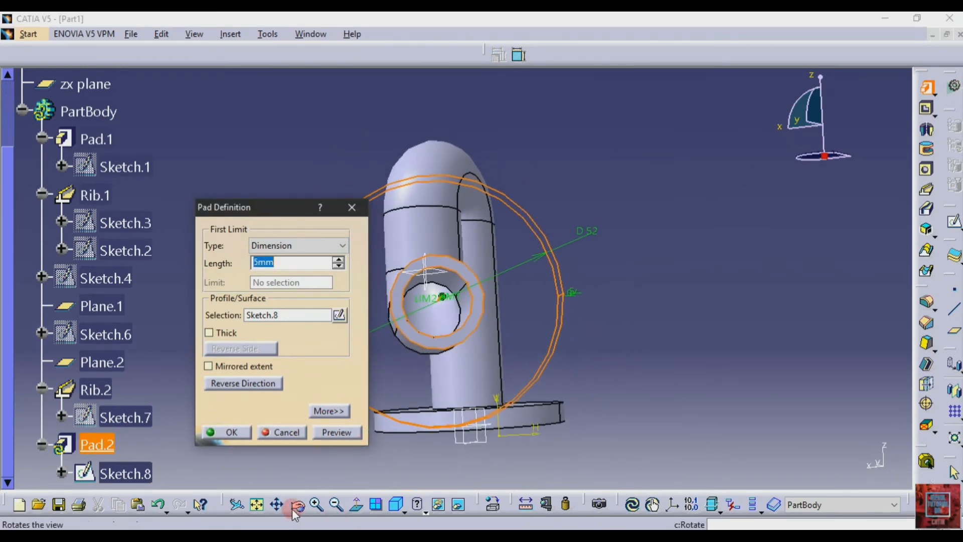
pyautogui.click(296, 504)
pyautogui.moveTo(723, 258); pyautogui.dragTo(368, 352)
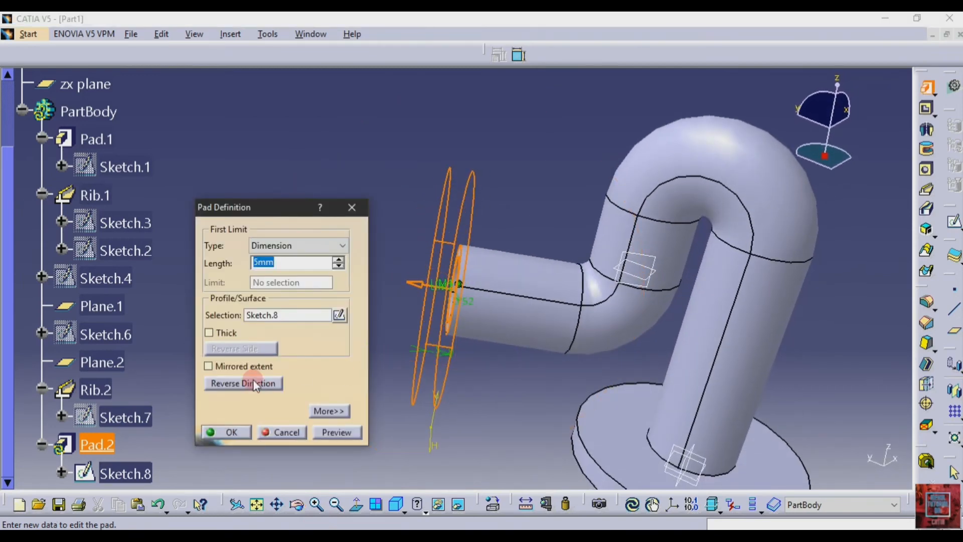
pyautogui.click(255, 385)
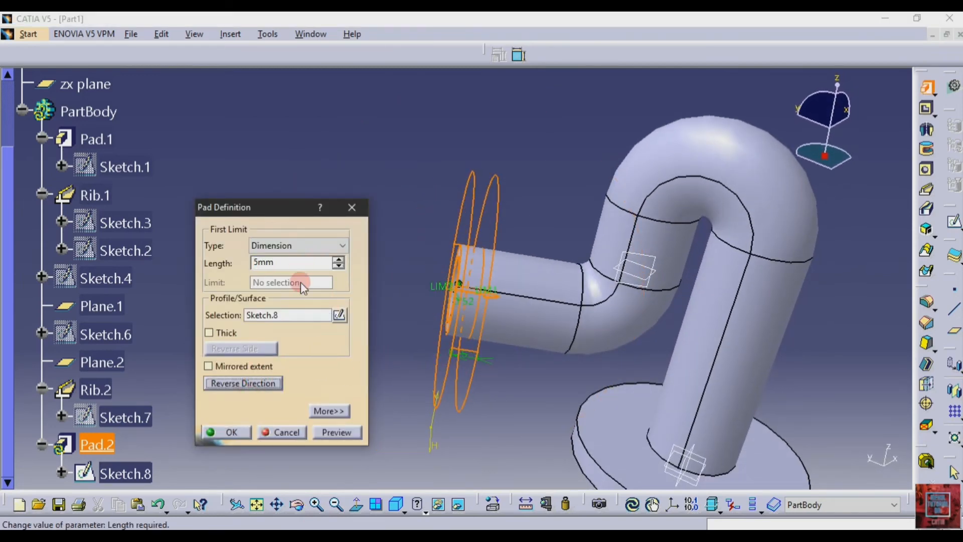
pyautogui.click(334, 433)
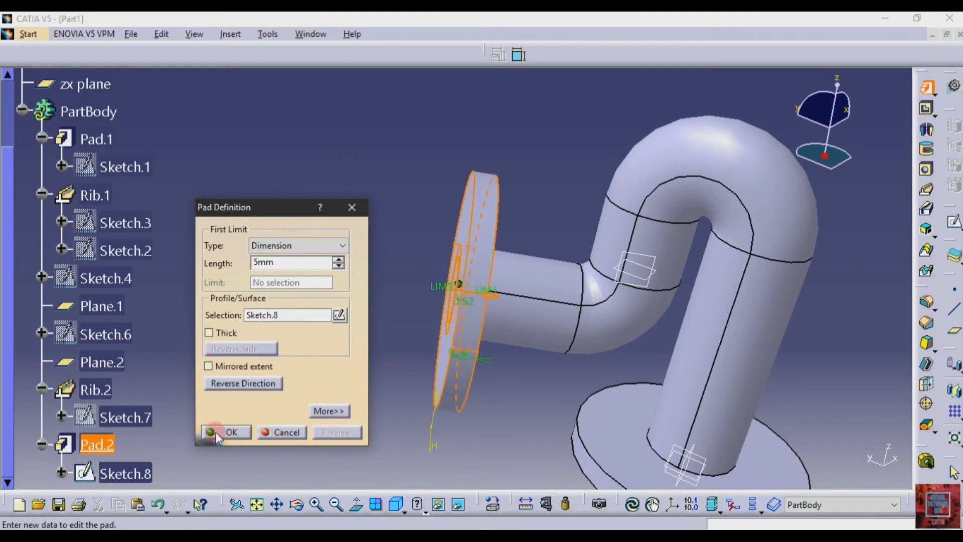
pyautogui.click(221, 432)
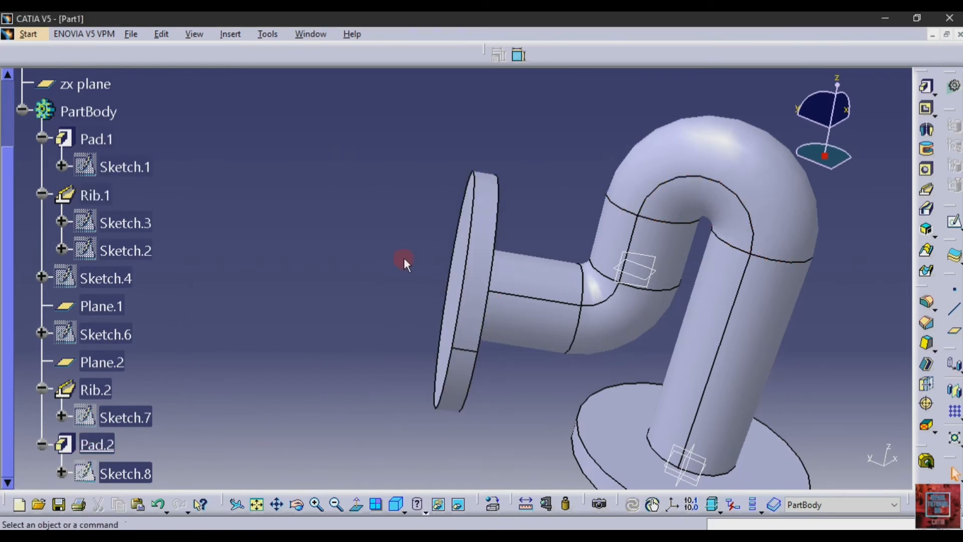
# - Collapse the PartBody tree and chamfer the edge where the pipe meets the base flange, with length 5 mm and angle 45 degrees
pyautogui.click(336, 504)
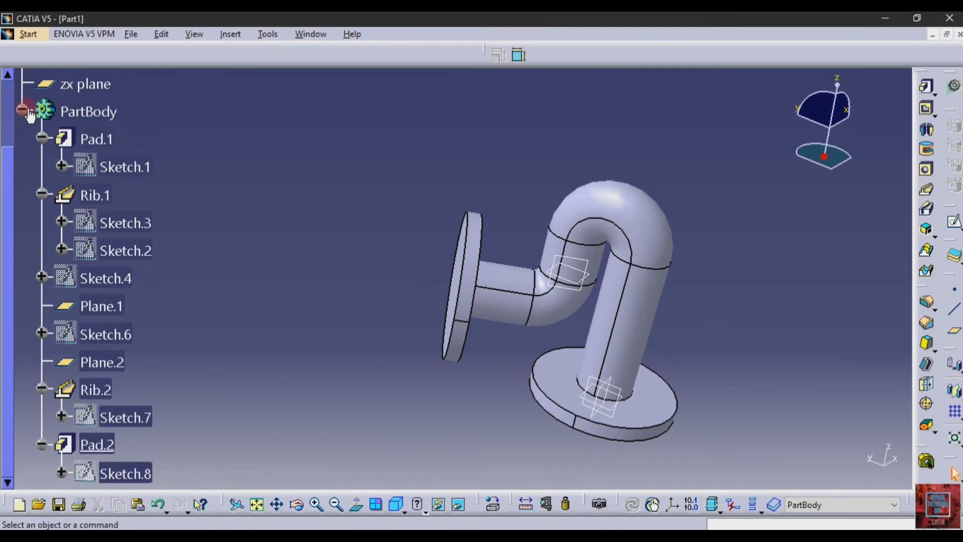
pyautogui.click(22, 110)
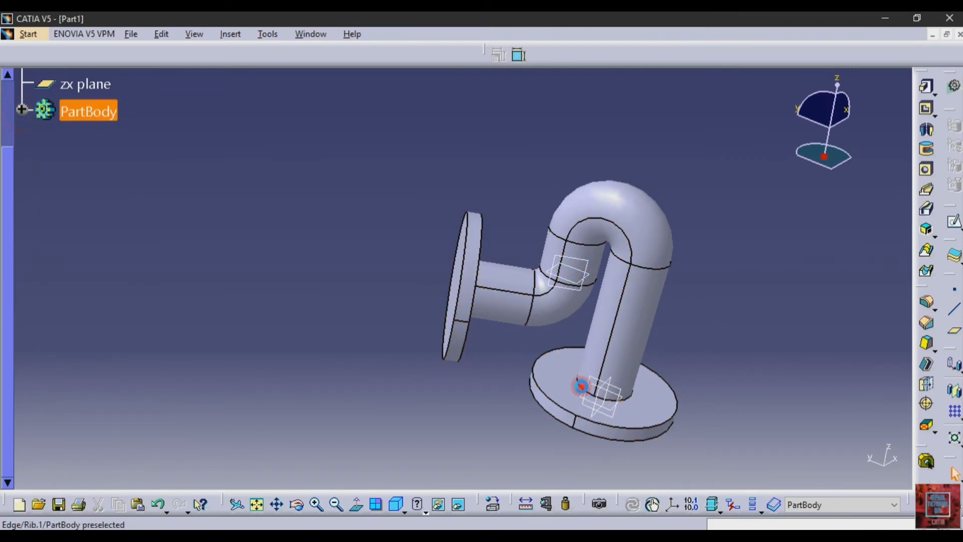
pyautogui.click(581, 385)
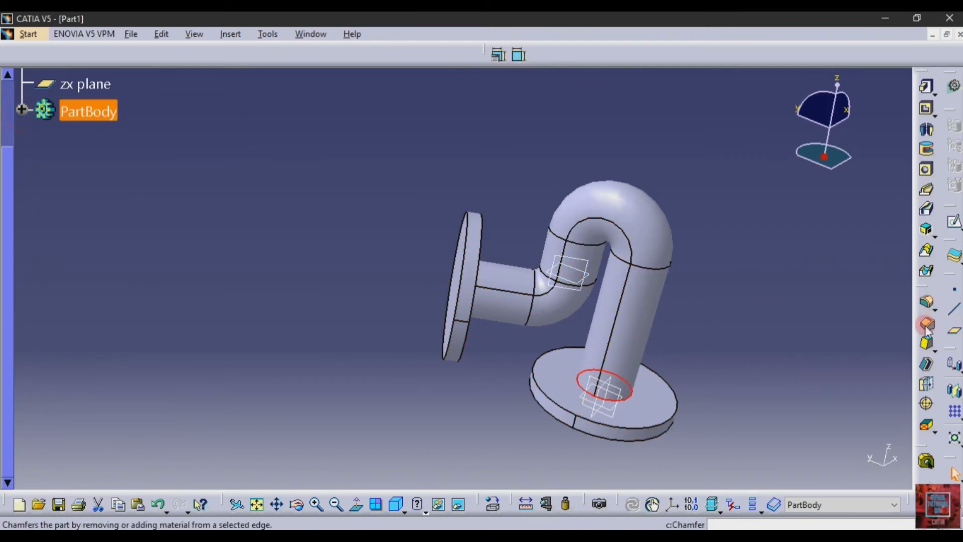
pyautogui.click(926, 301)
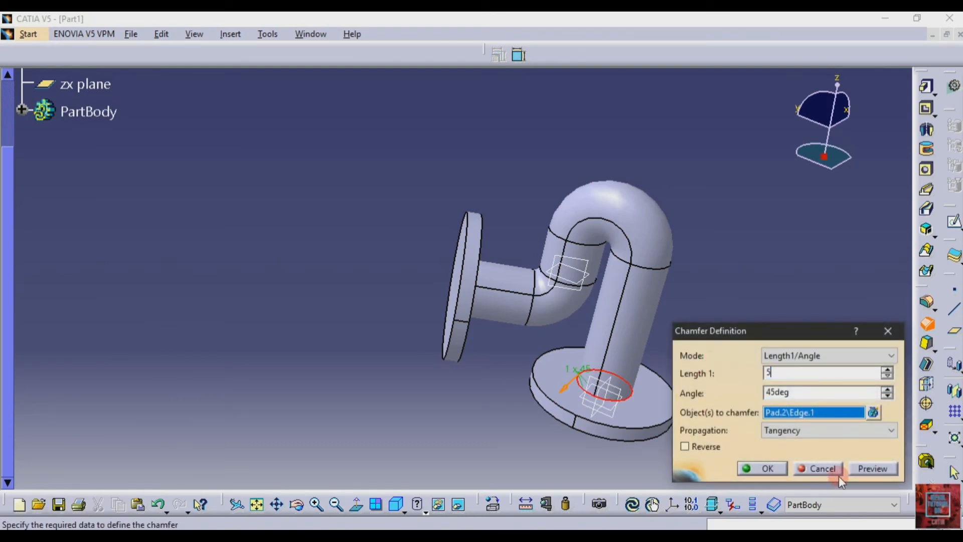
pyautogui.click(855, 466)
pyautogui.click(764, 469)
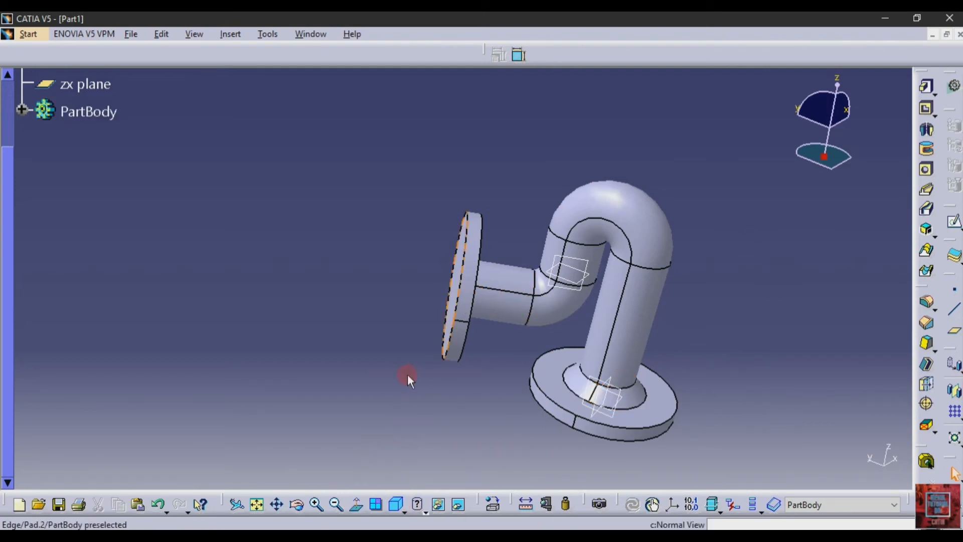
# - Chamfer the edge where the second bend's pipe meets the inner face of the second flange
pyautogui.click(297, 504)
pyautogui.moveTo(709, 344); pyautogui.dragTo(572, 317)
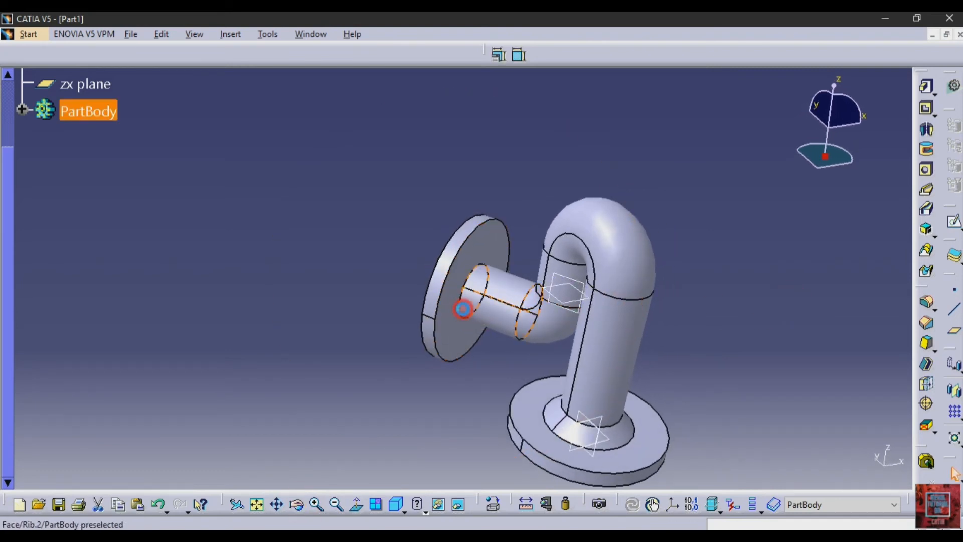
pyautogui.click(470, 321)
pyautogui.click(428, 177)
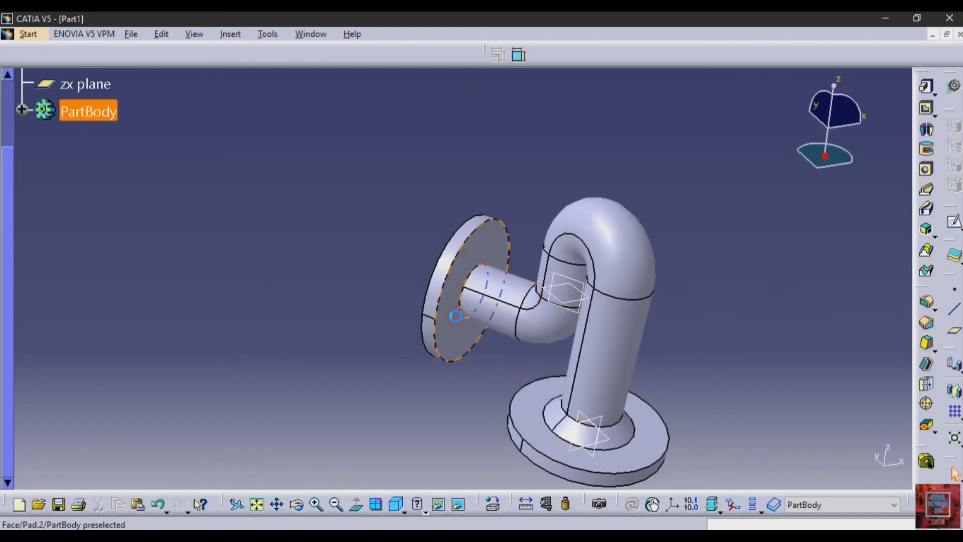
pyautogui.click(175, 256)
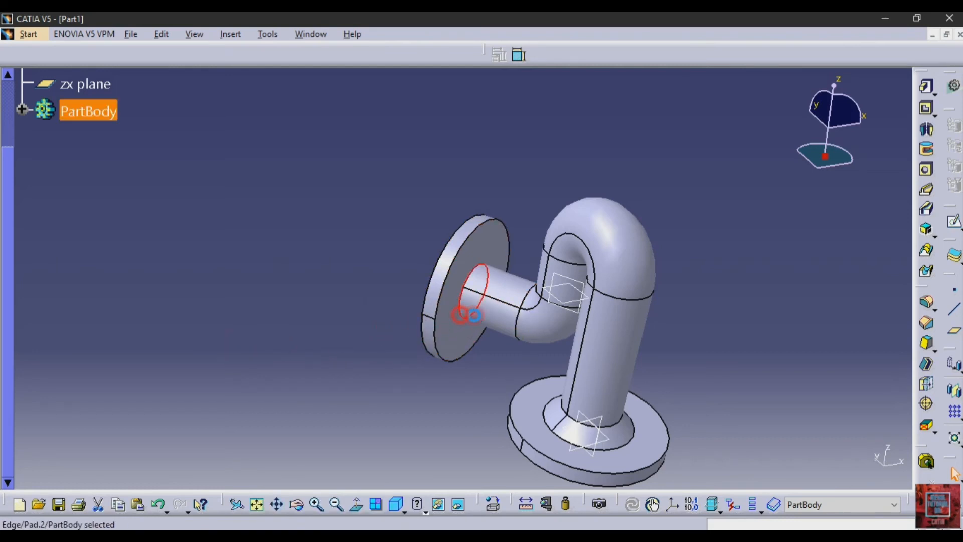
pyautogui.click(930, 324)
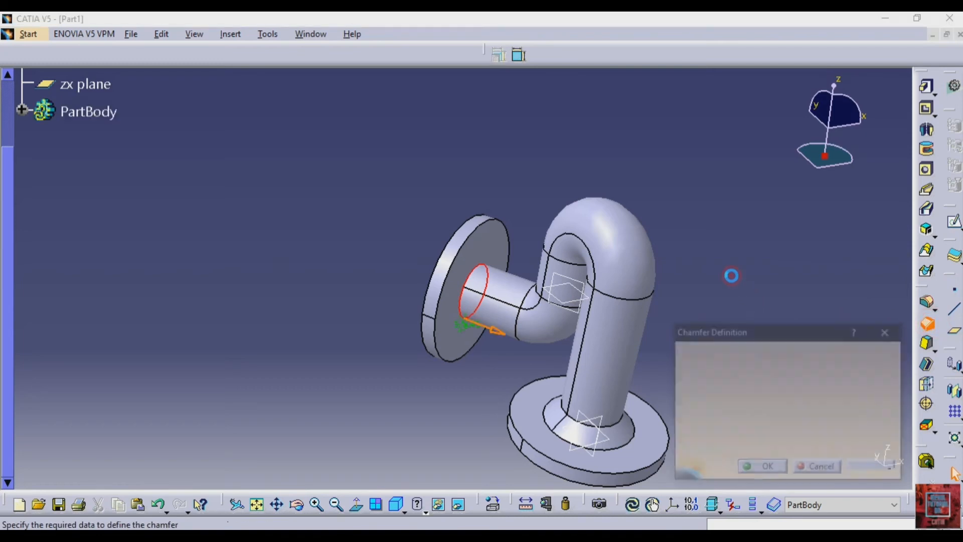
pyautogui.doubleClick(804, 374)
pyautogui.click(761, 469)
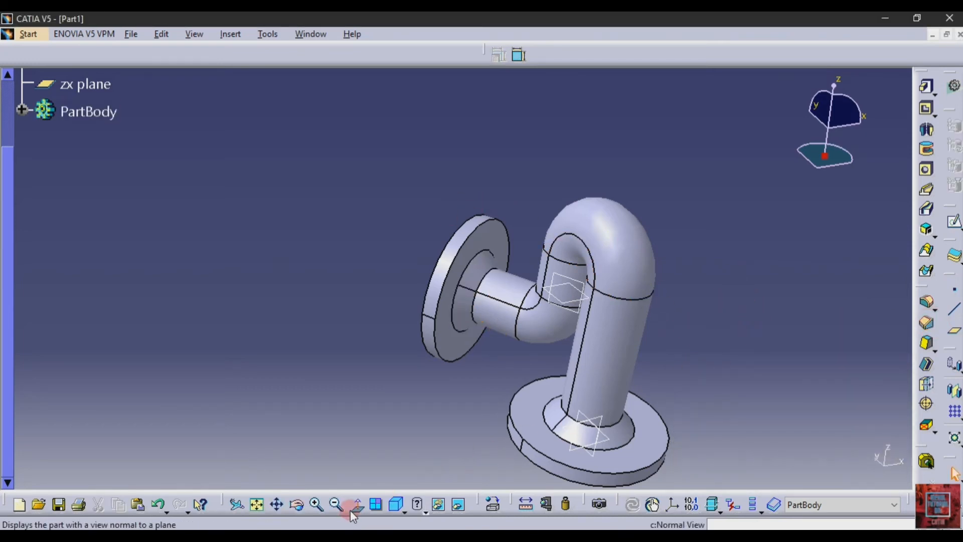
# - Start a sketch on the base flange's underside and draw a circle centred on the origin
pyautogui.moveTo(353, 429); pyautogui.dragTo(537, 161)
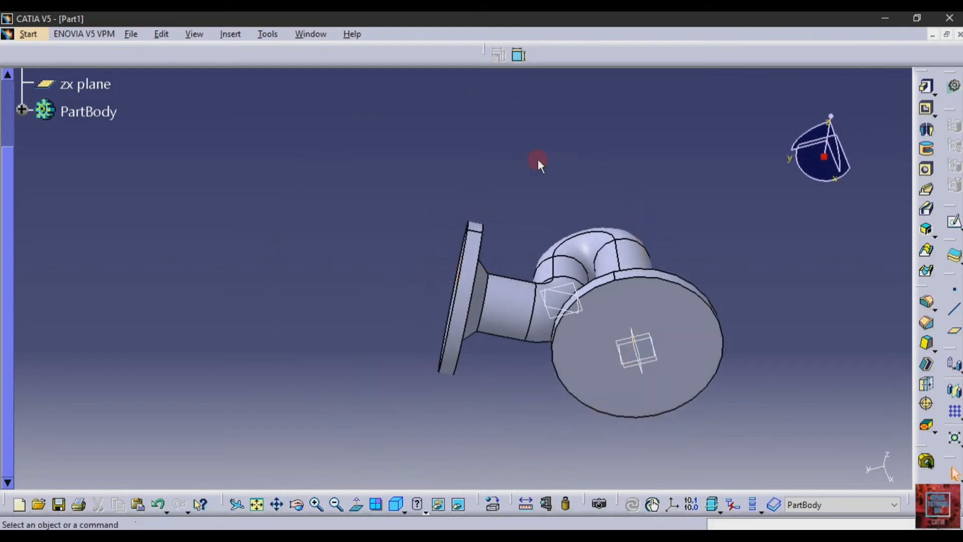
pyautogui.click(954, 221)
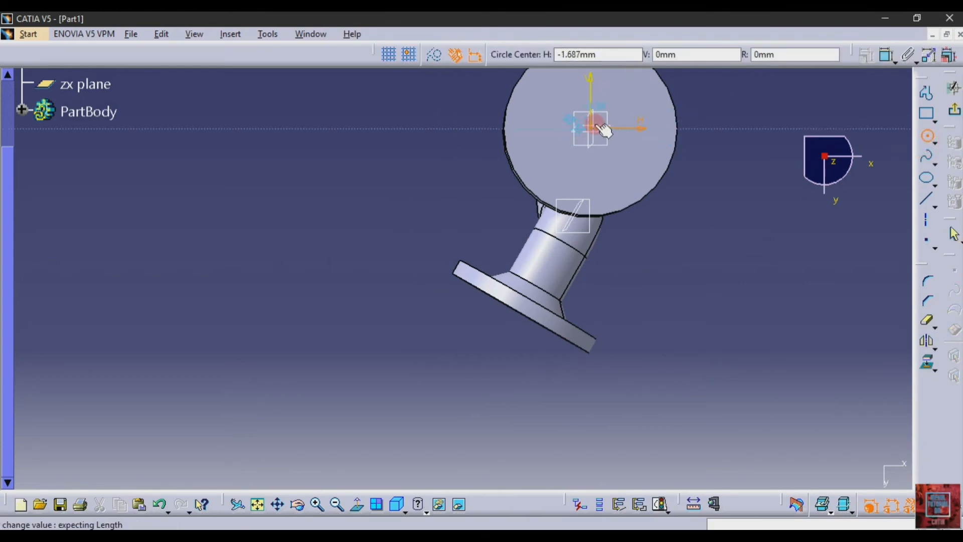
pyautogui.click(258, 504)
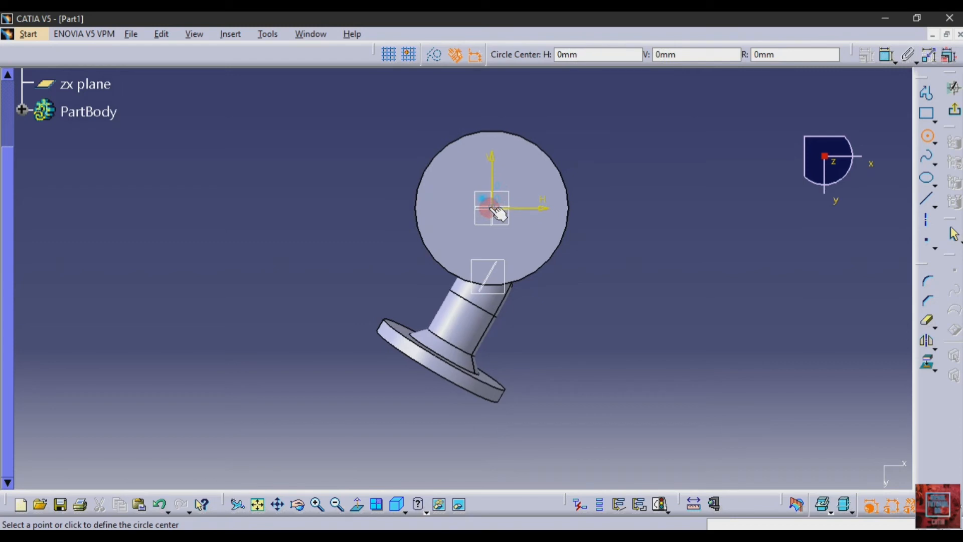
pyautogui.click(490, 208)
pyautogui.click(515, 242)
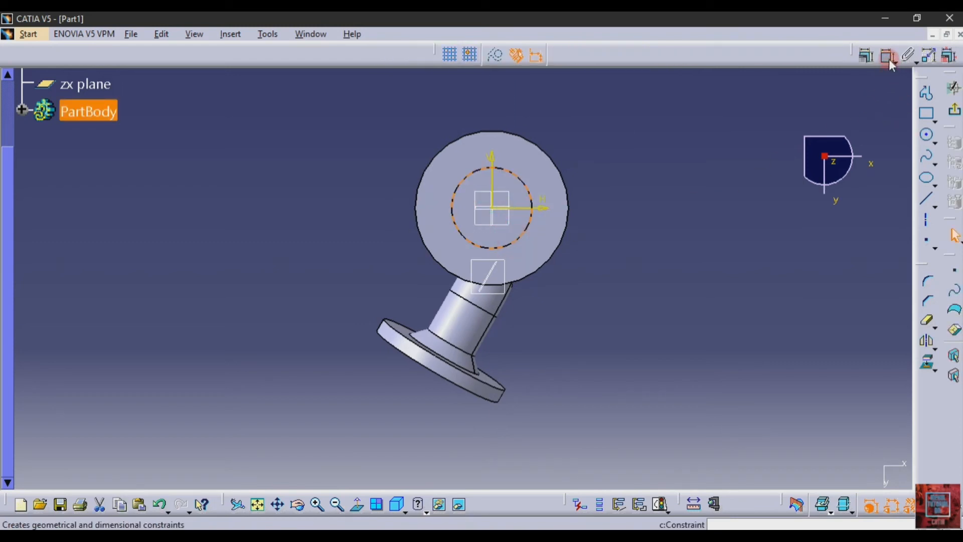
# - Dimension the underside circle's diameter to 15 mm and exit the sketch
pyautogui.click(704, 174)
pyautogui.doubleClick(705, 171)
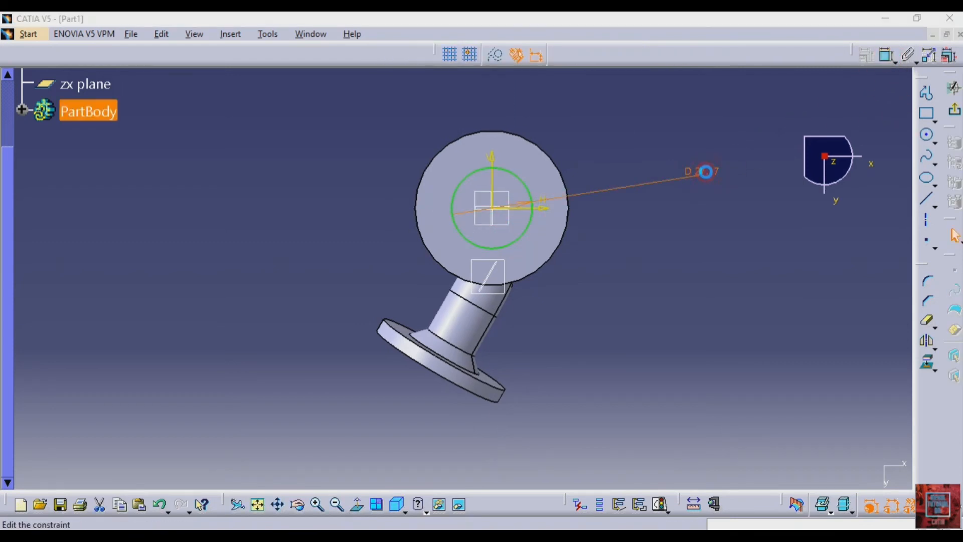
pyautogui.write('15')
pyautogui.press('Return')
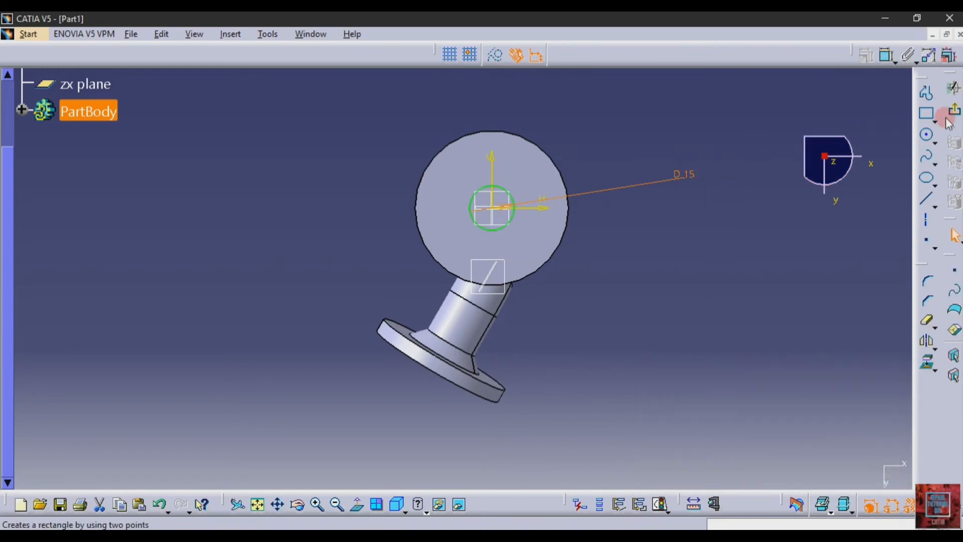
pyautogui.click(953, 113)
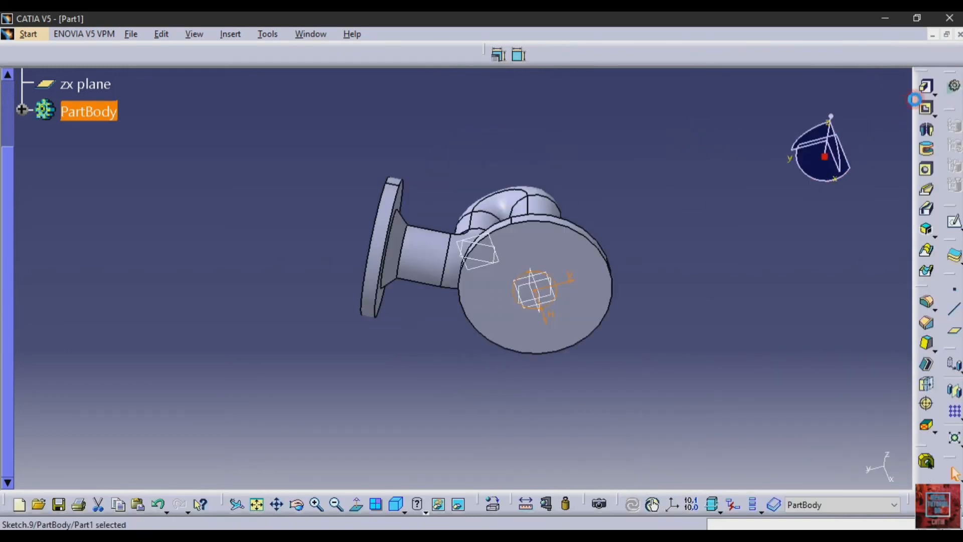
pyautogui.click(927, 87)
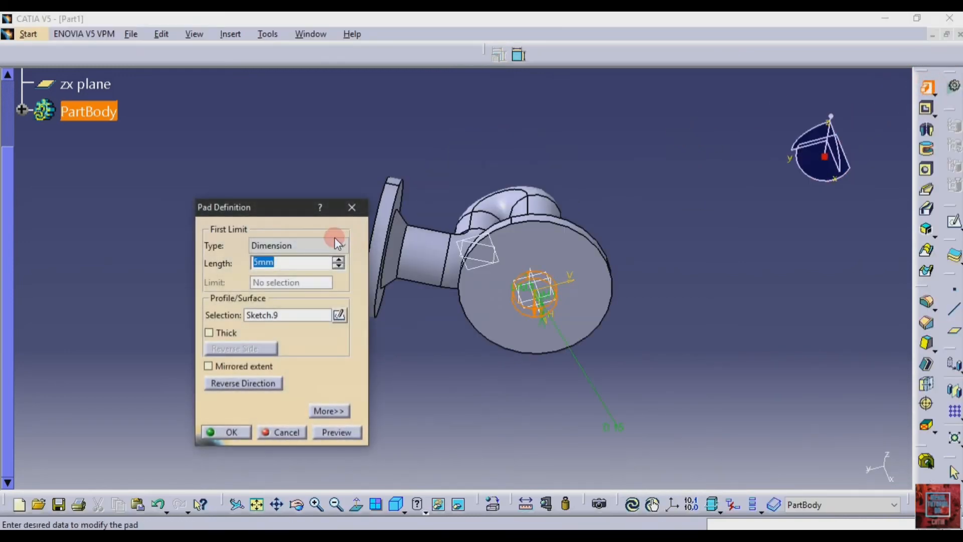
pyautogui.click(350, 214)
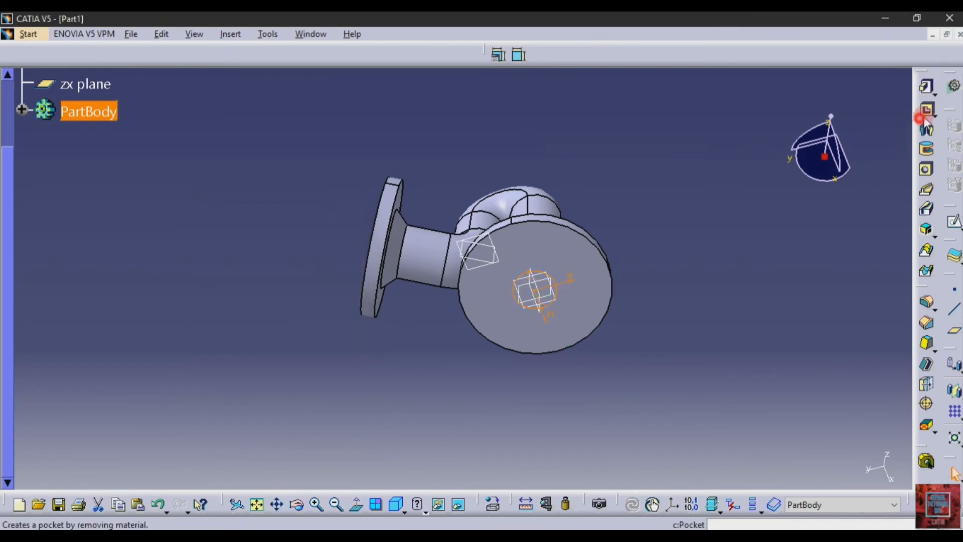
pyautogui.click(625, 222)
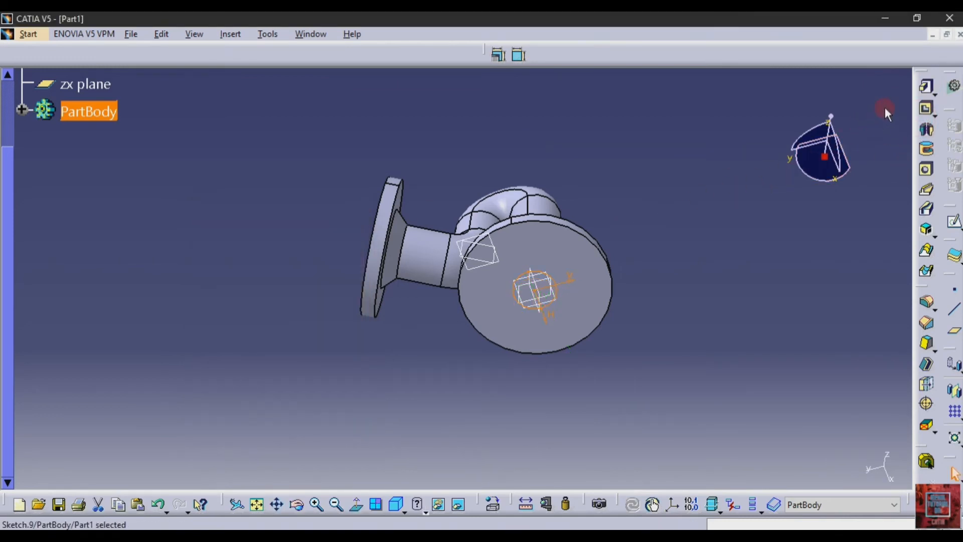
# - Pocket the 15 mm circle 5 mm deep into the base flange's underside
pyautogui.click(927, 109)
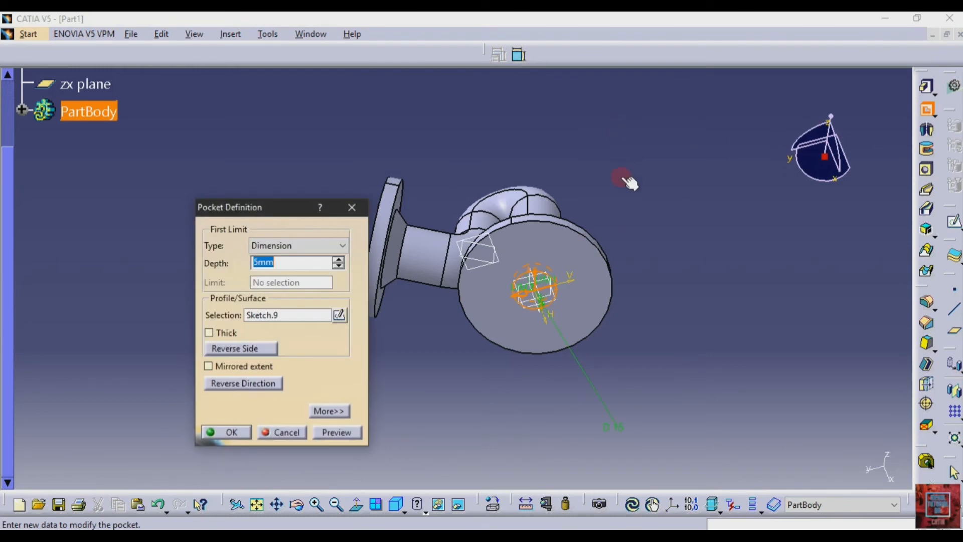
pyautogui.click(332, 412)
pyautogui.click(239, 430)
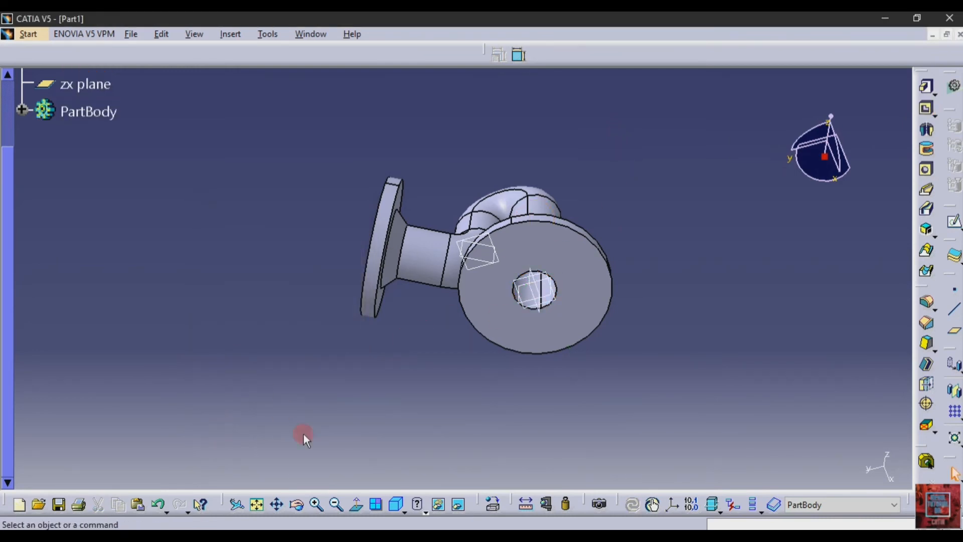
# - Start a sketch on the second flange's outer face and project the flange's outer edge as a construction element
pyautogui.moveTo(221, 179)
pyautogui.mouseDown()
pyautogui.moveTo(393, 254)
pyautogui.moveTo(350, 218)
pyautogui.mouseUp()
pyautogui.click(353, 219)
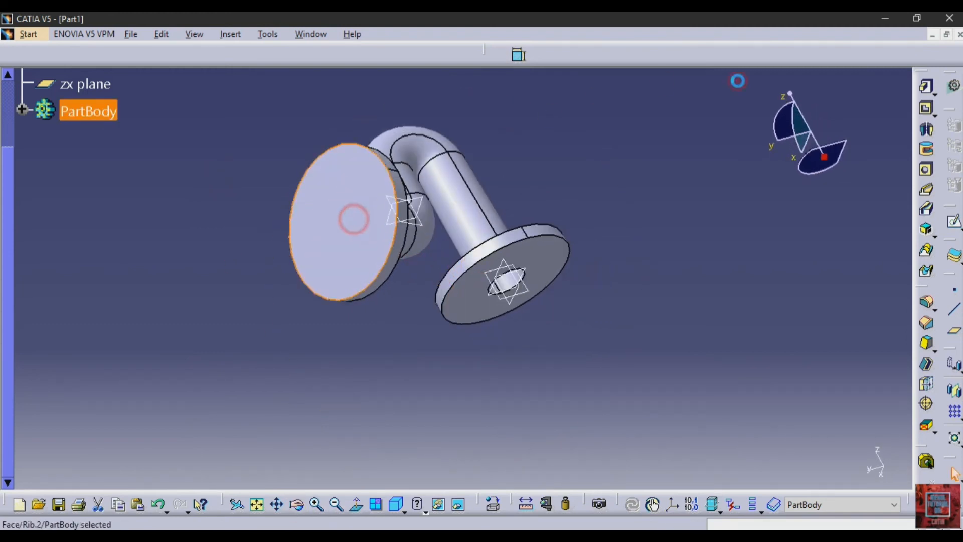
pyautogui.click(953, 228)
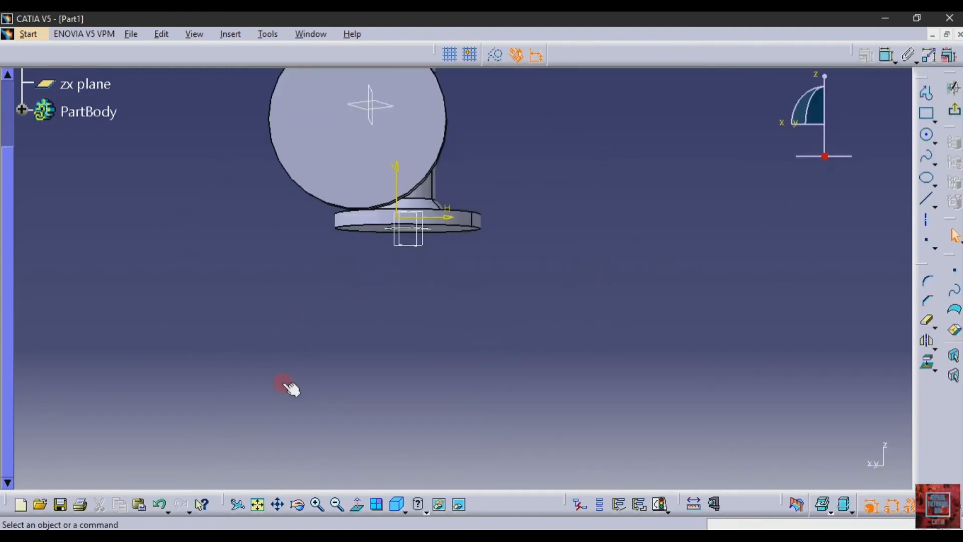
pyautogui.click(257, 504)
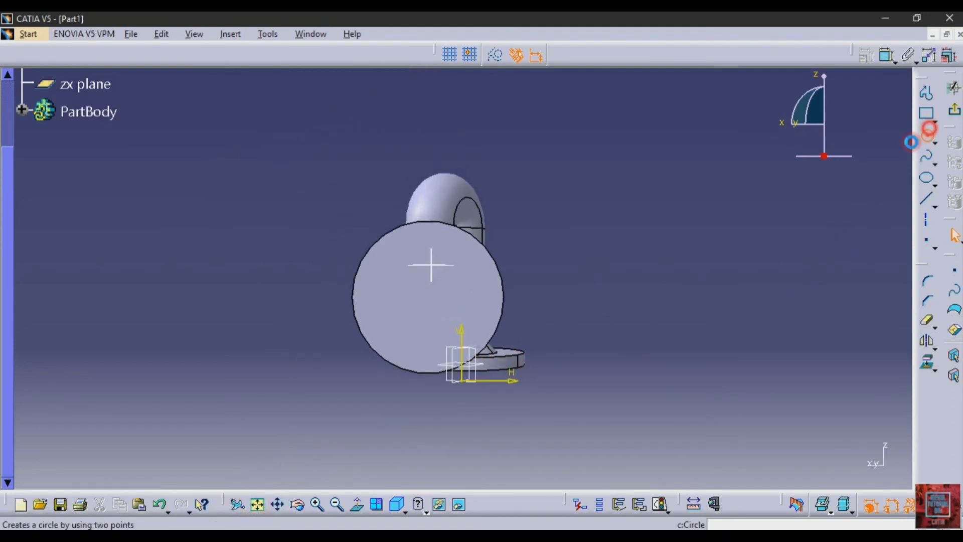
pyautogui.click(926, 136)
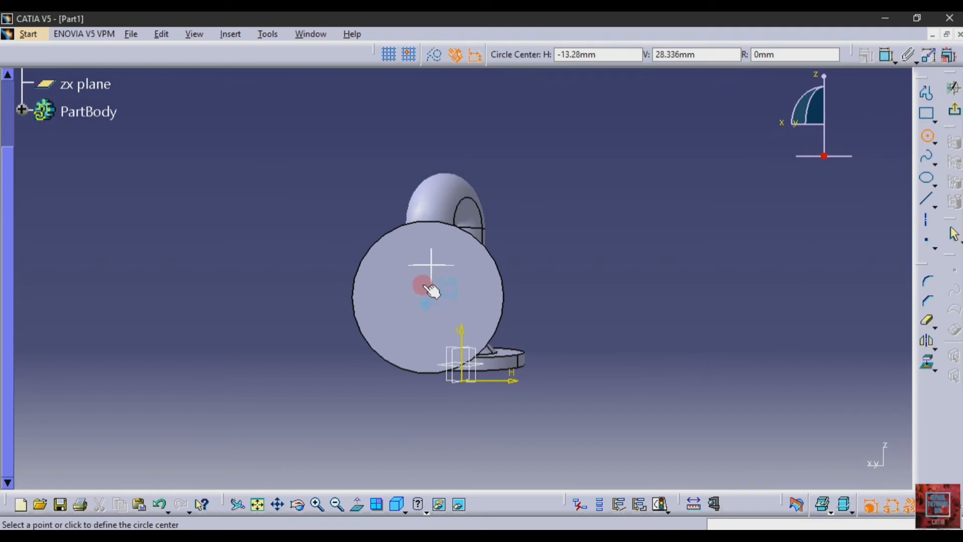
pyautogui.press('Escape')
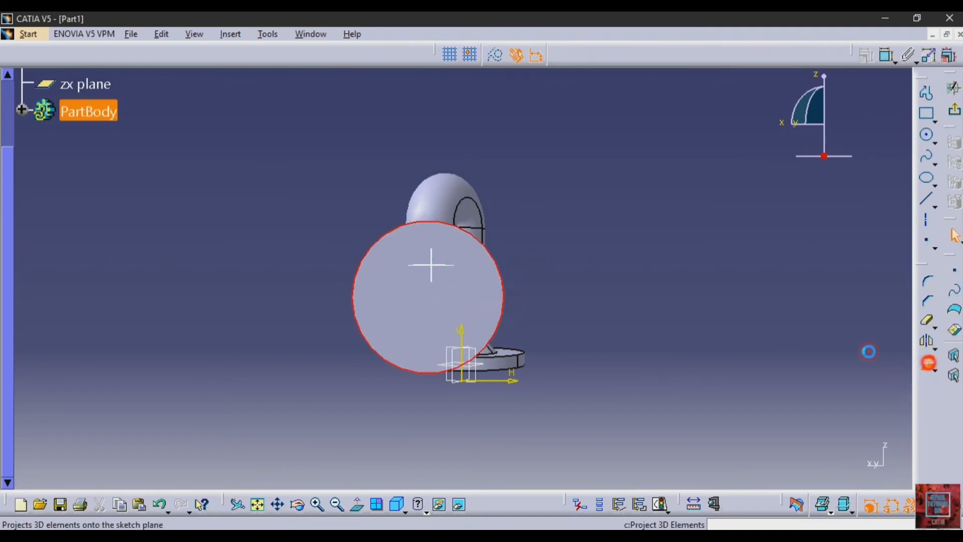
pyautogui.click(928, 363)
pyautogui.click(495, 54)
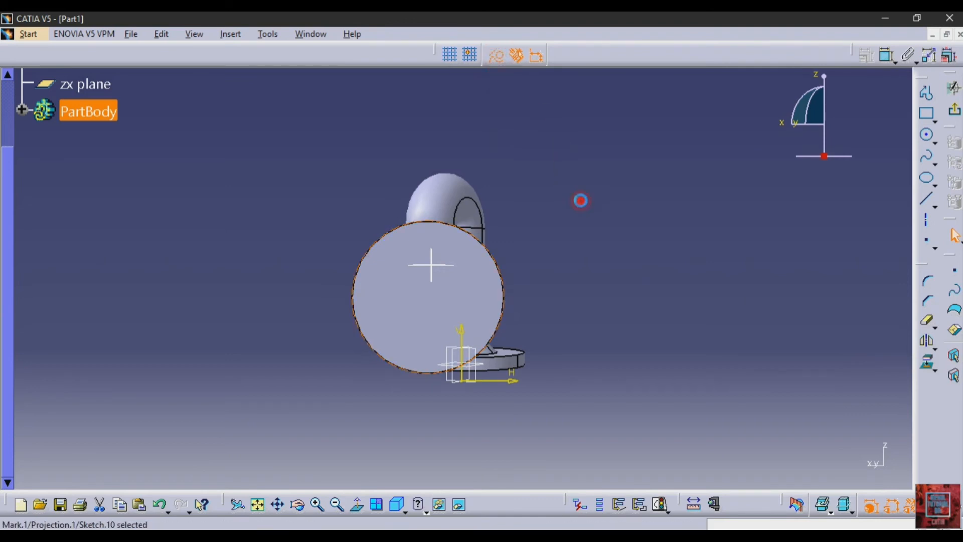
# - Draw a standard-line circle concentric with the projected edge of the second flange
pyautogui.click(930, 135)
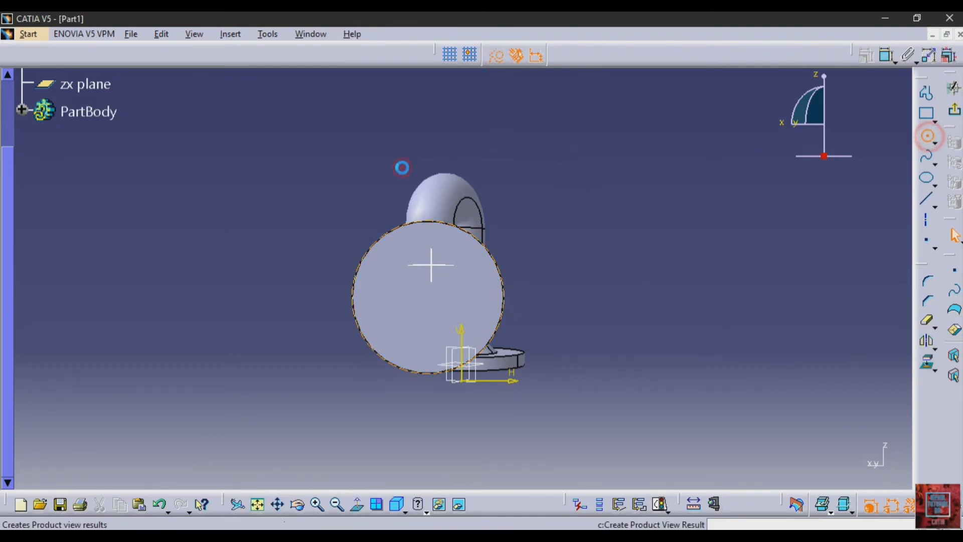
pyautogui.click(432, 298)
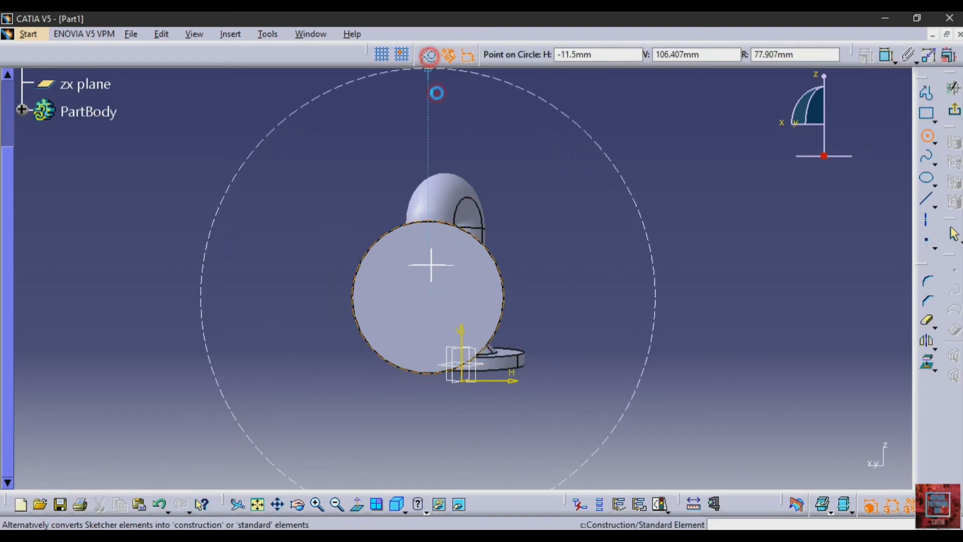
pyautogui.click(429, 55)
pyautogui.click(447, 278)
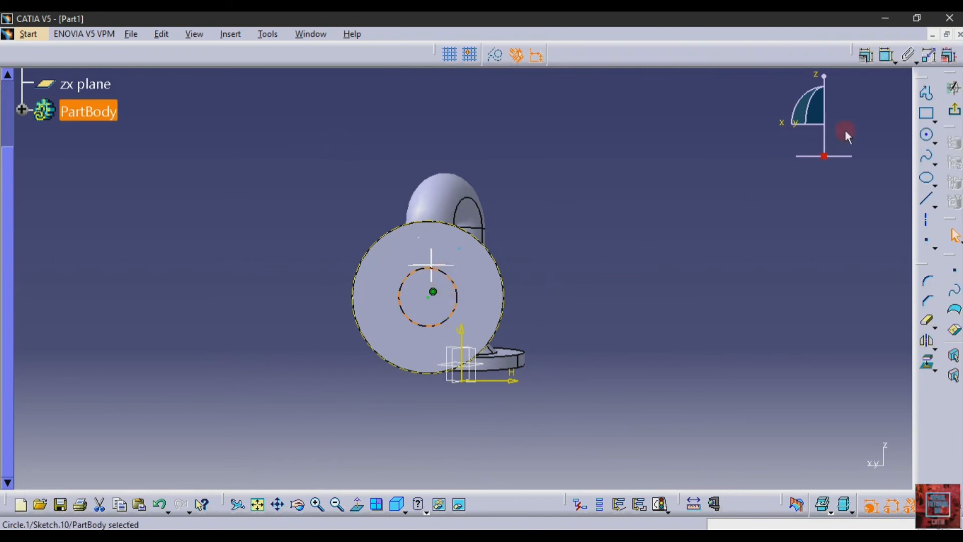
# - Dimension the concentric circle's diameter to 15 mm and cut it as a pocket into the second flange
pyautogui.click(888, 55)
pyautogui.click(598, 230)
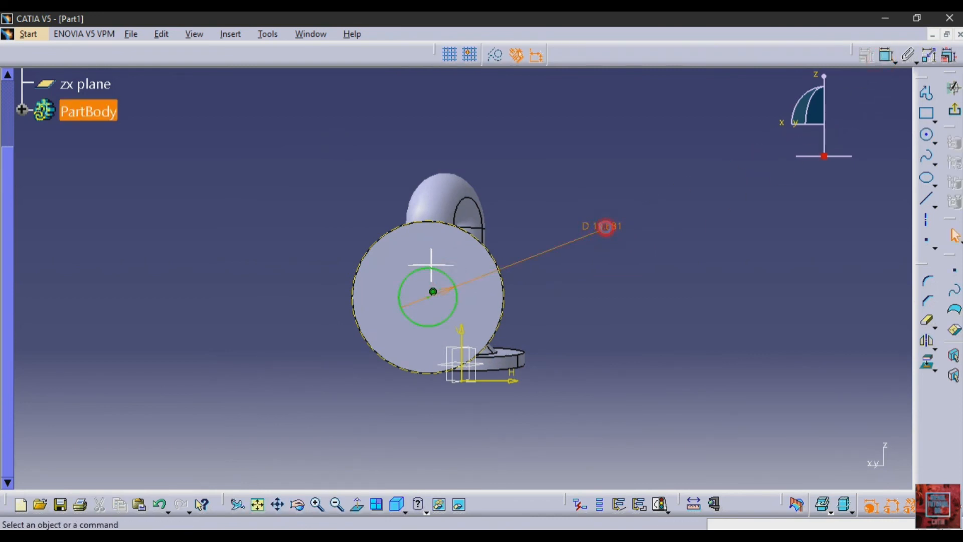
pyautogui.doubleClick(602, 226)
pyautogui.write('15mm')
pyautogui.press('Return')
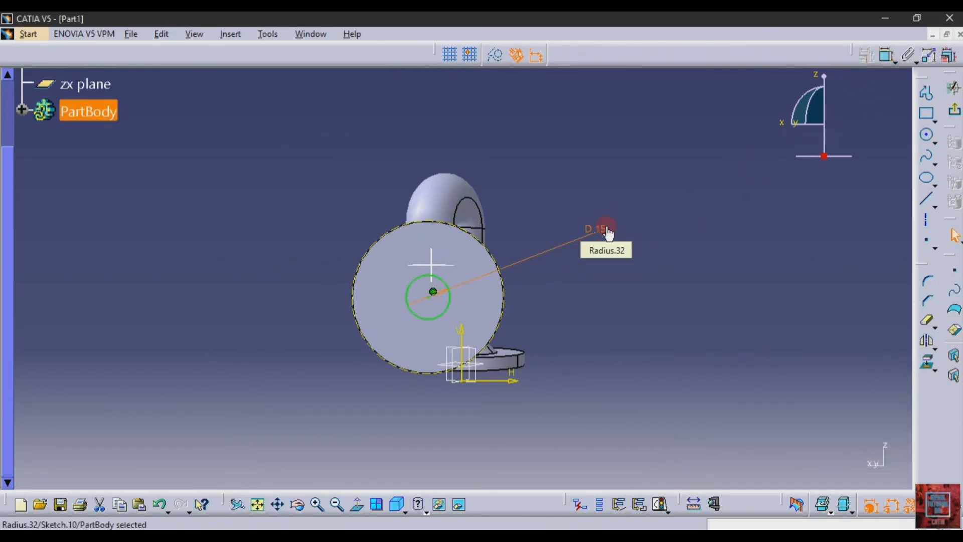
pyautogui.click(925, 96)
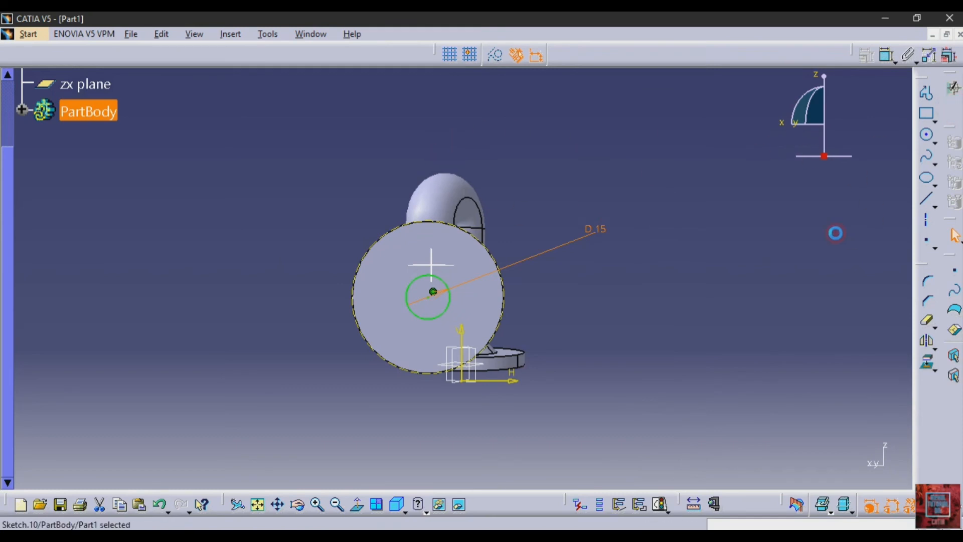
pyautogui.click(927, 109)
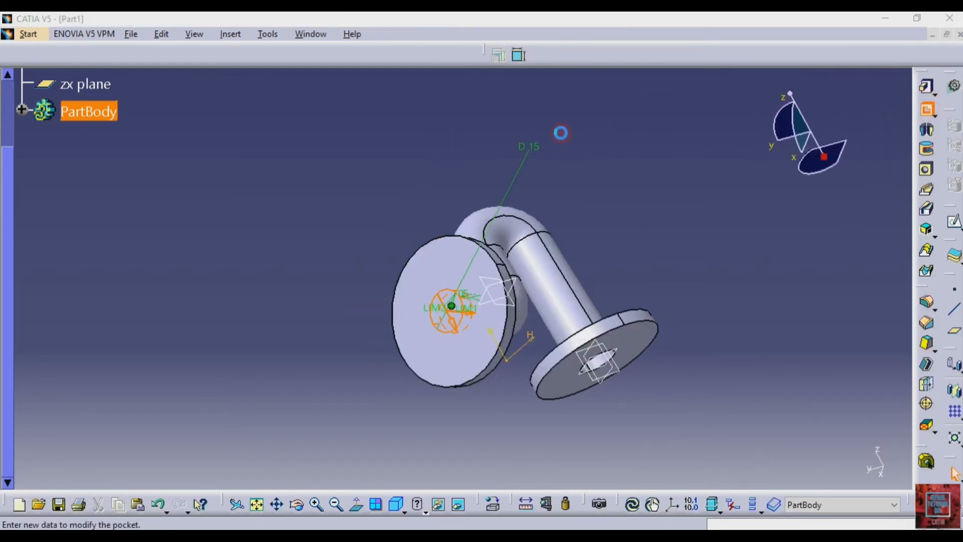
pyautogui.click(235, 431)
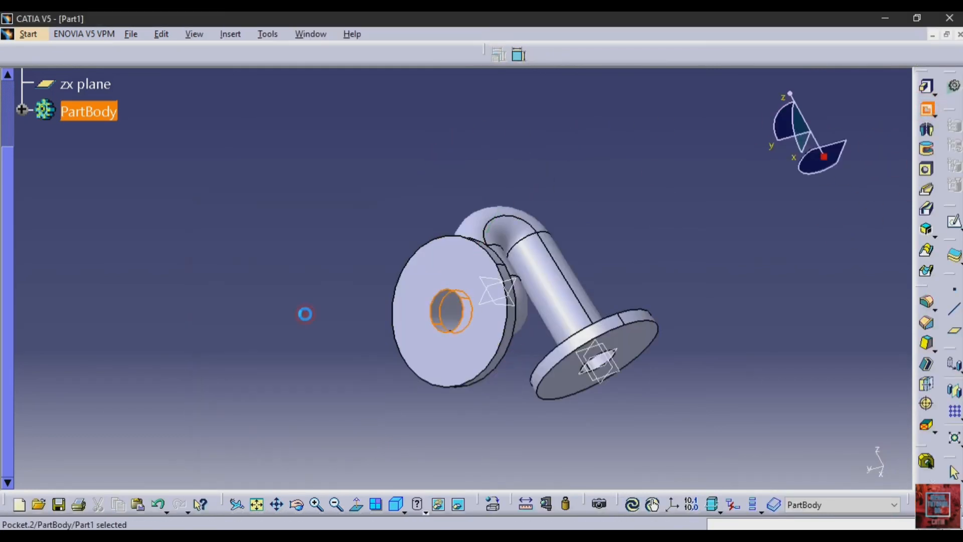
# - Start a new sketch on the second flange's outer face and project its outer edge as a construction element
pyautogui.click(338, 505)
pyautogui.click(302, 510)
pyautogui.moveTo(330, 167); pyautogui.dragTo(459, 249)
pyautogui.click(459, 249)
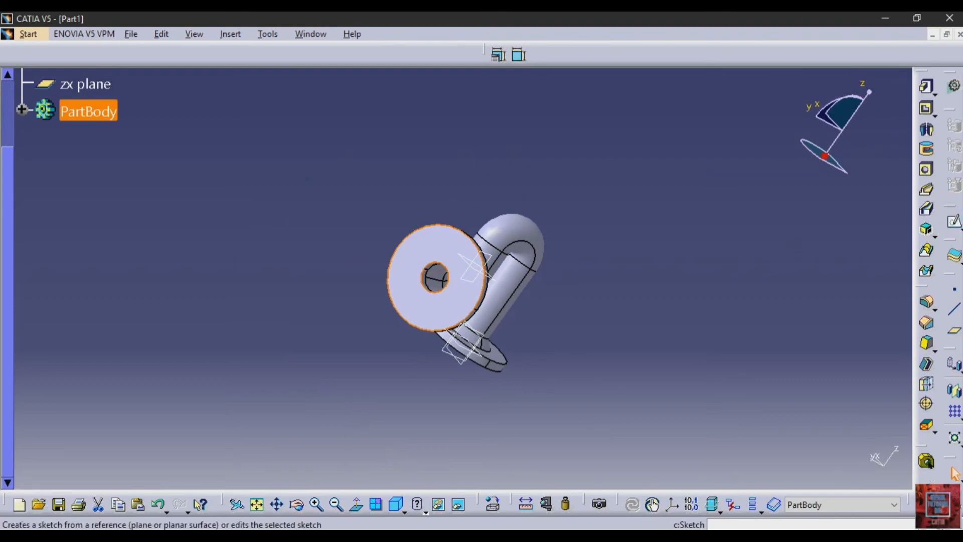
pyautogui.hotkey('alt', 'Tab')
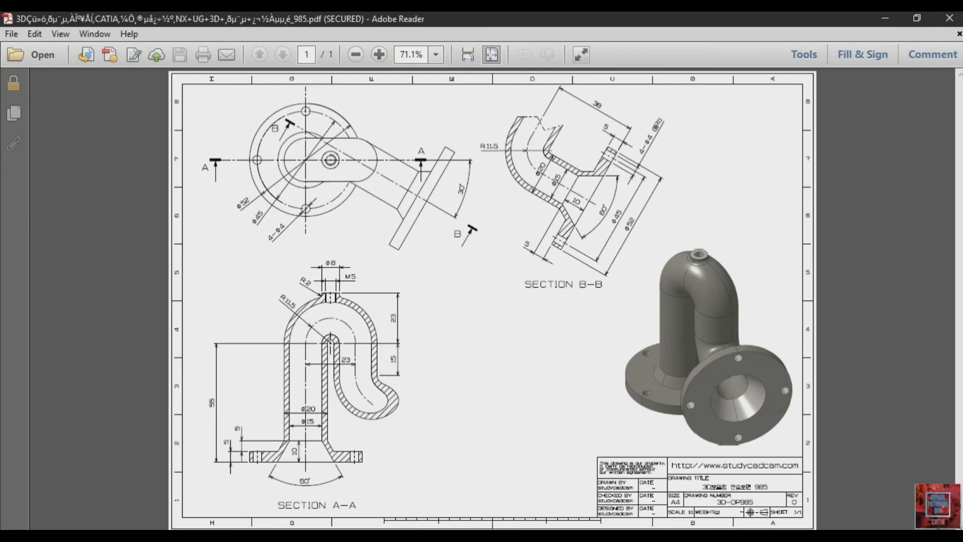
pyautogui.hotkey('alt', 'Tab')
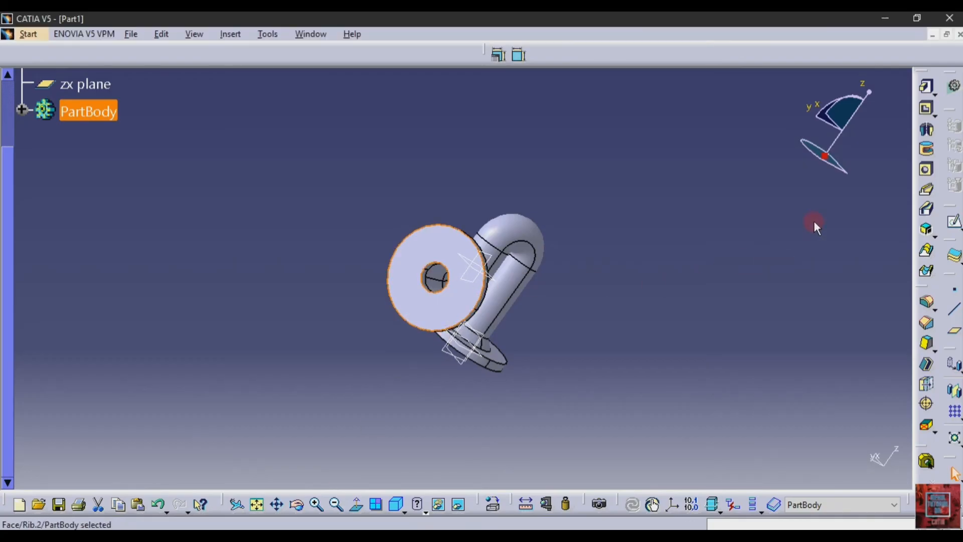
pyautogui.click(954, 220)
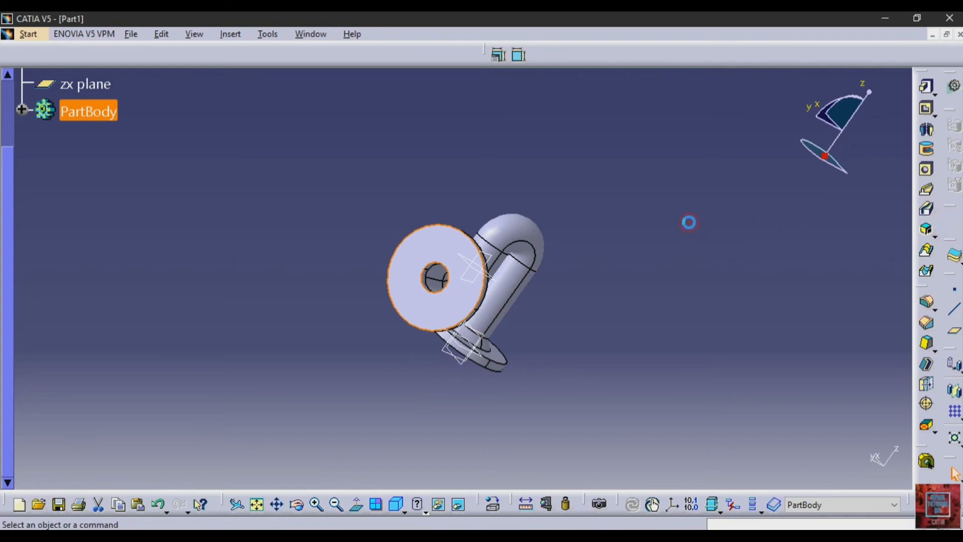
pyautogui.click(321, 504)
pyautogui.click(485, 240)
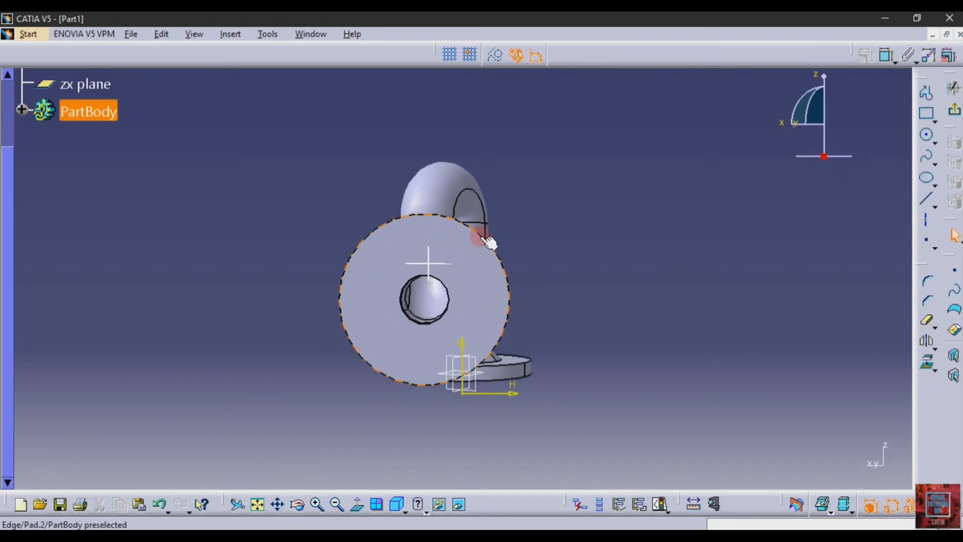
pyautogui.click(914, 345)
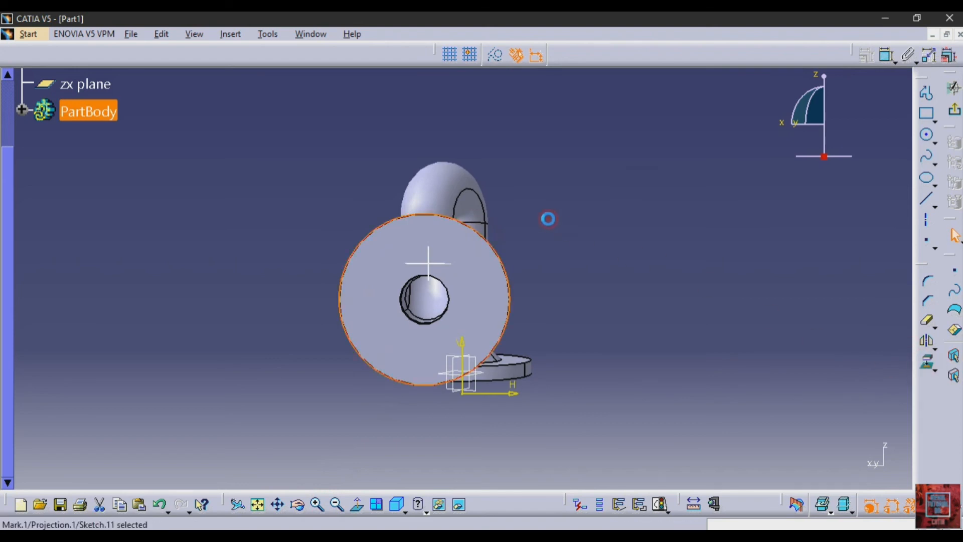
pyautogui.click(497, 56)
pyautogui.click(593, 146)
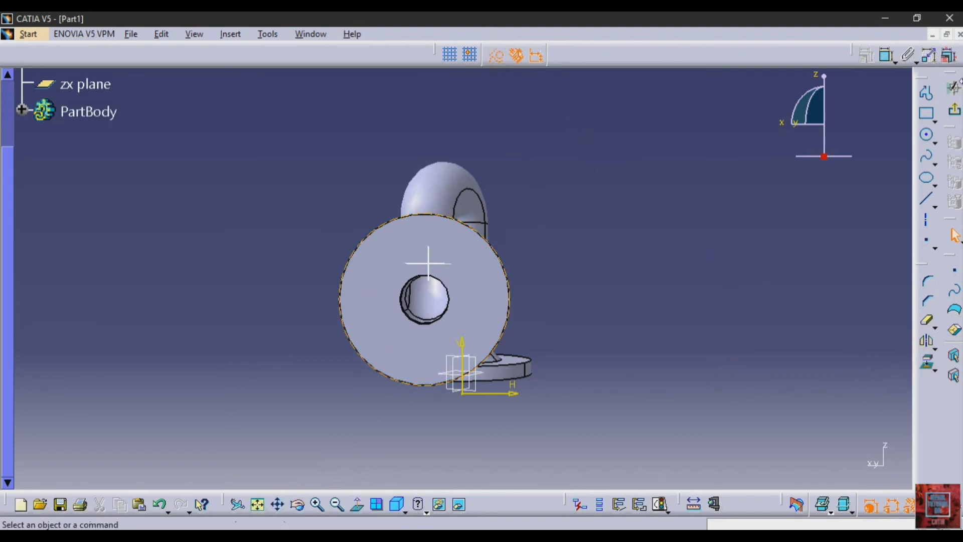
# - Draw a bolt-hole circle about 10 mm in diameter on the second flange, vertically above the bore
pyautogui.click(928, 179)
pyautogui.click(924, 132)
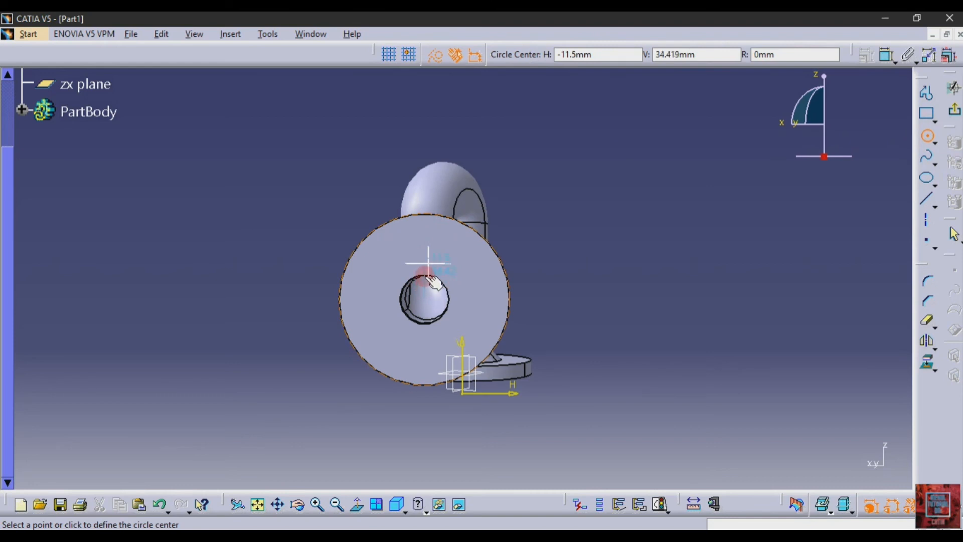
pyautogui.click(424, 239)
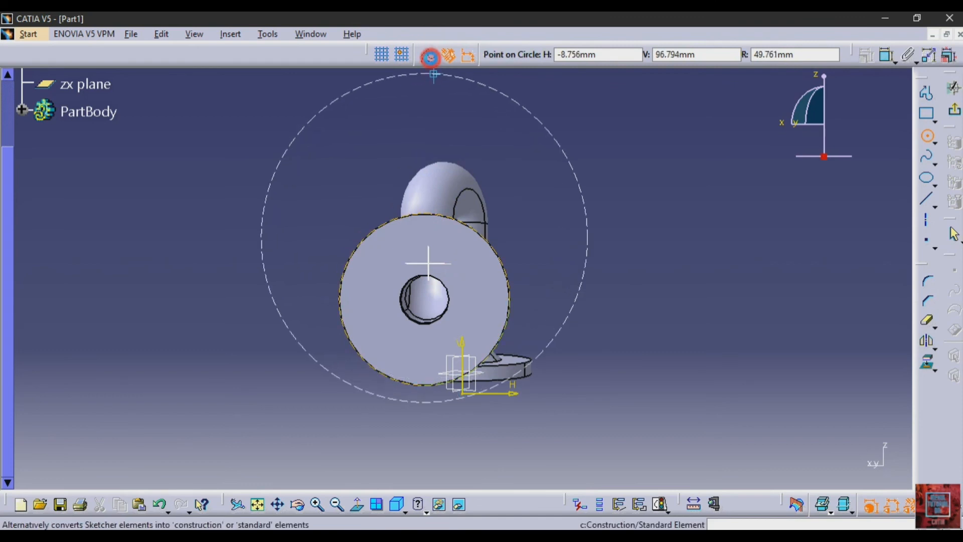
pyautogui.click(440, 233)
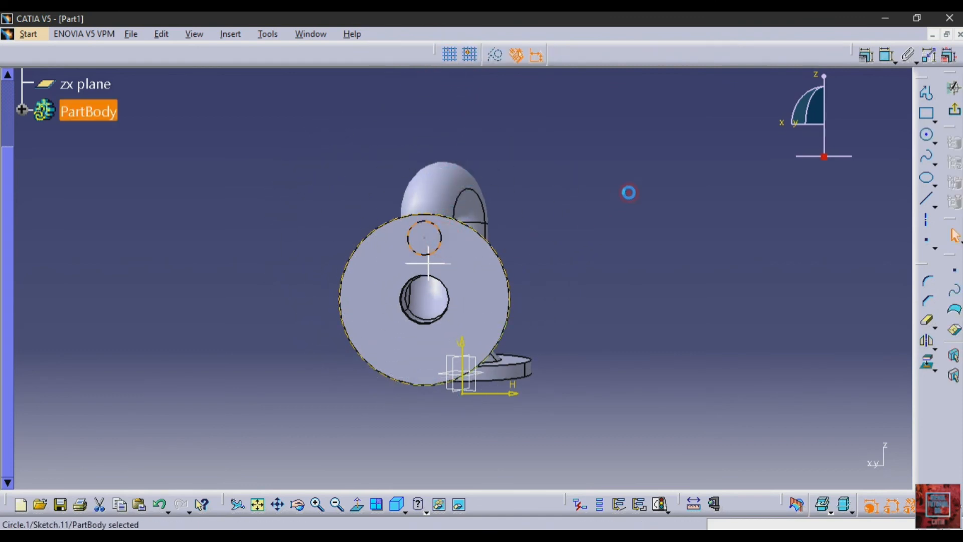
# - Check the bolt-hole size in the reference drawing and dimension the bolt-hole circle's diameter to 4 mm
pyautogui.click(327, 533)
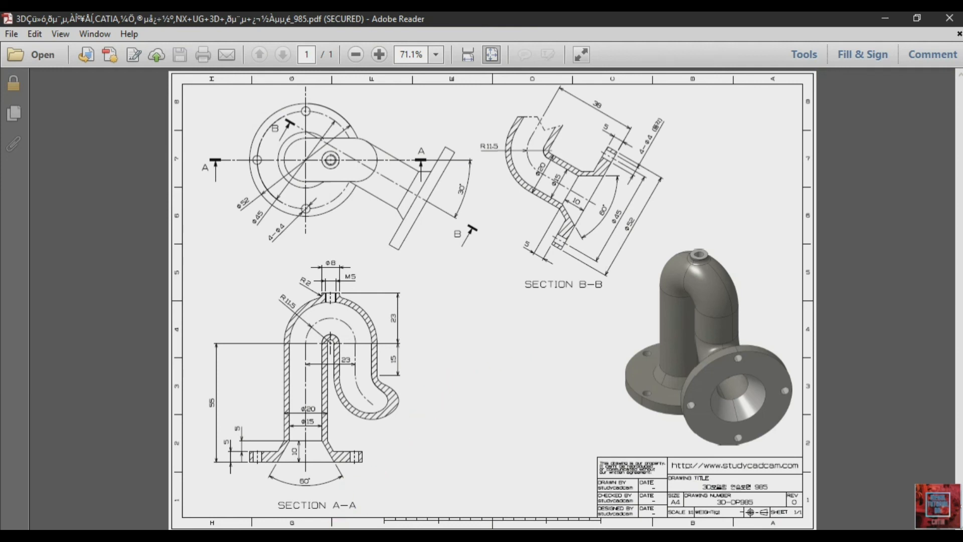
pyautogui.moveTo(342, 536)
pyautogui.click(341, 535)
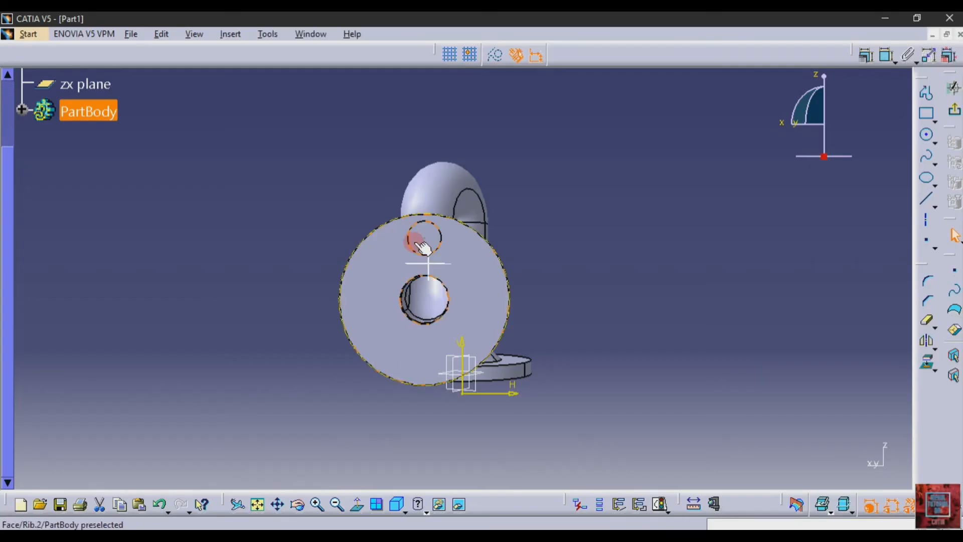
pyautogui.click(886, 57)
pyautogui.click(609, 217)
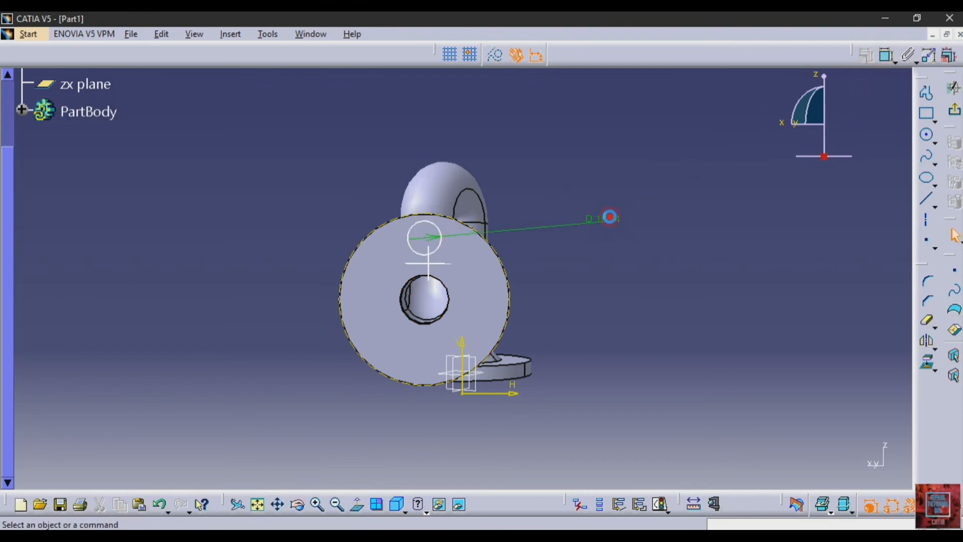
pyautogui.doubleClick(610, 217)
pyautogui.write('4')
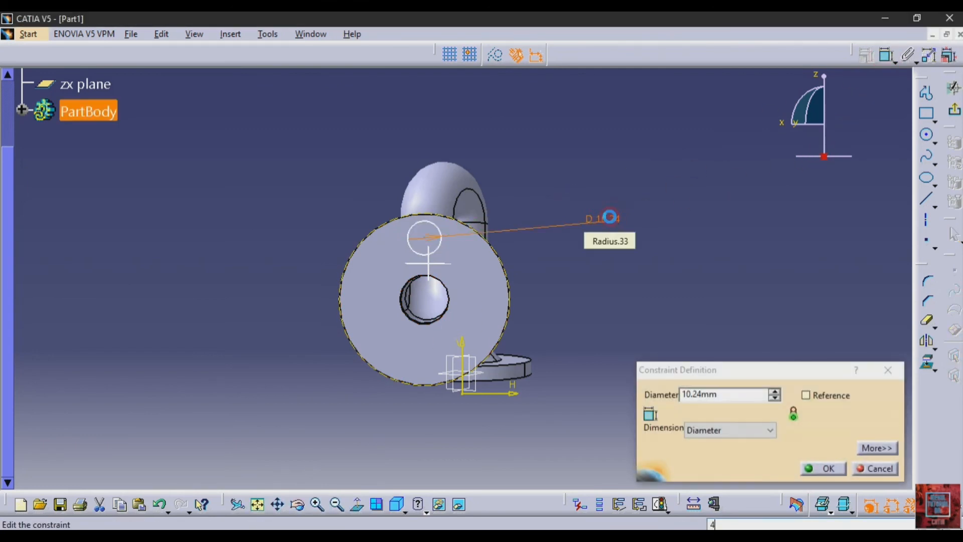
pyautogui.press('Return')
pyautogui.press('Return')
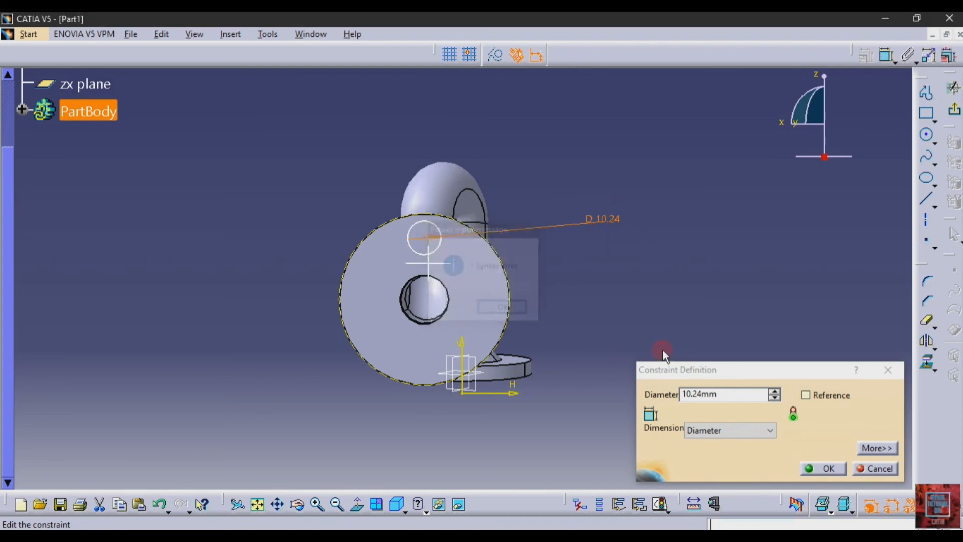
pyautogui.doubleClick(724, 394)
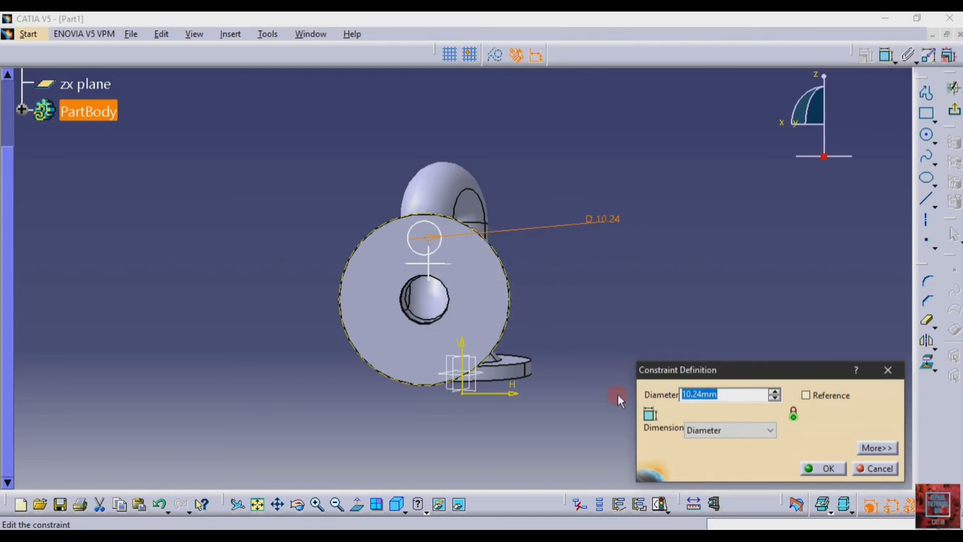
pyautogui.write('4')
pyautogui.press('Return')
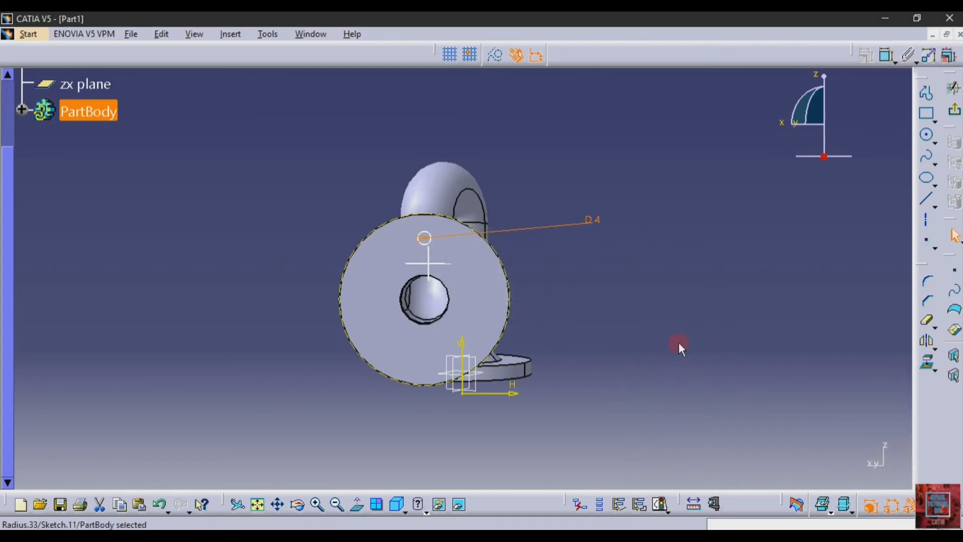
pyautogui.click(887, 55)
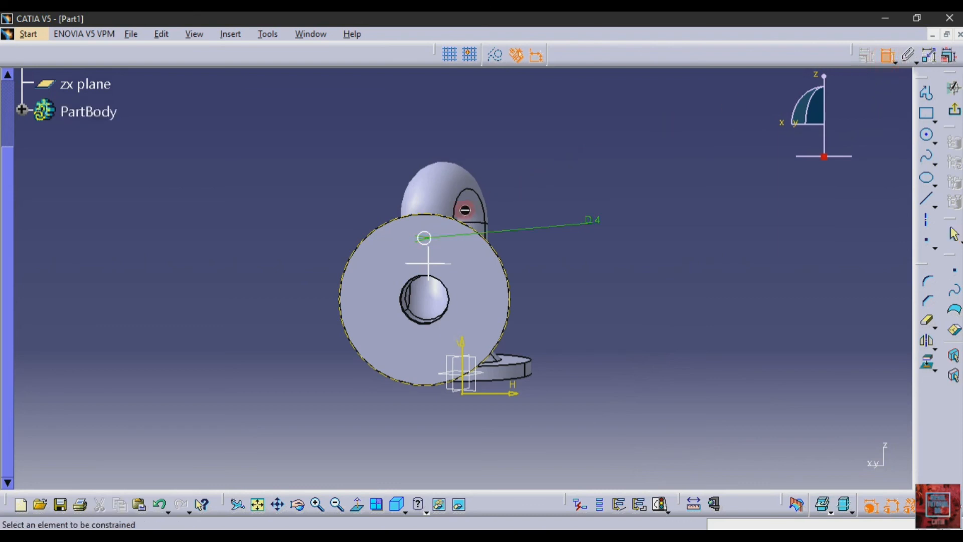
pyautogui.click(424, 239)
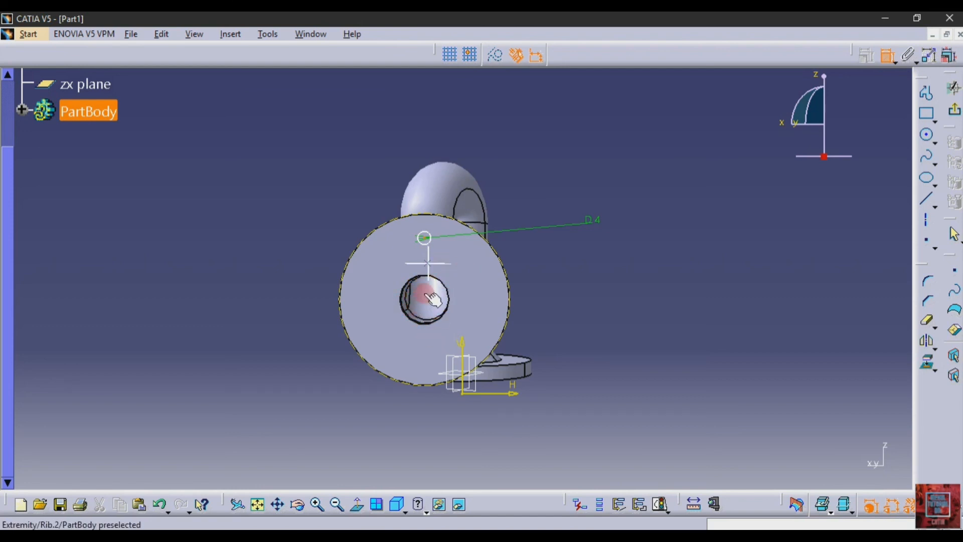
pyautogui.click(664, 250)
# - Place a construction point at the centre of the second flange's bore
pyautogui.click(926, 248)
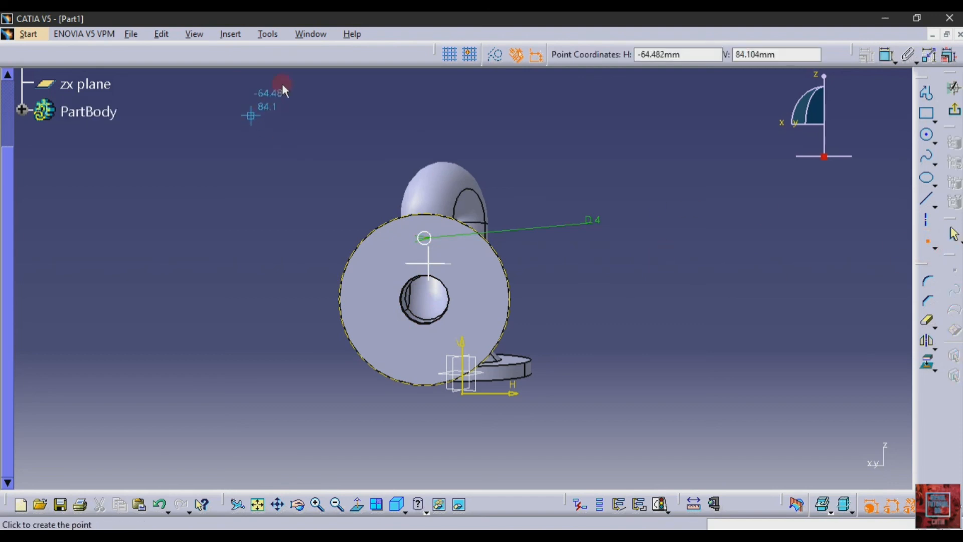
pyautogui.click(489, 56)
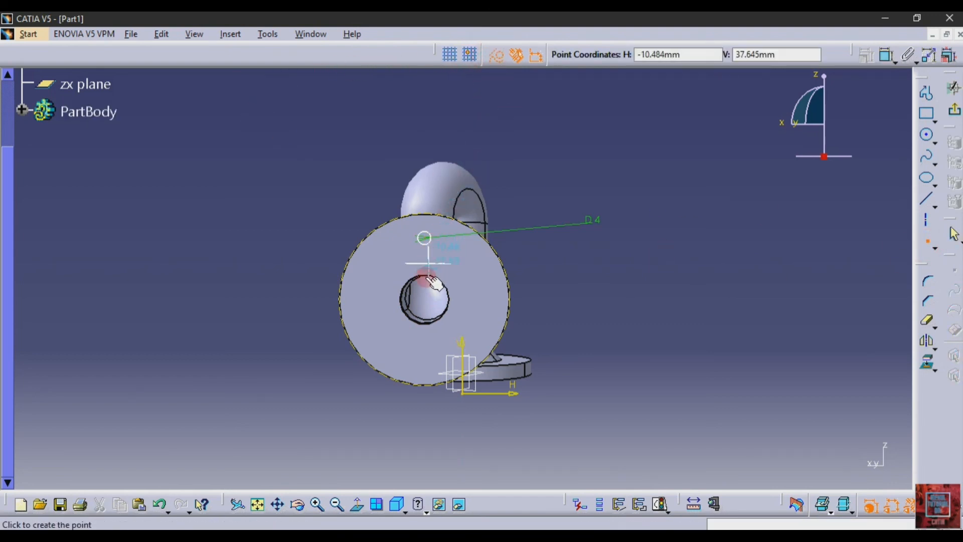
pyautogui.click(427, 303)
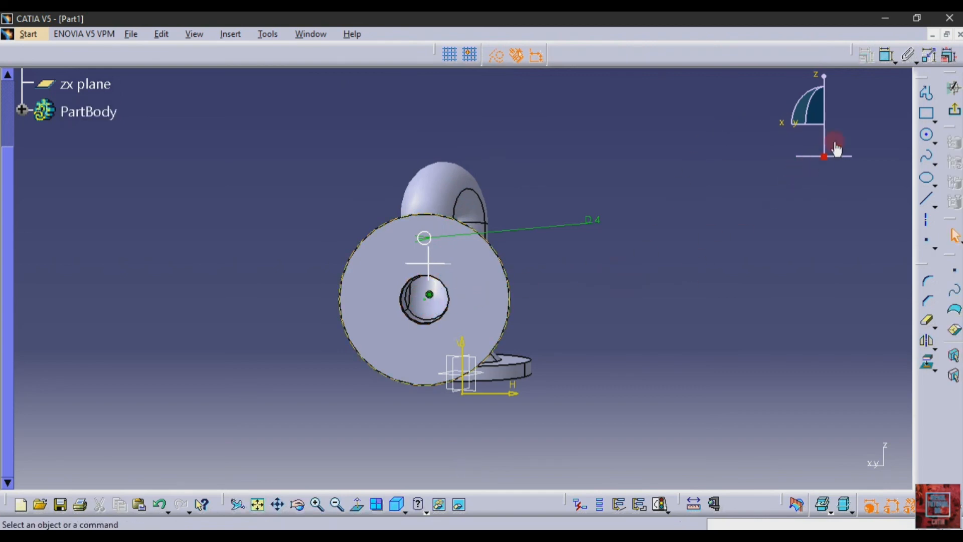
# - Dimension the vertical distance between the bolt-hole circle and the bore's centre point and set it to 45/2 (22.5 mm)
pyautogui.click(886, 56)
pyautogui.click(424, 237)
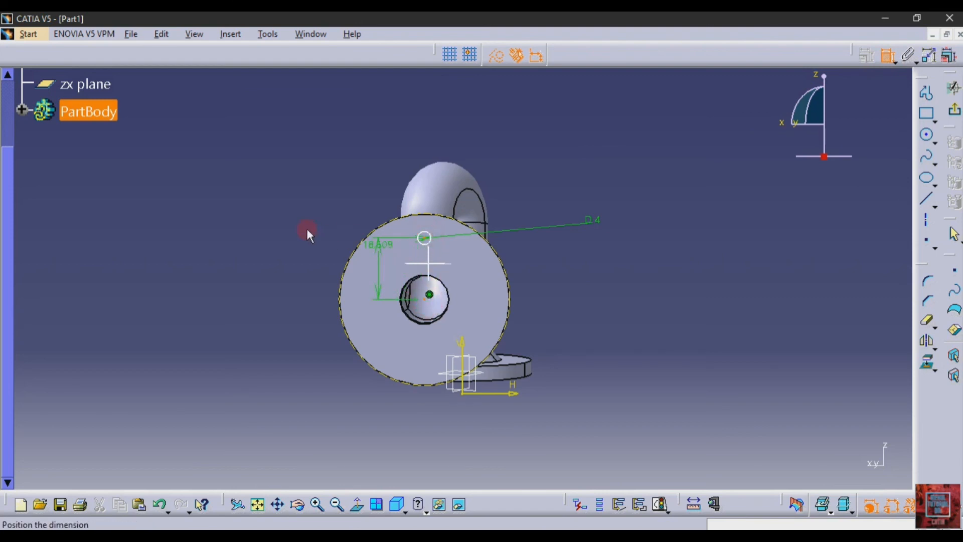
pyautogui.click(277, 220)
pyautogui.doubleClick(279, 216)
pyautogui.write('4')
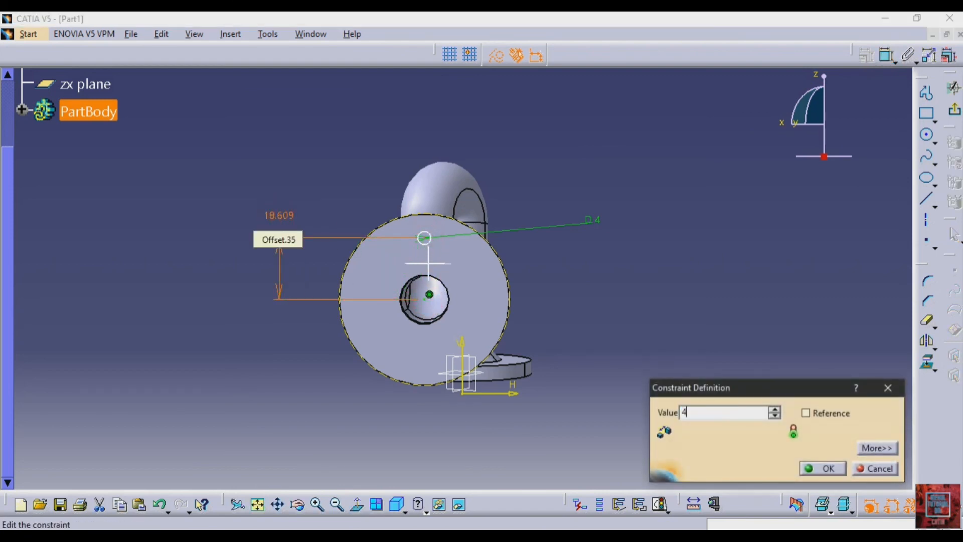
pyautogui.write('5/2')
pyautogui.press('Return')
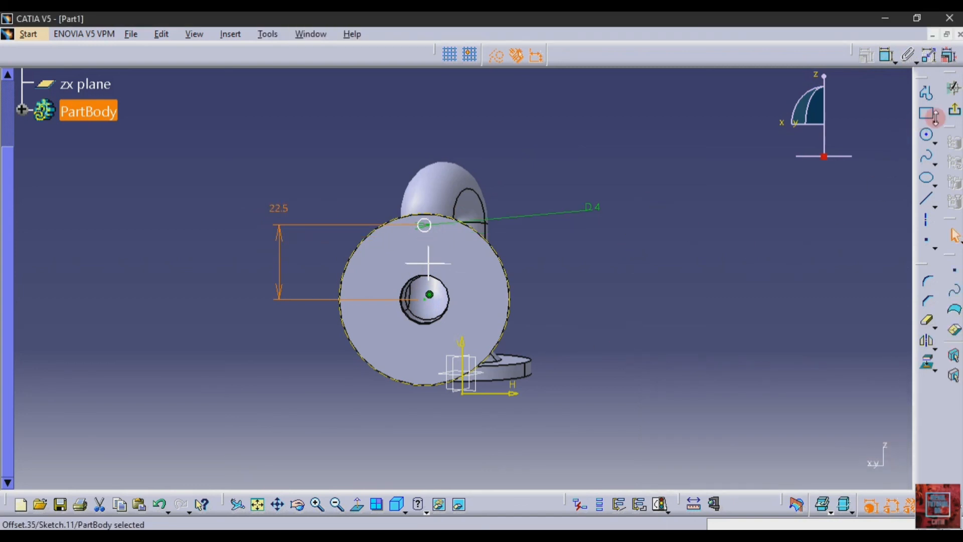
# - Finish the sketch and cut the bolt-hole circle as a pocket into the second flange
pyautogui.click(935, 116)
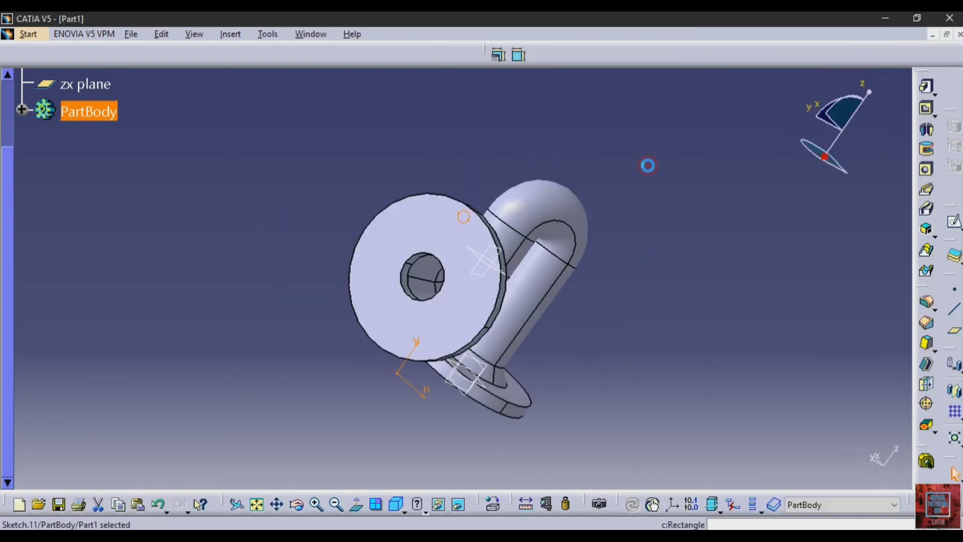
pyautogui.click(926, 109)
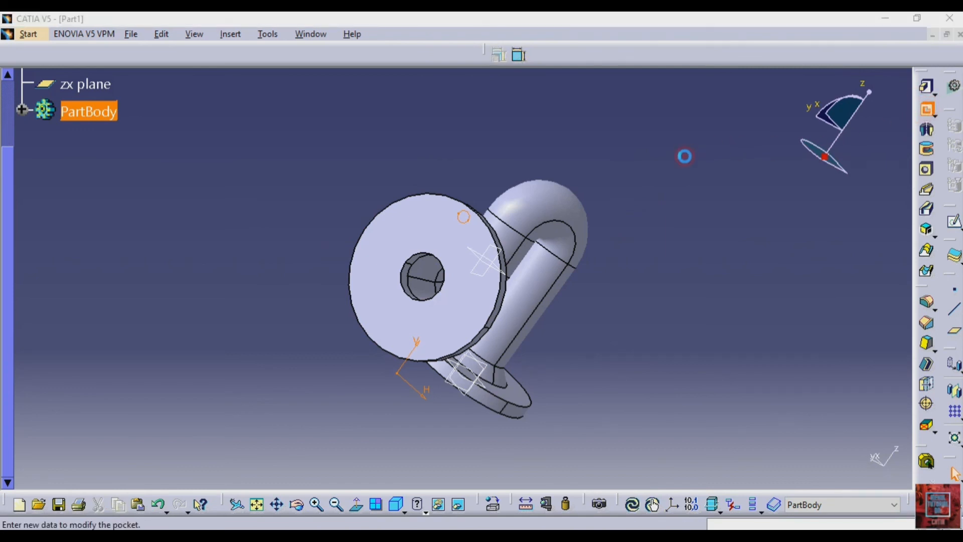
pyautogui.click(227, 424)
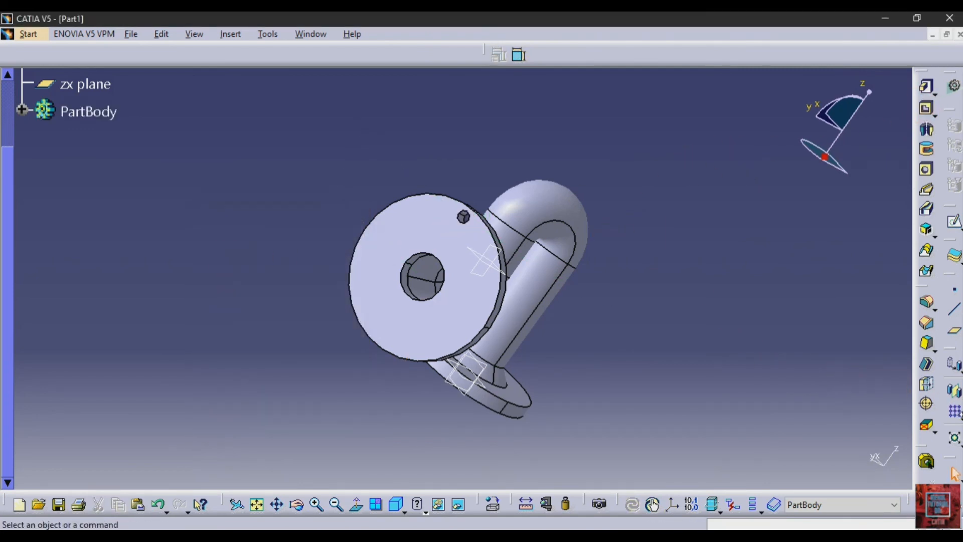
# - Start a circular pattern with 4 instances distributed as a complete crown
pyautogui.click(933, 430)
pyautogui.click(937, 437)
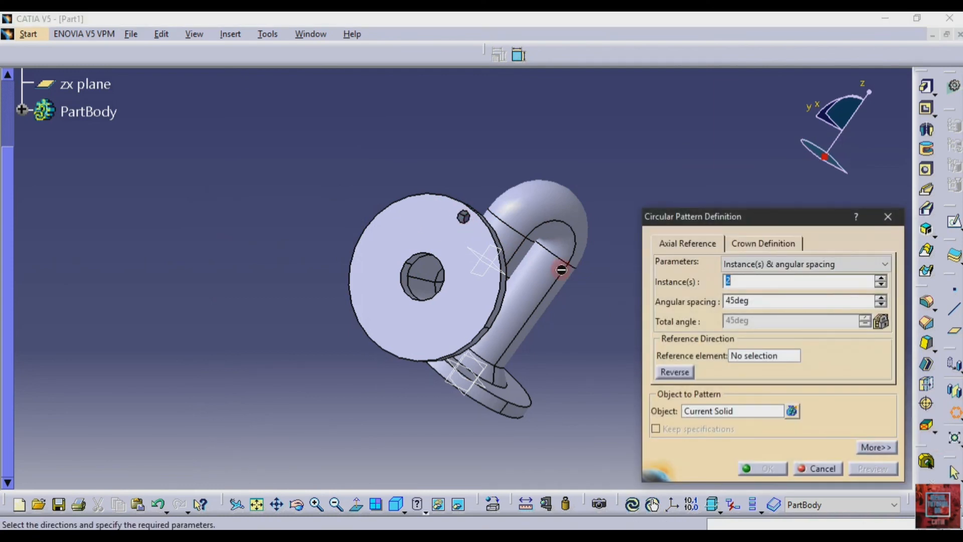
pyautogui.doubleClick(735, 279)
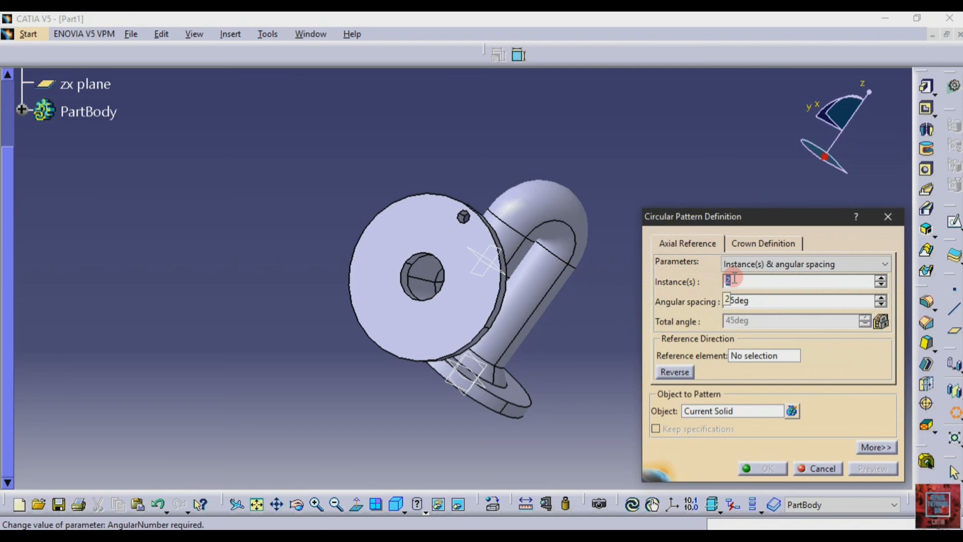
pyautogui.write('4')
pyautogui.click(782, 264)
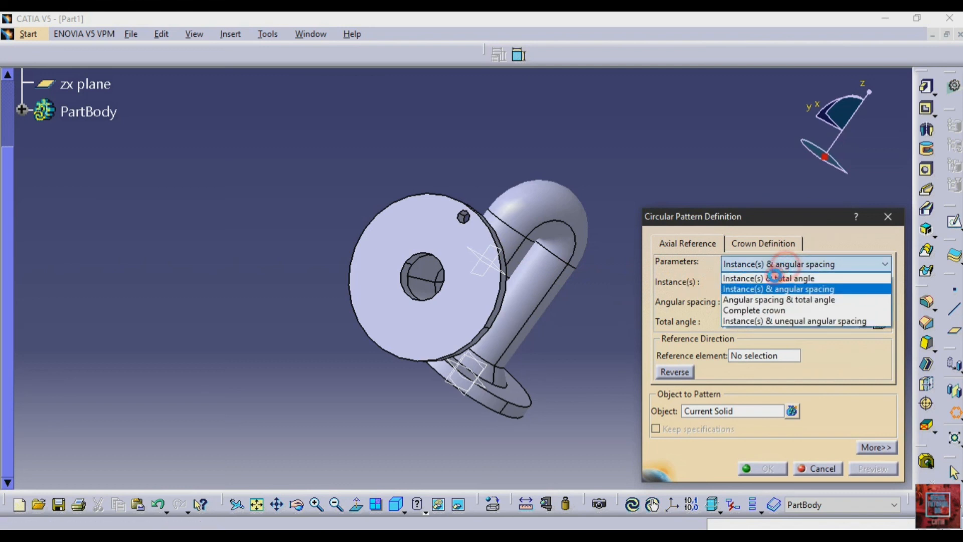
pyautogui.click(764, 311)
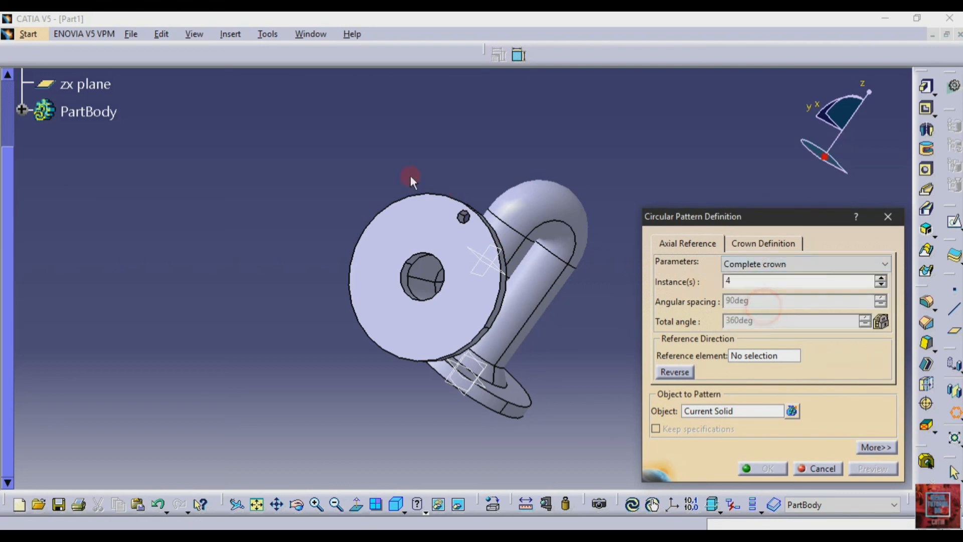
# - Use the second flange's face as the pattern's reference element, choose the bolt-hole pocket as the object, and create the pattern
pyautogui.click(755, 357)
pyautogui.click(455, 305)
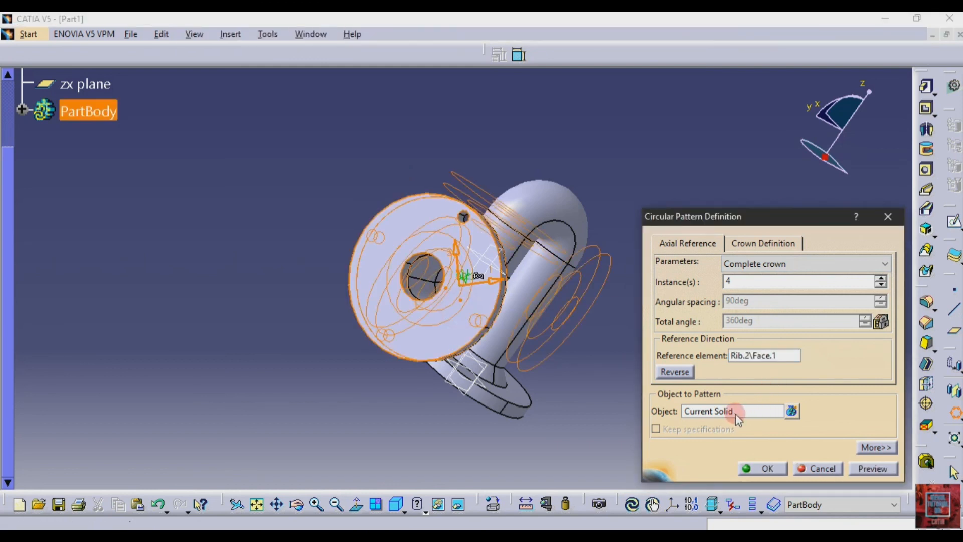
pyautogui.click(735, 411)
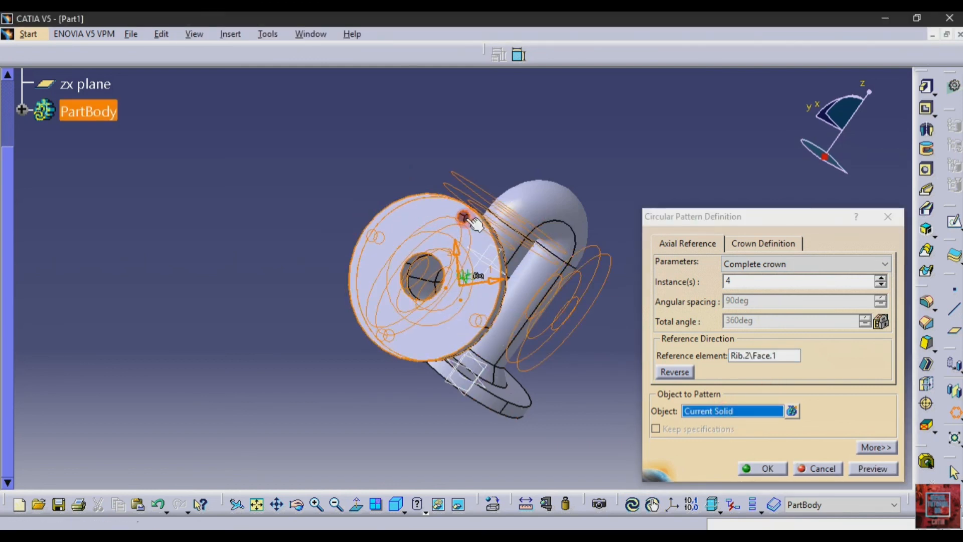
pyautogui.click(466, 216)
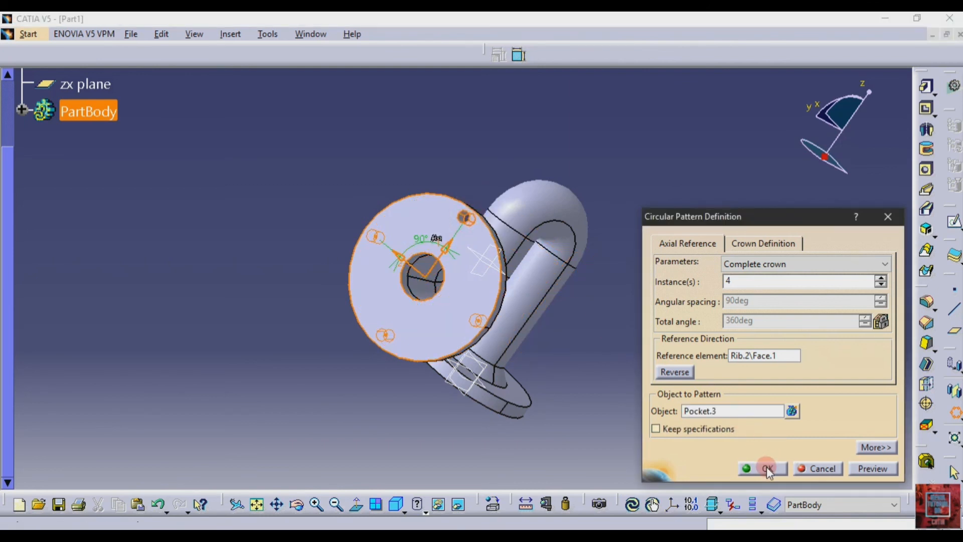
pyautogui.click(768, 468)
pyautogui.click(230, 407)
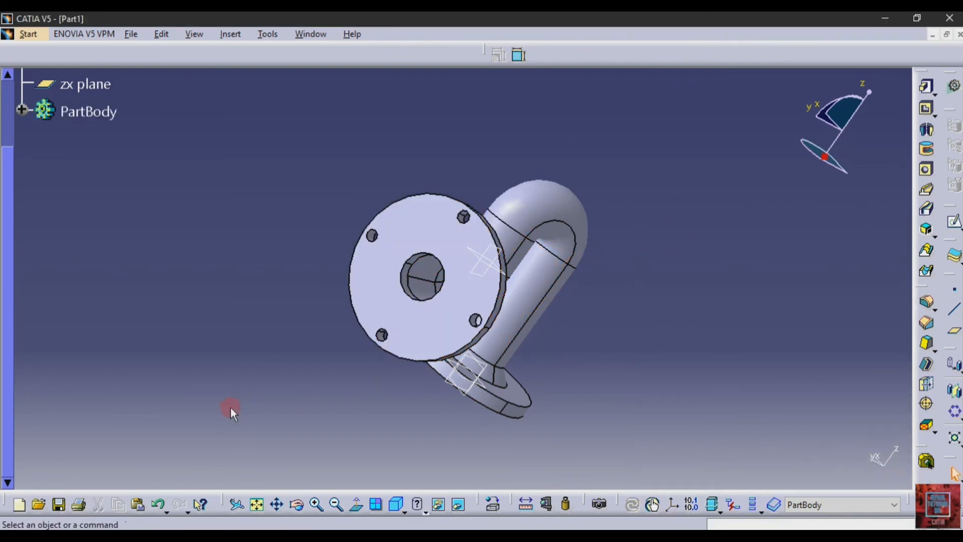
# - Examine the curved pipe and both flanges, including the patterned bolt holes, from several directions
pyautogui.click(317, 504)
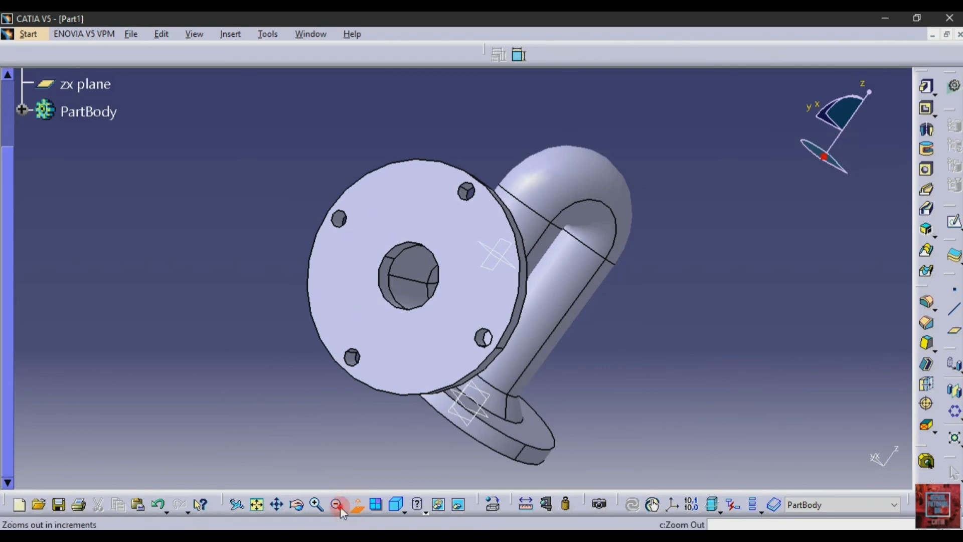
pyautogui.click(336, 504)
pyautogui.click(297, 504)
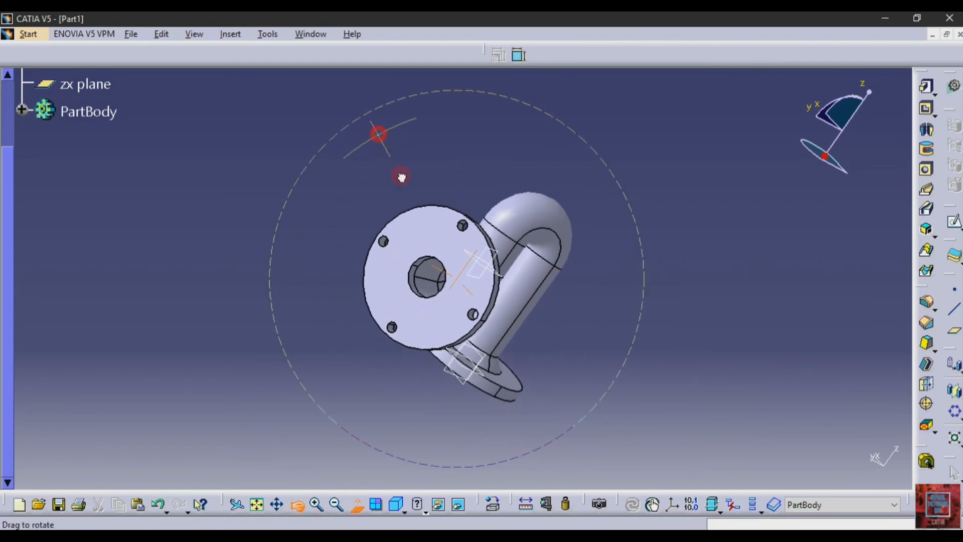
pyautogui.moveTo(401, 177); pyautogui.dragTo(435, 254)
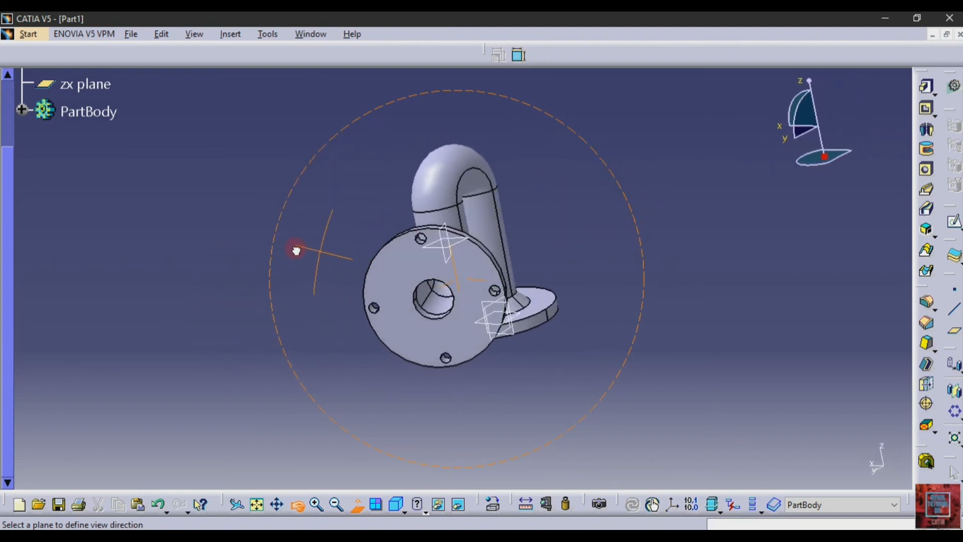
pyautogui.moveTo(296, 251); pyautogui.dragTo(592, 193)
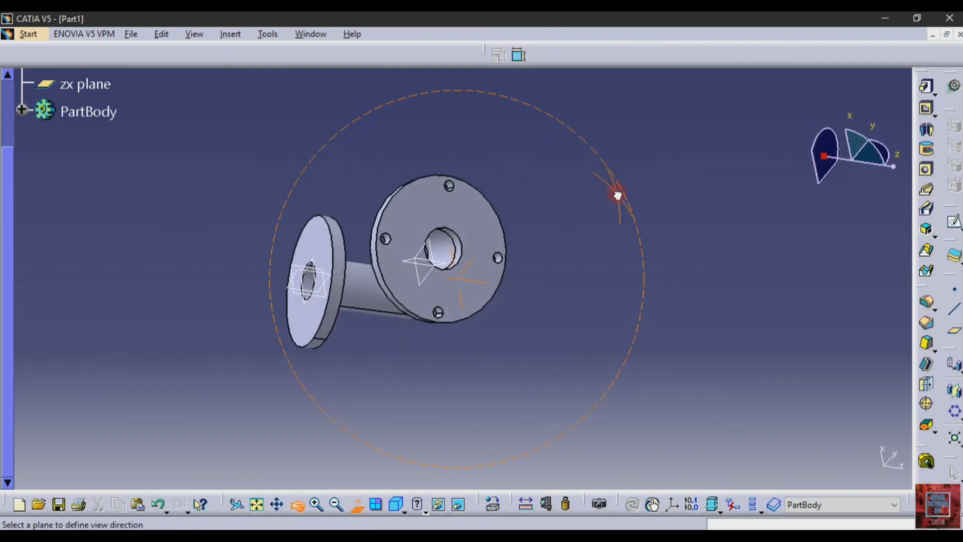
pyautogui.moveTo(508, 234); pyautogui.dragTo(616, 265)
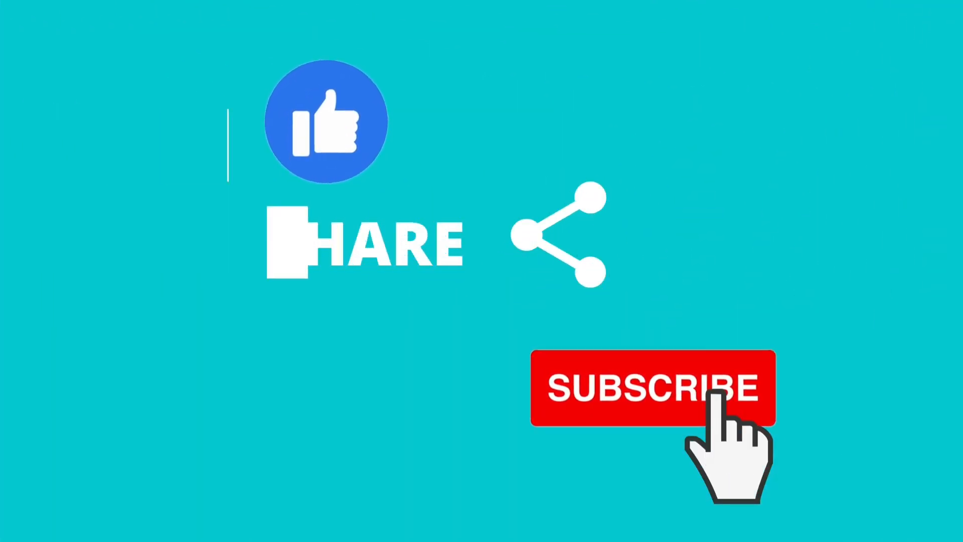